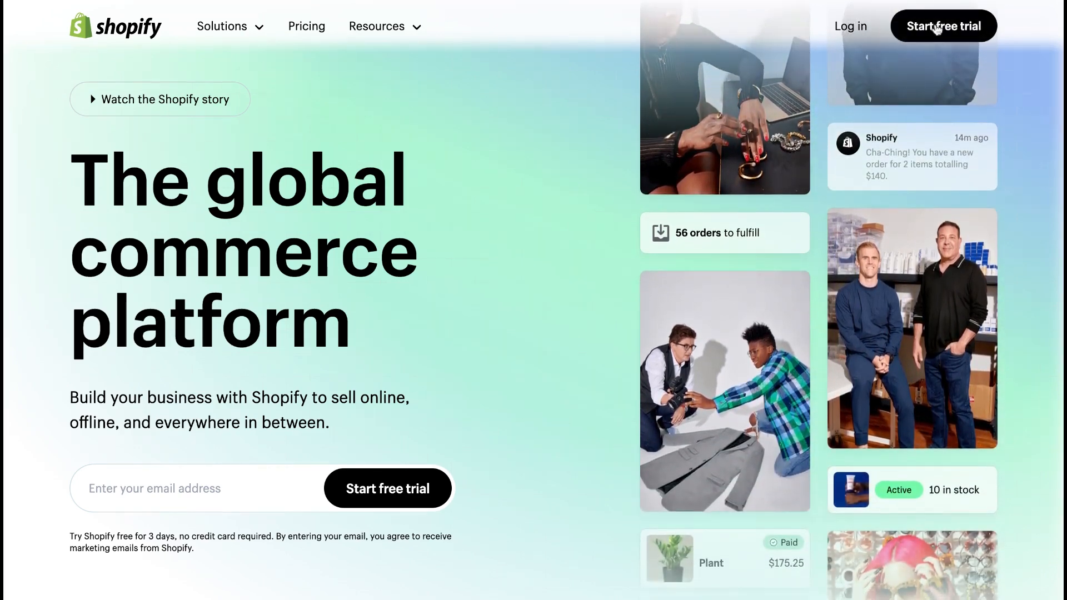
# Step: Start a Shopify free trial and skip all the business setup questions
pyautogui.click(937, 28)
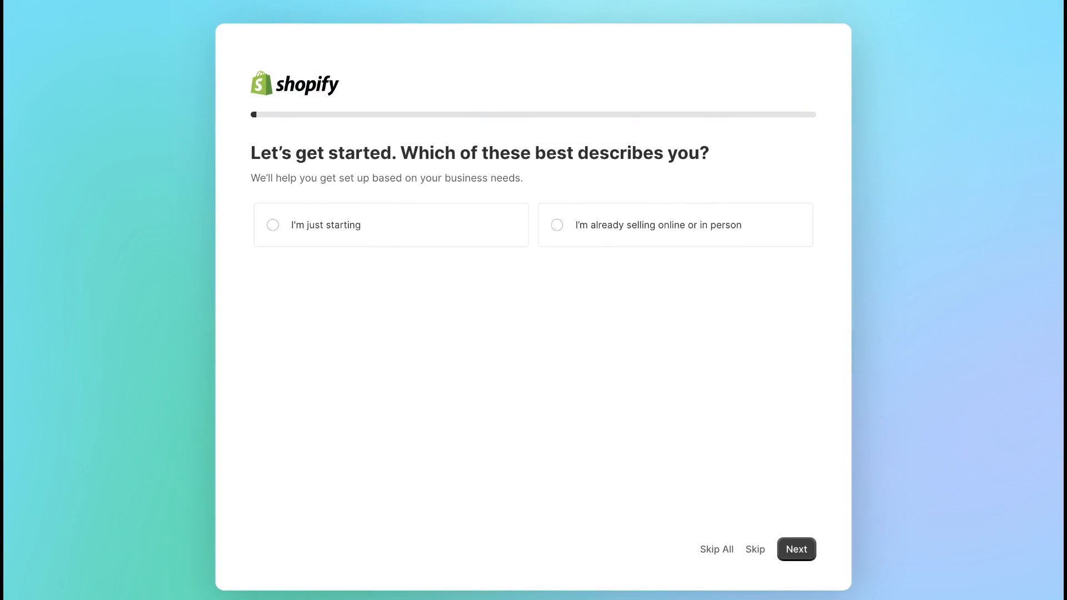
pyautogui.click(722, 553)
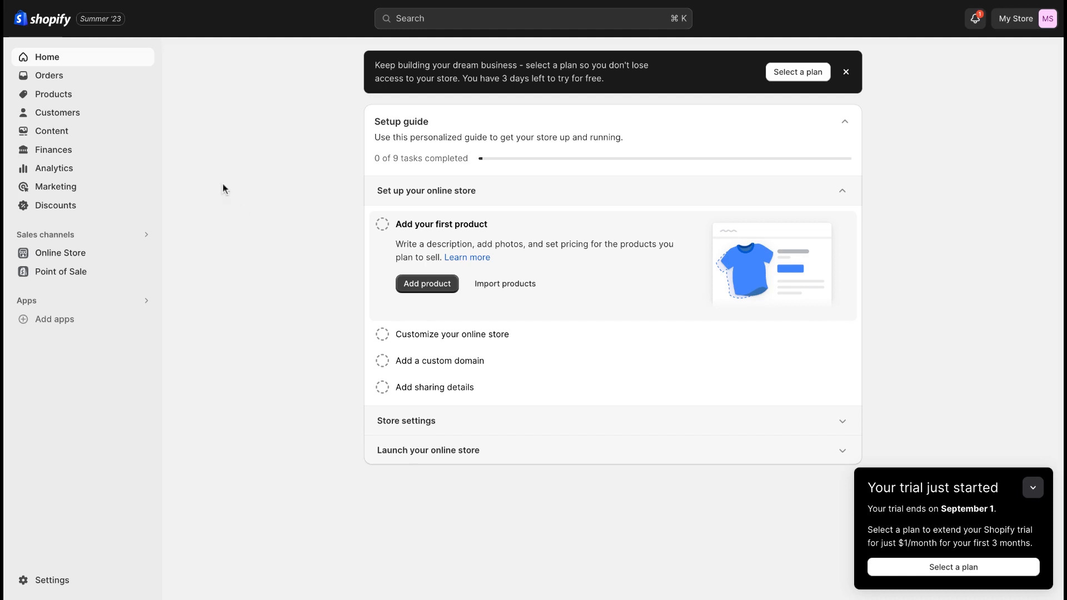
# Step: Create a new product in the store with the title "T-Shirt"
pyautogui.click(111, 100)
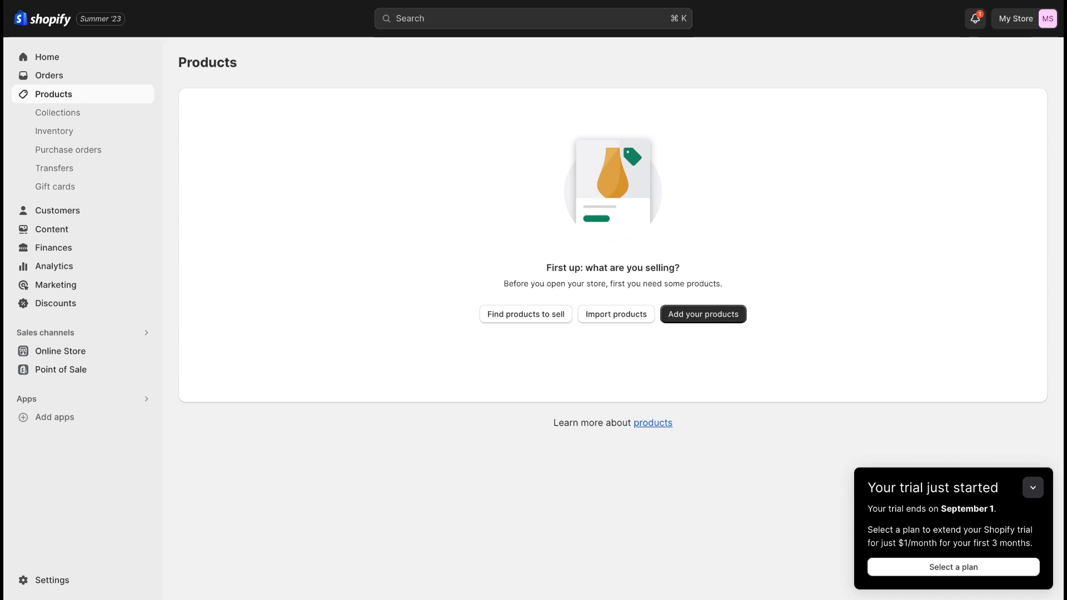
pyautogui.click(702, 314)
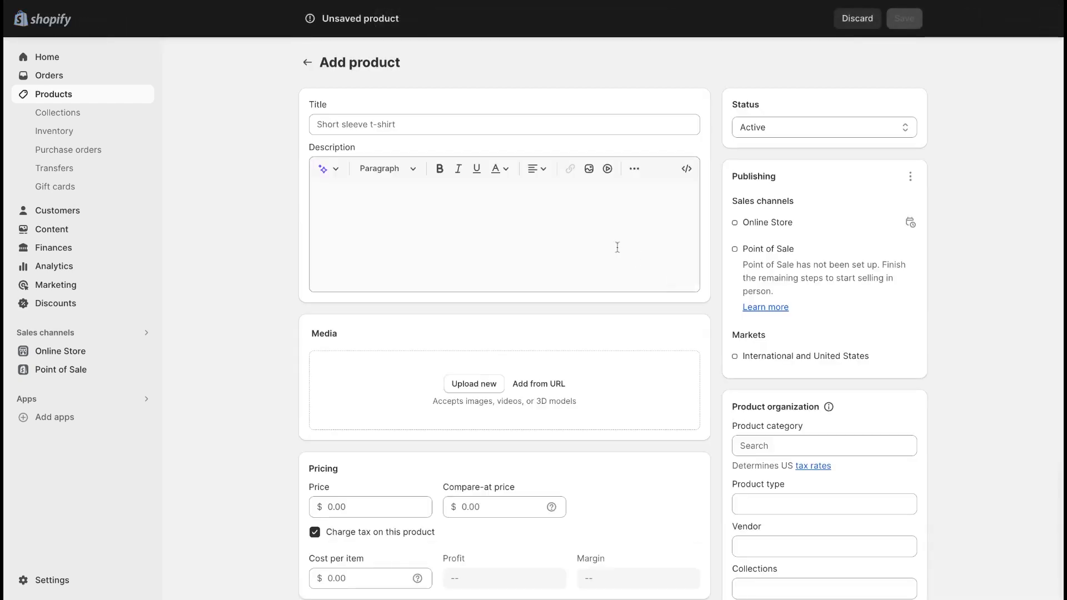
pyautogui.click(480, 126)
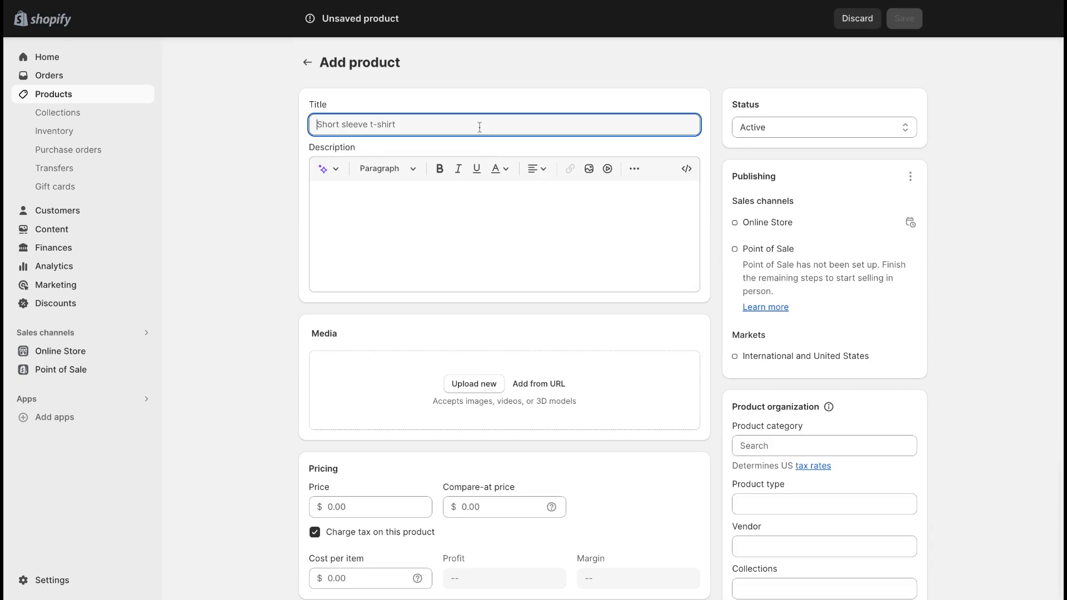
pyautogui.write('T-Shirt')
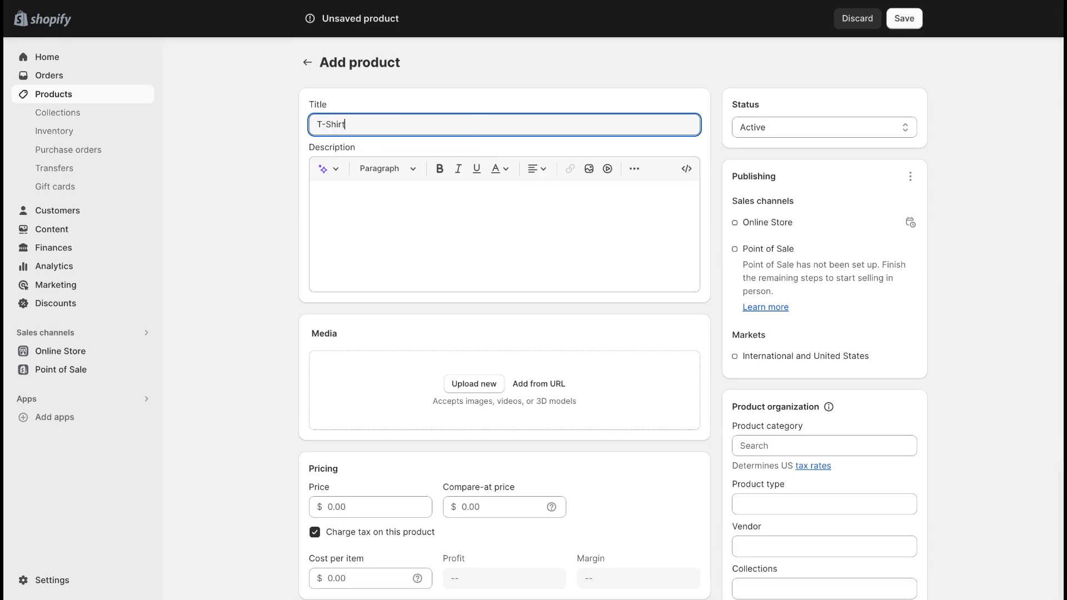
# Step: Paste the copied t-shirt text into the product description and view the description generator's options
pyautogui.click(500, 220)
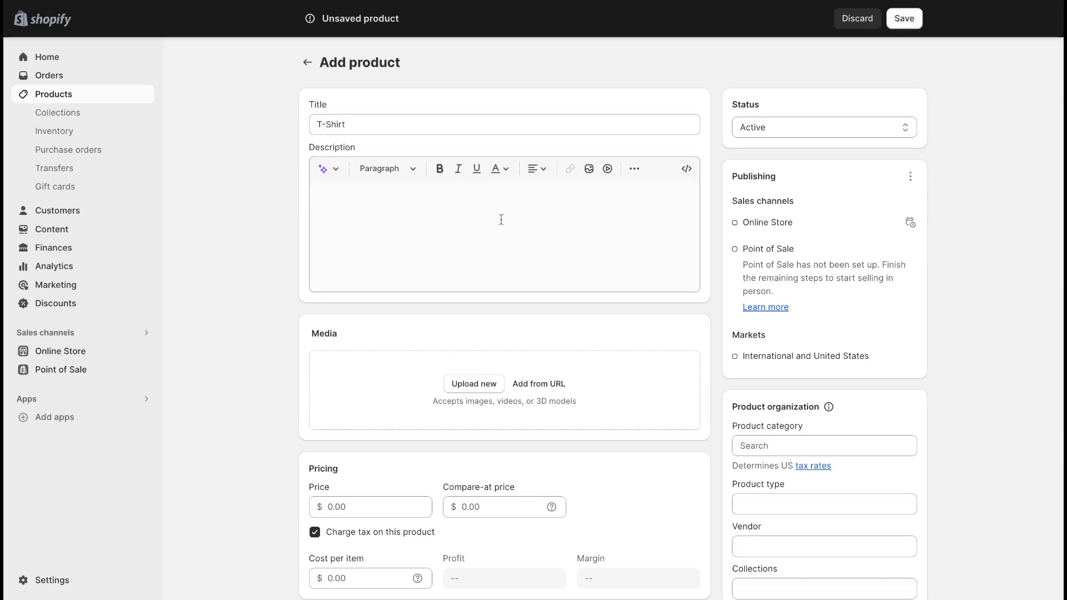
pyautogui.click(470, 209)
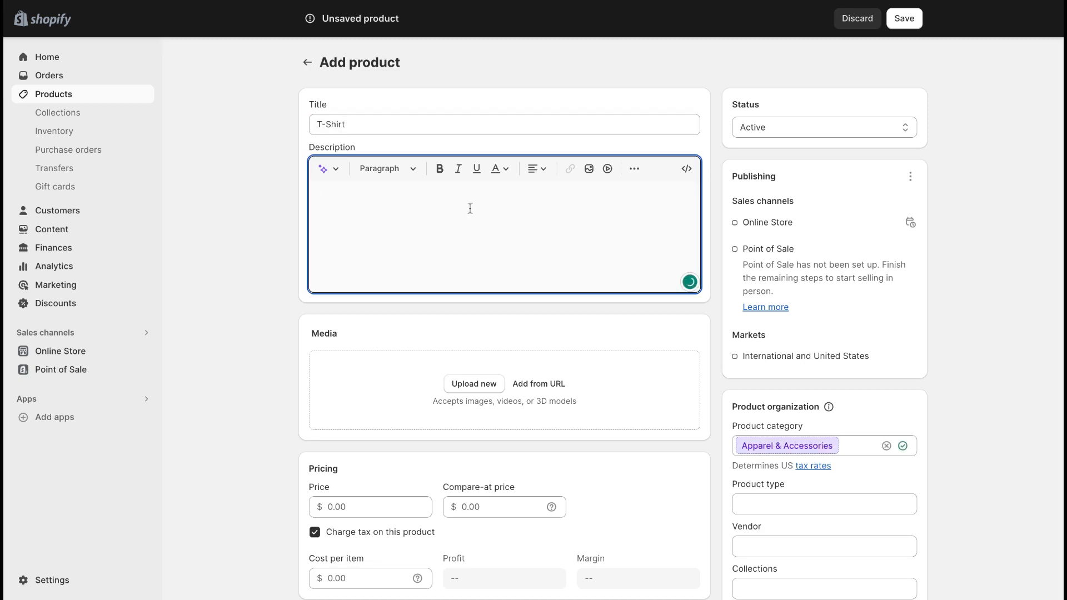
pyautogui.write("Introducing our classic and comfortable t-shirt – a versatile wardrobe essential that never goes out of style. Crafted with soft, high-quality cotton, this t-shirt offers a perfect fit and all-day comfort. Whether you're dressing up or down, it's the ideal choice for effortless style. Available in a range of vibrant colors, our t-shirt is designed to complement any outfit, making it a must-have staple for every season.")
pyautogui.click(335, 170)
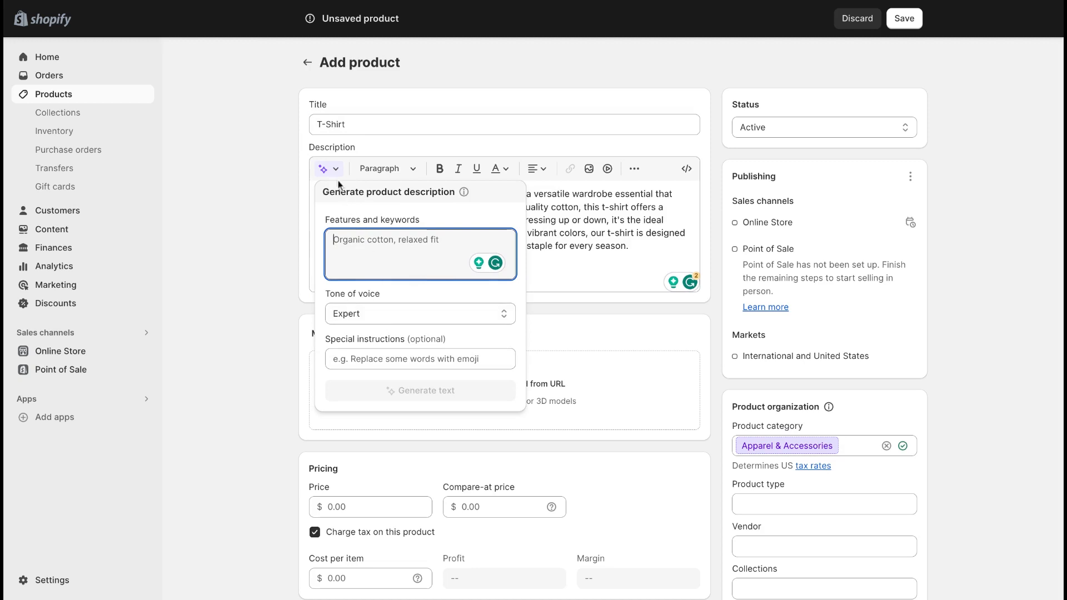
pyautogui.click(336, 171)
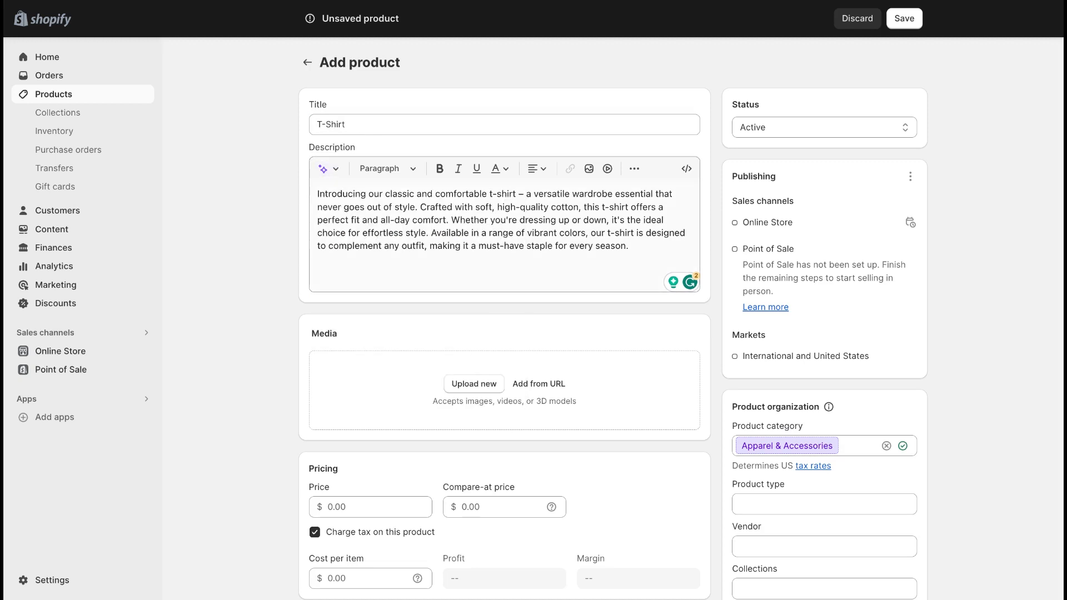
# Step: Centre-align the entire product description and check its HTML source
pyautogui.hotkey('ctrl', 'a')
pyautogui.click(400, 246)
pyautogui.hotkey('ctrl', 'a')
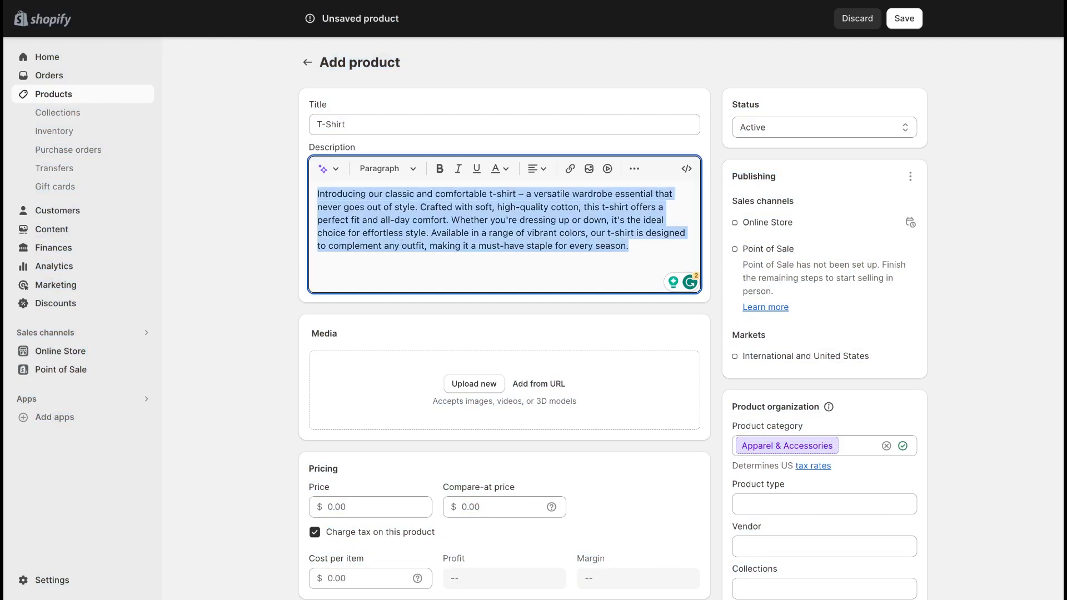
pyautogui.click(535, 168)
pyautogui.click(544, 210)
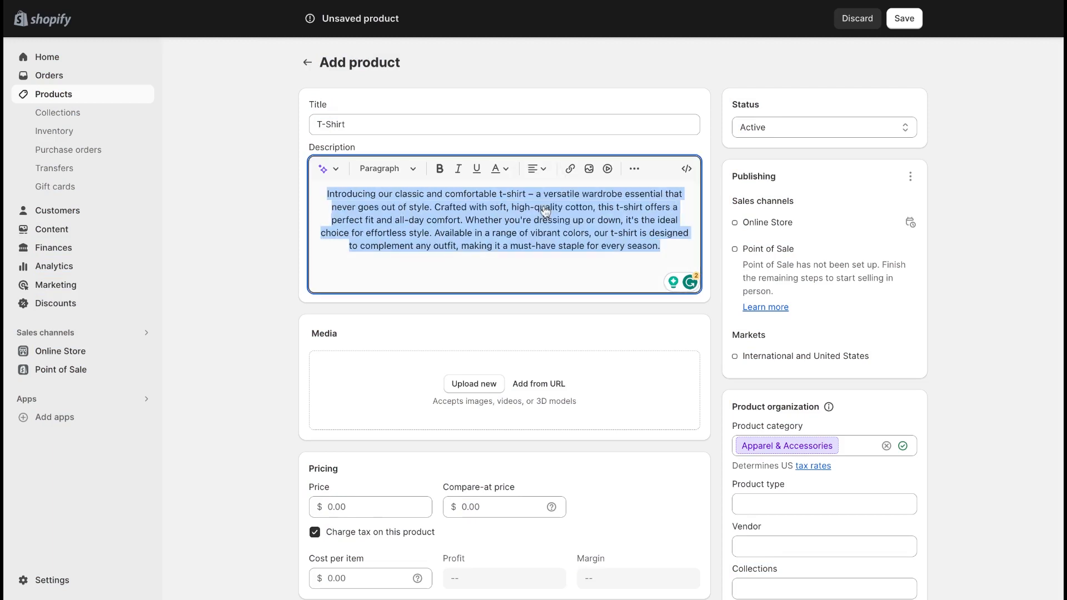
pyautogui.click(538, 265)
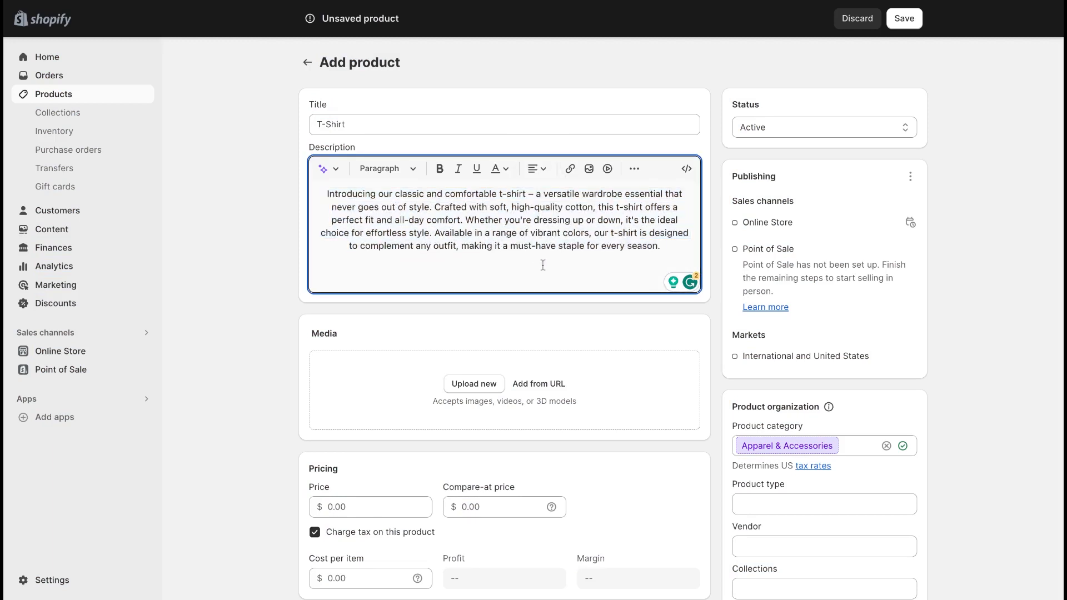
pyautogui.click(687, 172)
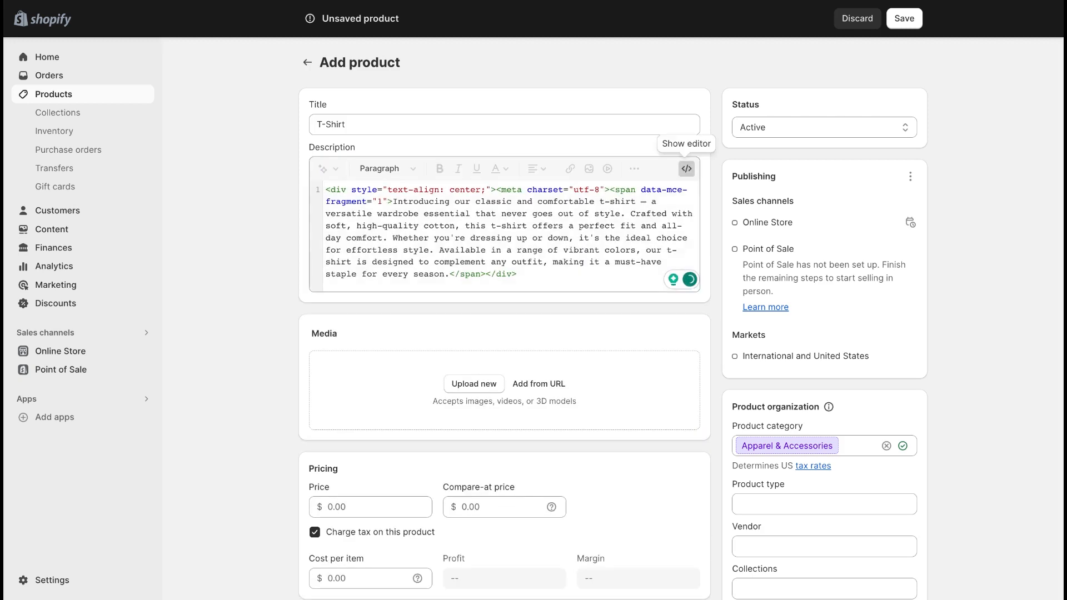
pyautogui.click(686, 172)
# Step: Upload the three t-shirt photos (orange, black and navy) to the product's media
pyautogui.scroll(-1, 489, 321)
pyautogui.scroll(-1, 489, 321)
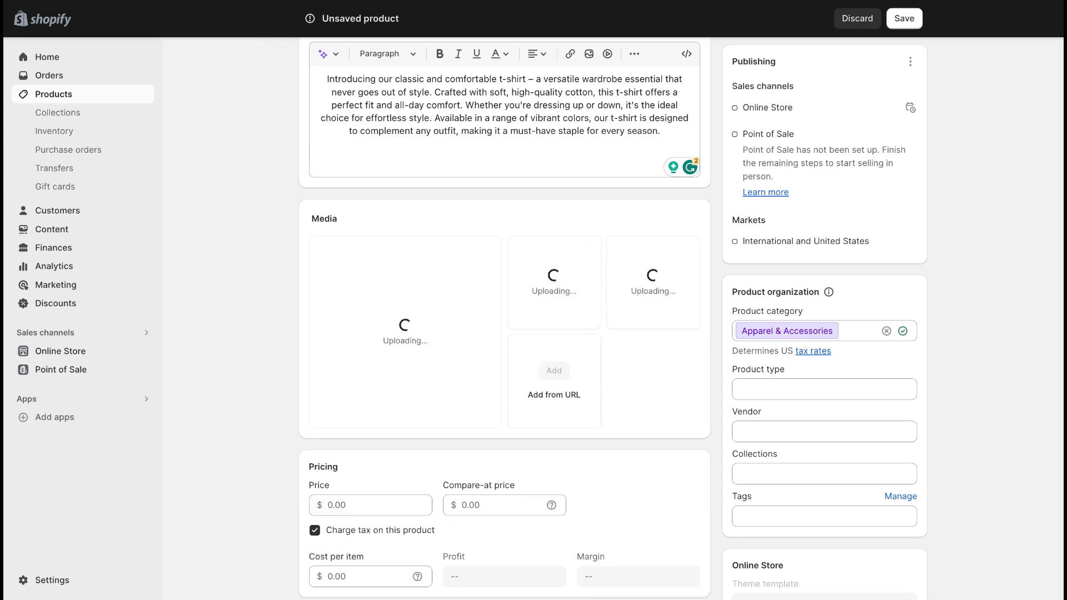
pyautogui.scroll(-1, 574, 372)
pyautogui.scroll(-2, 574, 372)
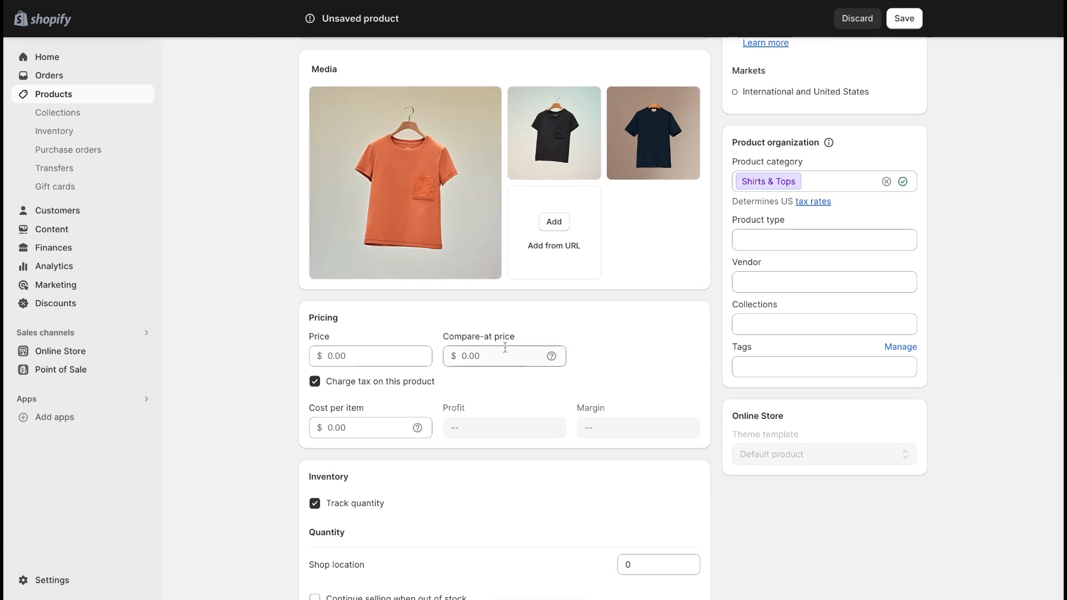
# Step: Set the product's price to $9.99 and its compare-at price to $14.99
pyautogui.click(376, 358)
pyautogui.write('9.99')
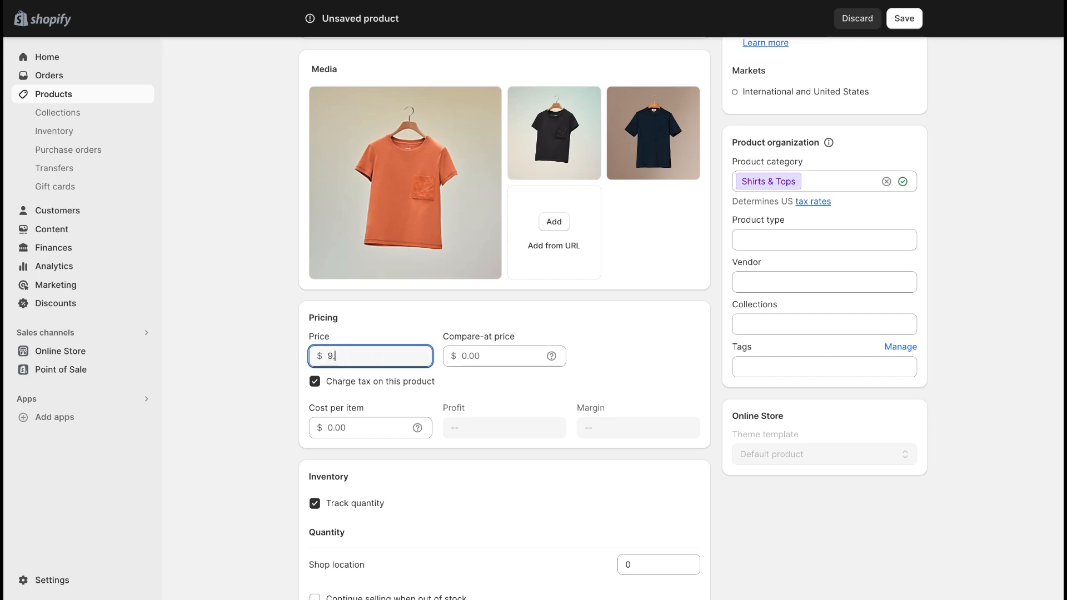
pyautogui.click(499, 359)
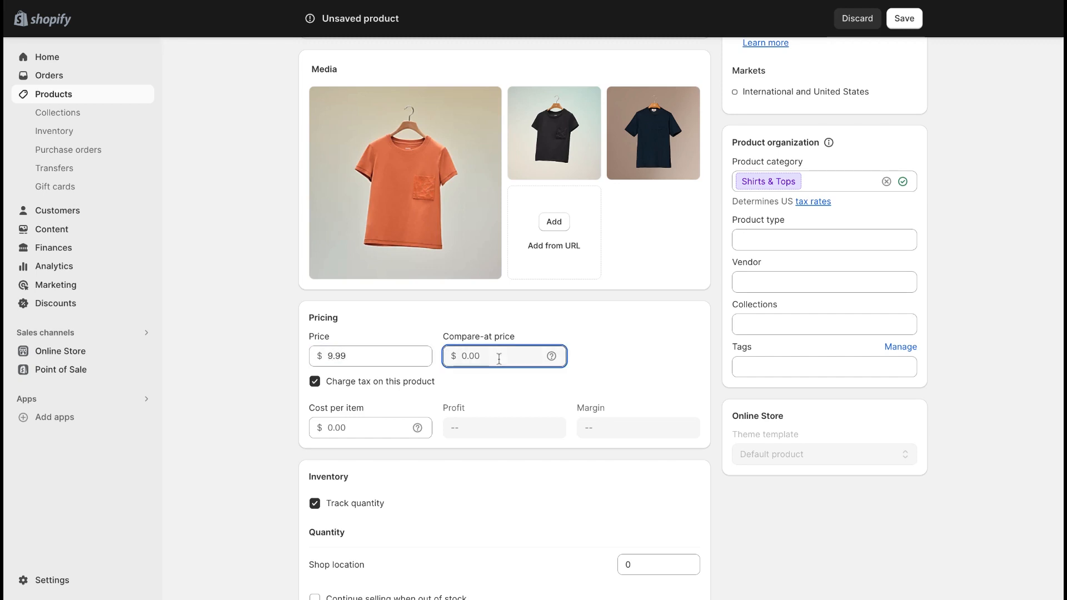
pyautogui.write('14.99')
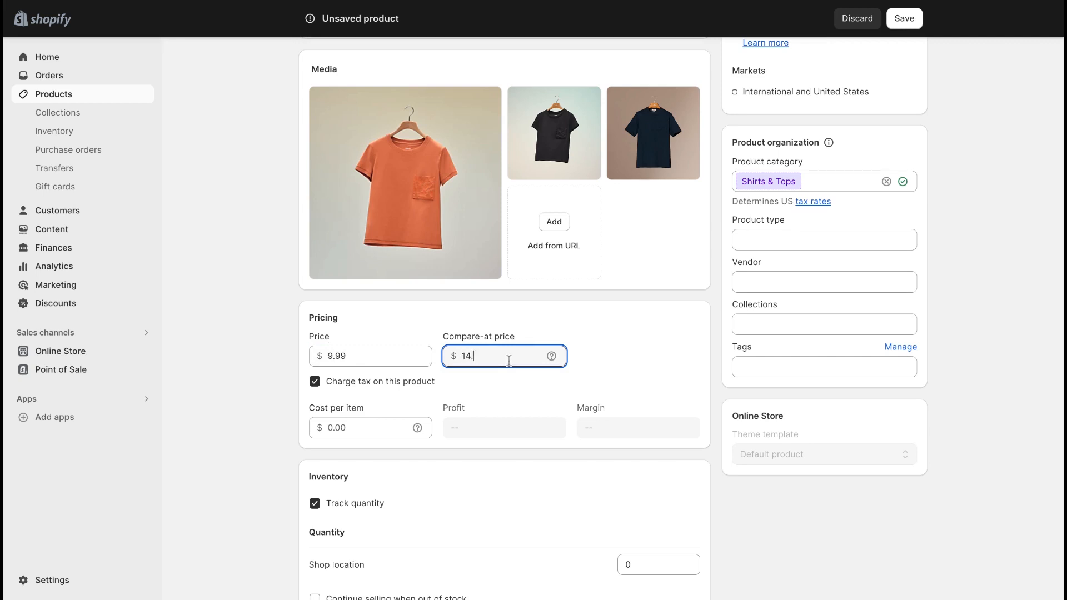
pyautogui.click(621, 347)
# Step: Set the available inventory quantity at the shop location to 100
pyautogui.scroll(-2, 620, 348)
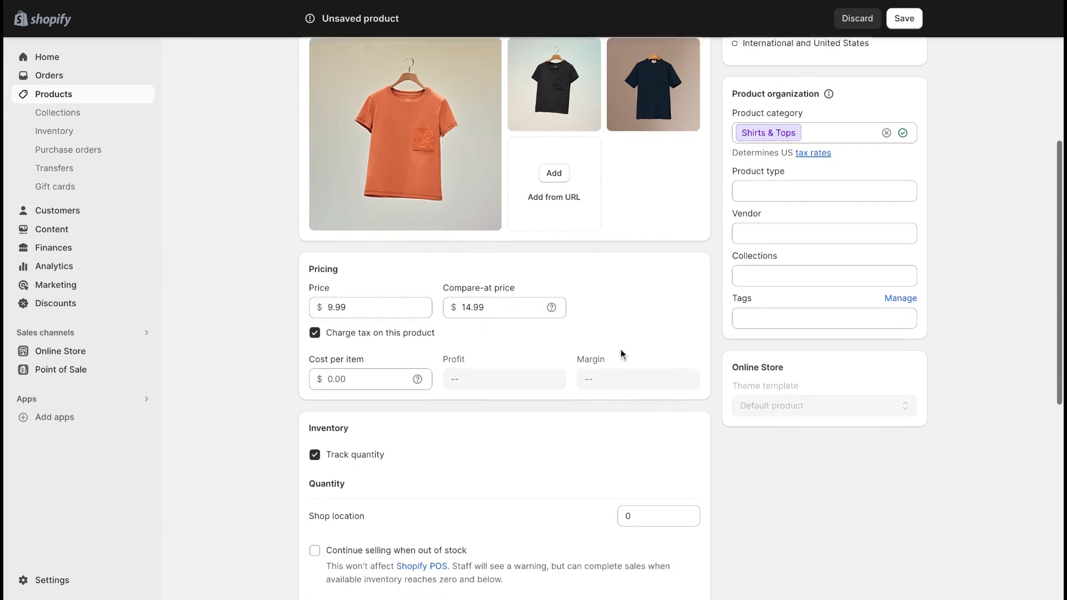
pyautogui.scroll(-5, 620, 348)
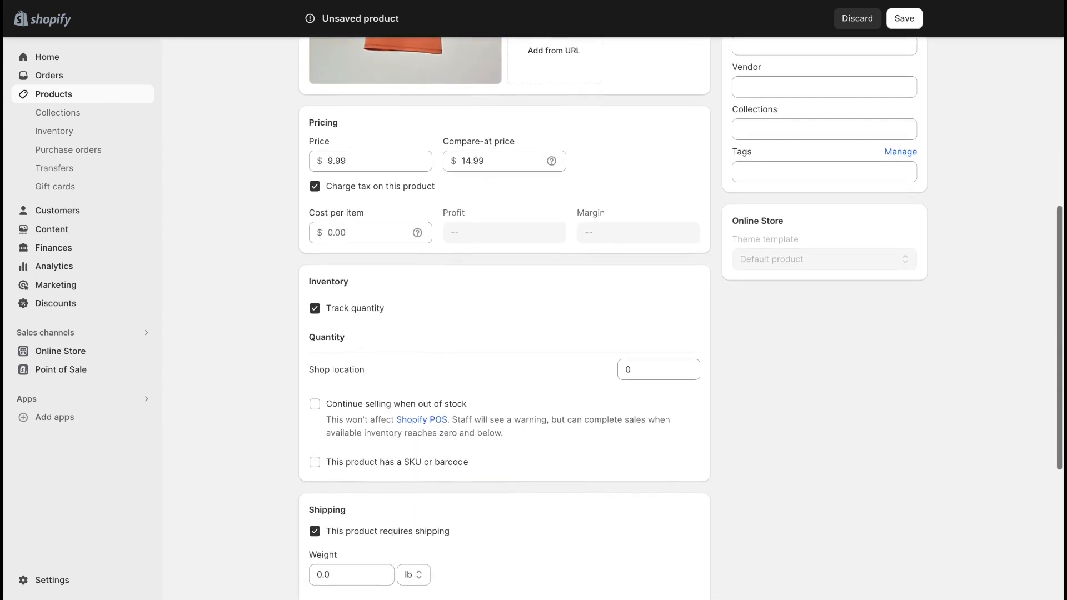
pyautogui.scroll(-2, 316, 316)
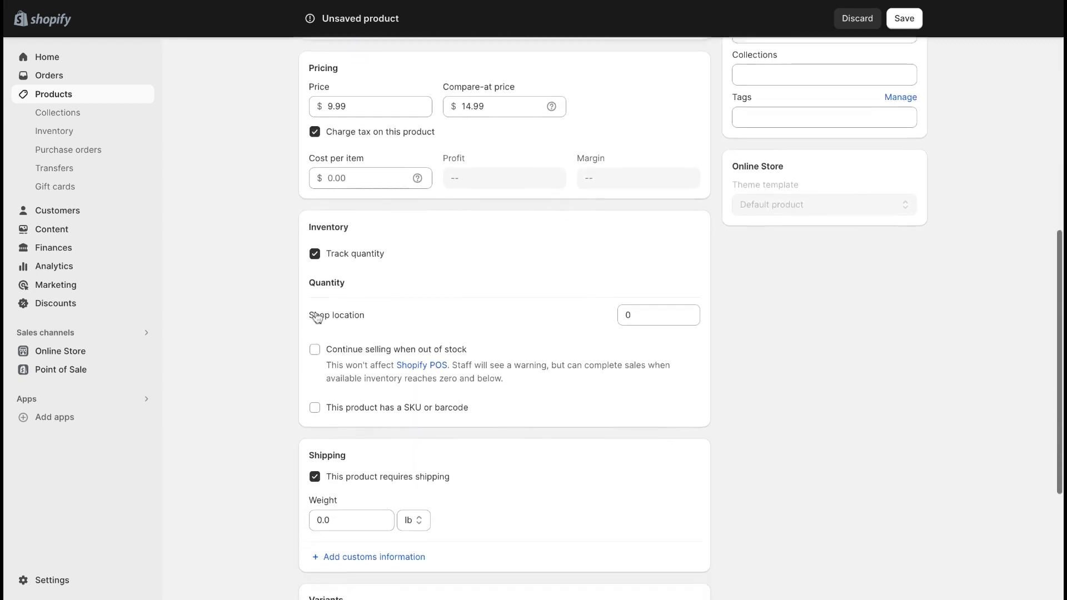
pyautogui.scroll(-1, 316, 317)
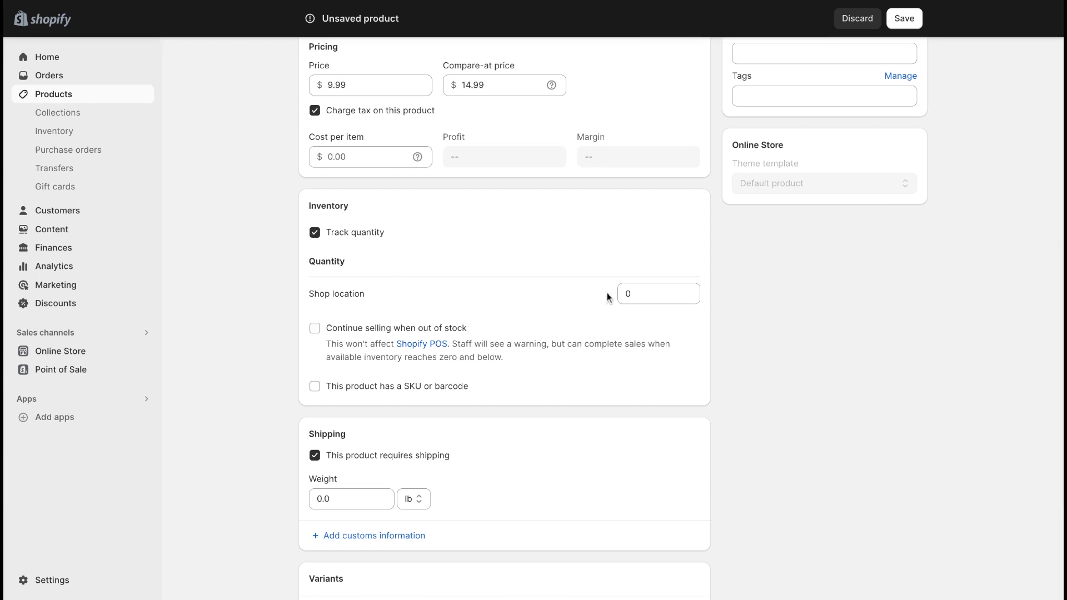
pyautogui.click(643, 293)
pyautogui.write('100')
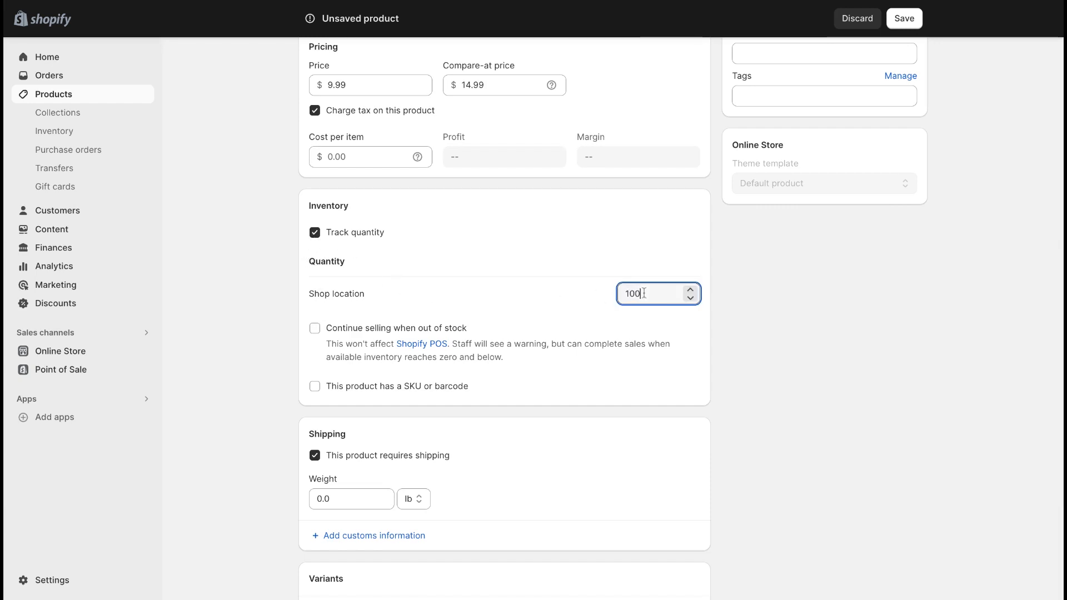
pyautogui.click(778, 276)
# Step: Turn the product's shipping requirement off and back on
pyautogui.scroll(-2, 738, 331)
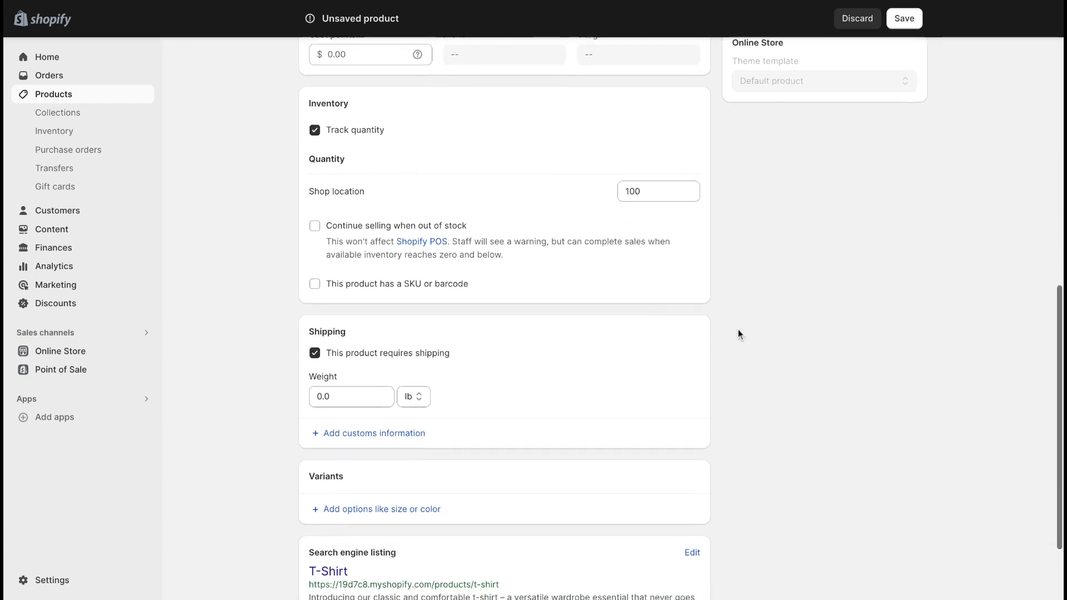
pyautogui.scroll(-2, 738, 333)
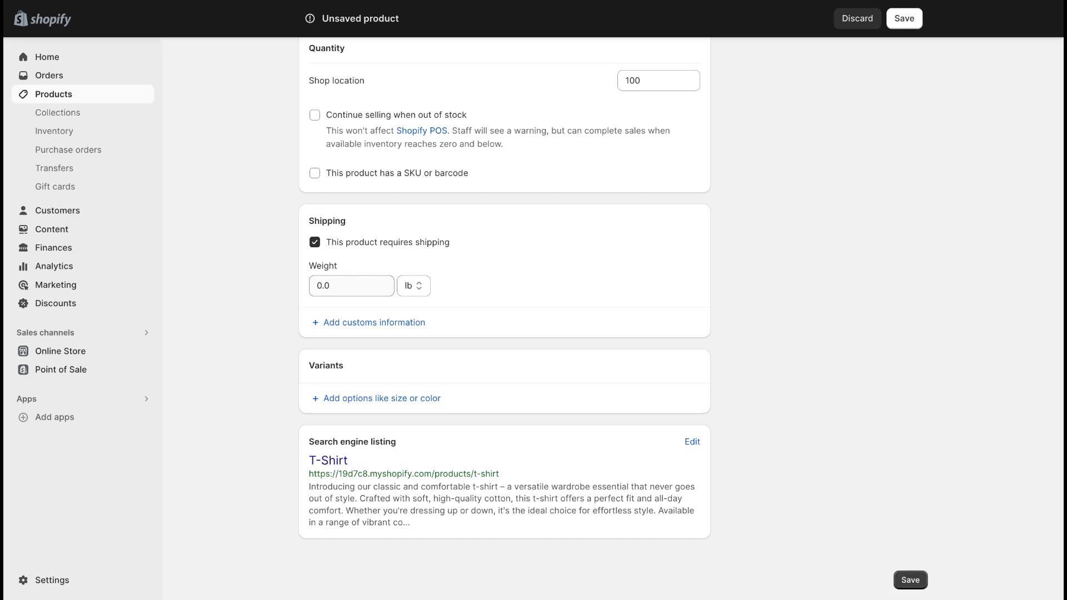
pyautogui.click(314, 243)
pyautogui.click(315, 274)
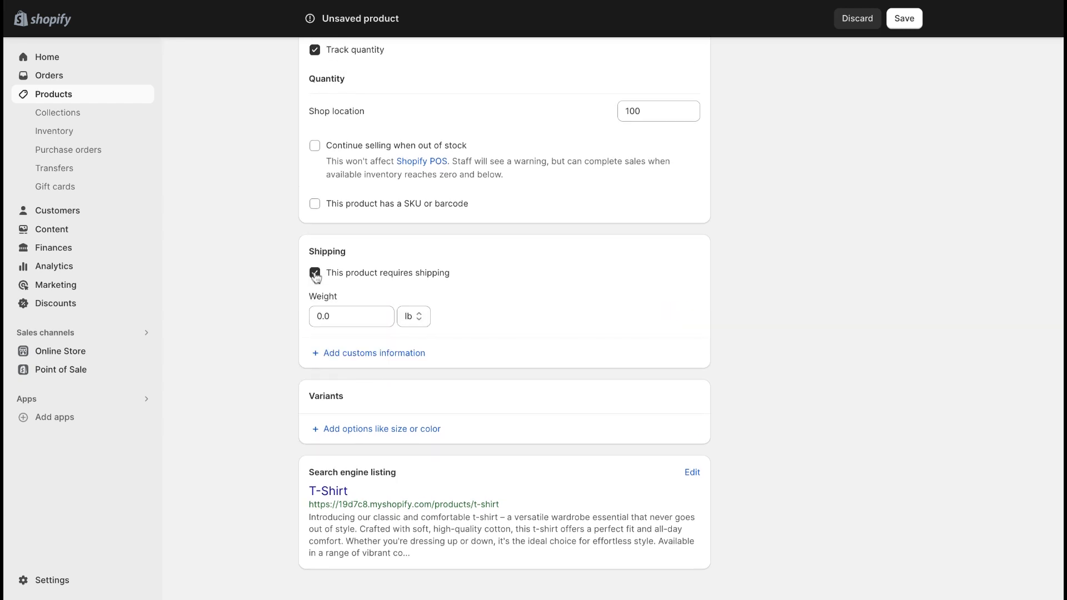
# Step: Add a Size variant option with the values Small, Medium and Large
pyautogui.scroll(-1, 455, 295)
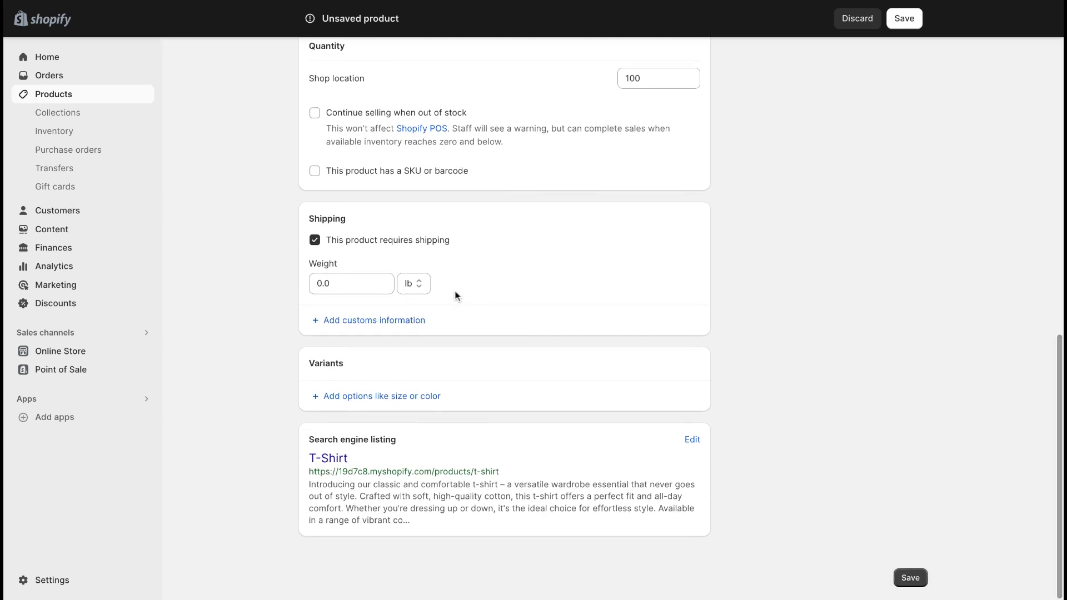
pyautogui.click(388, 398)
pyautogui.scroll(-2, 389, 400)
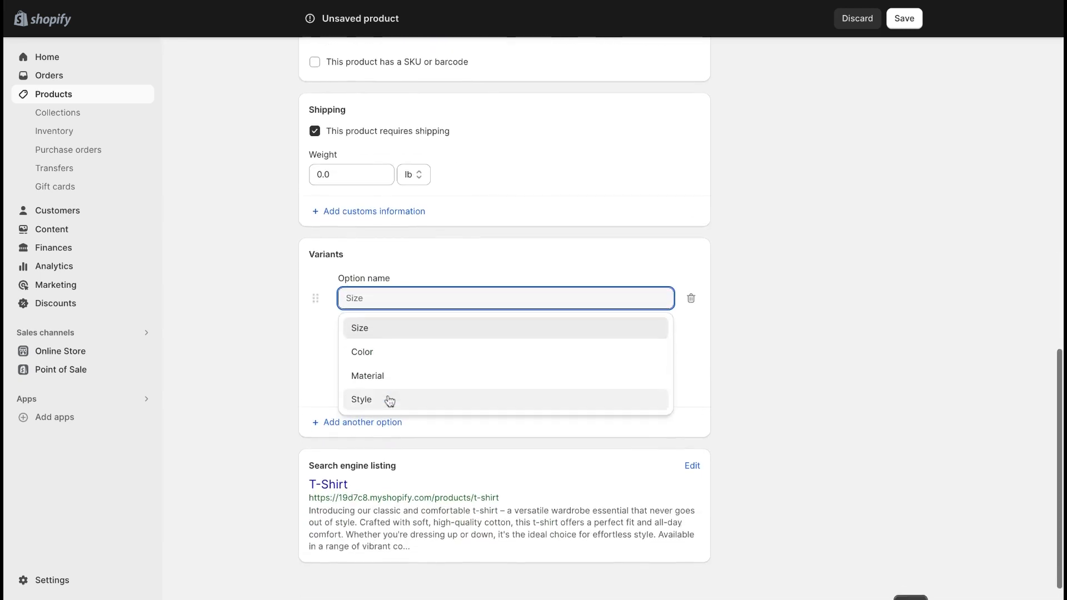
pyautogui.scroll(-1, 389, 400)
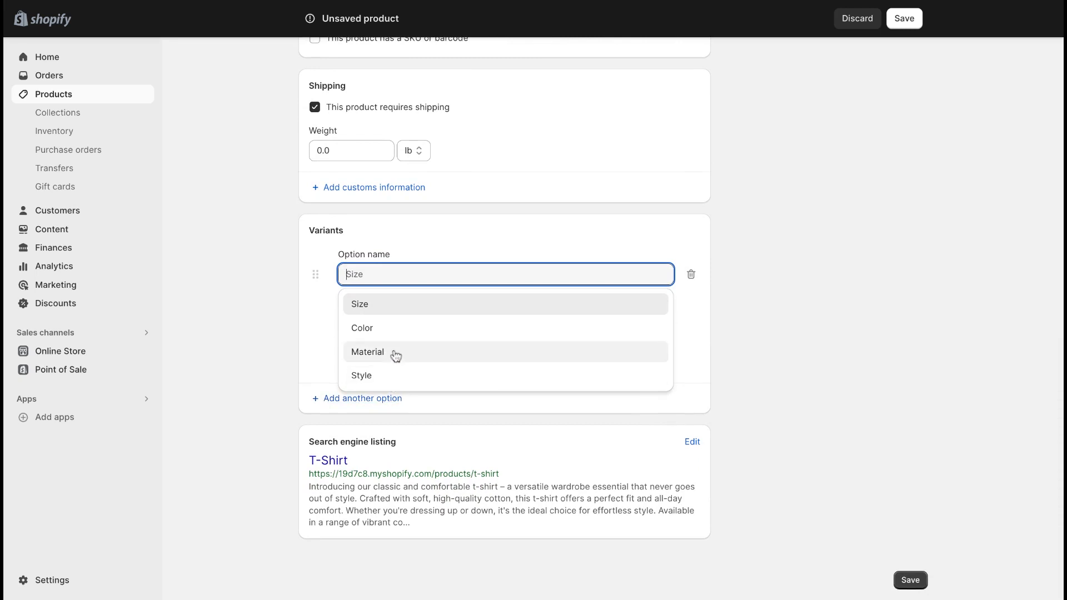
pyautogui.click(393, 307)
pyautogui.click(391, 329)
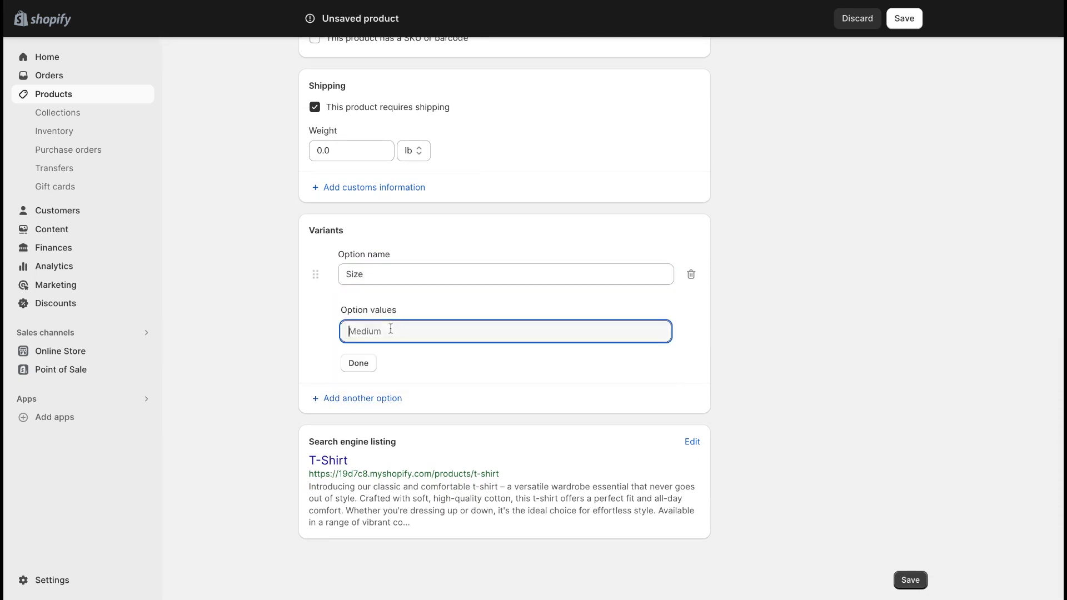
pyautogui.write('Small')
pyautogui.press('Return')
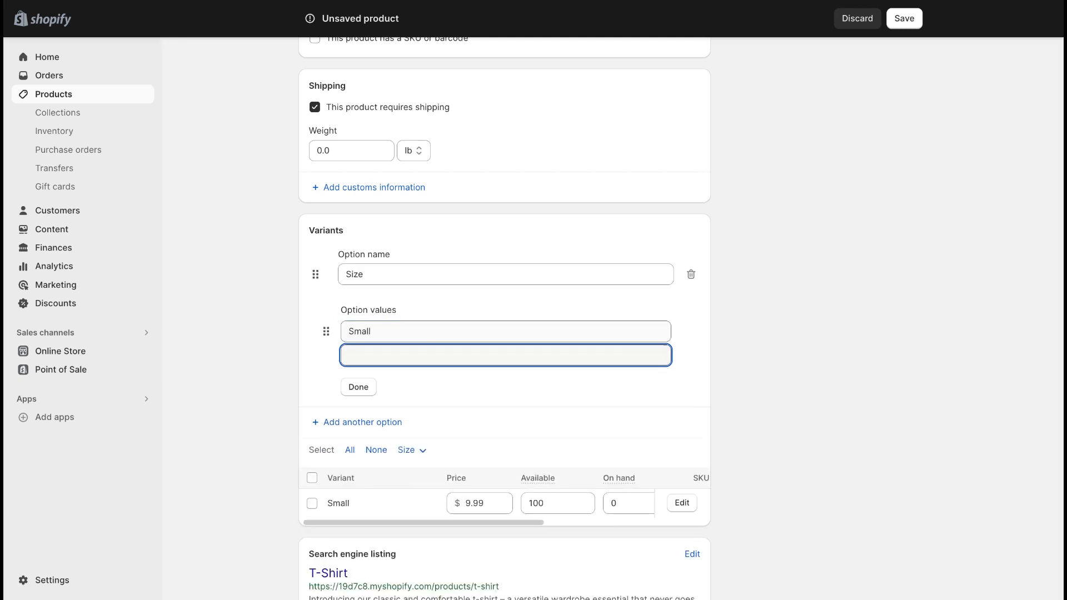
pyautogui.write('Medi')
pyautogui.write('Large')
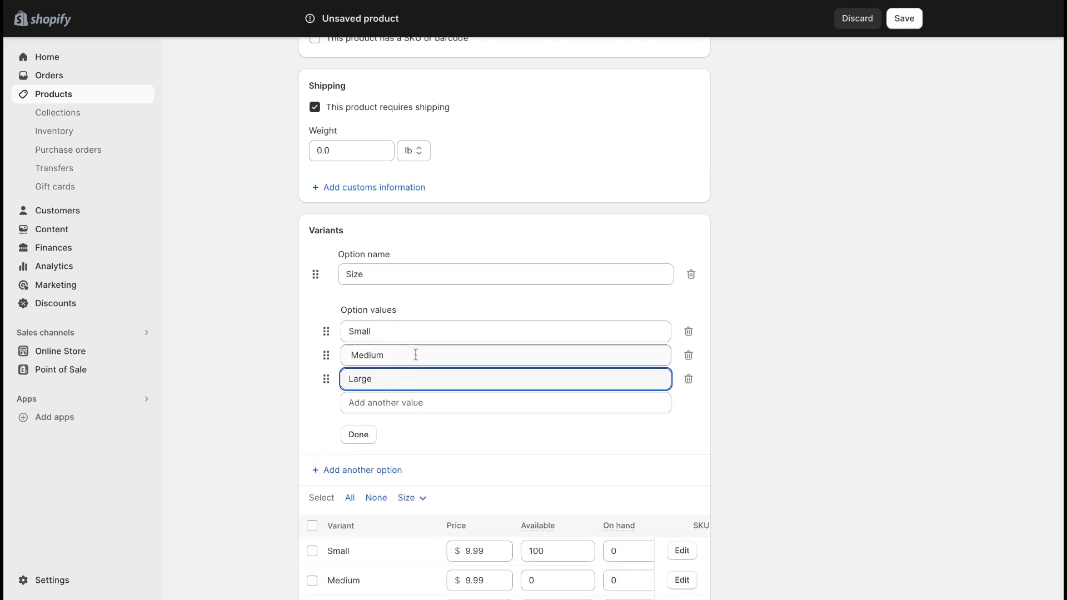
pyautogui.click(358, 433)
# Step: Add a Color variant option with the values Black and Orange
pyautogui.click(370, 309)
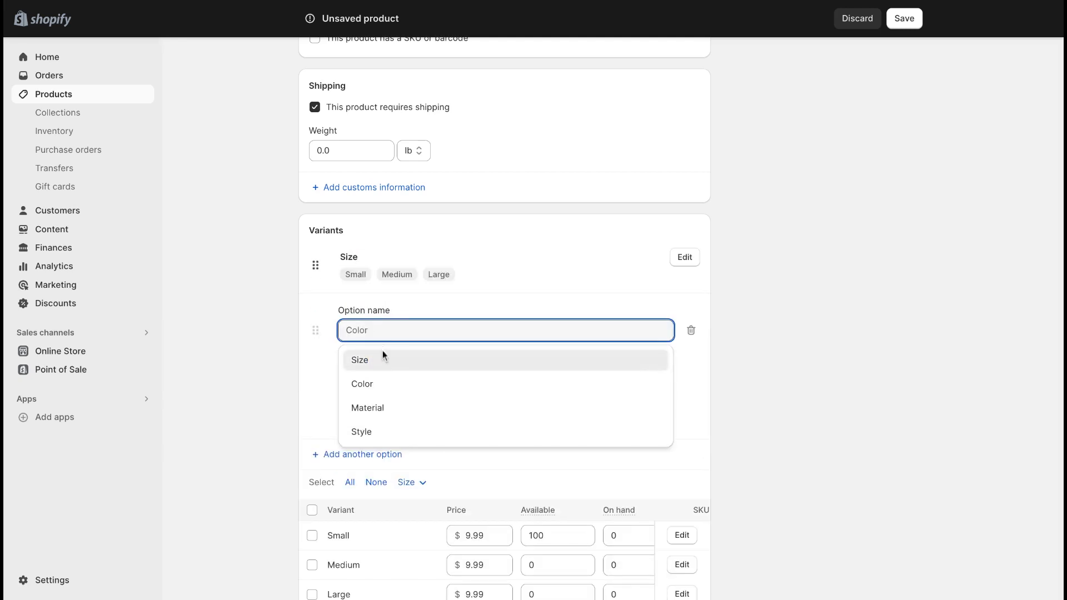
pyautogui.click(376, 385)
pyautogui.click(379, 389)
pyautogui.write('Black')
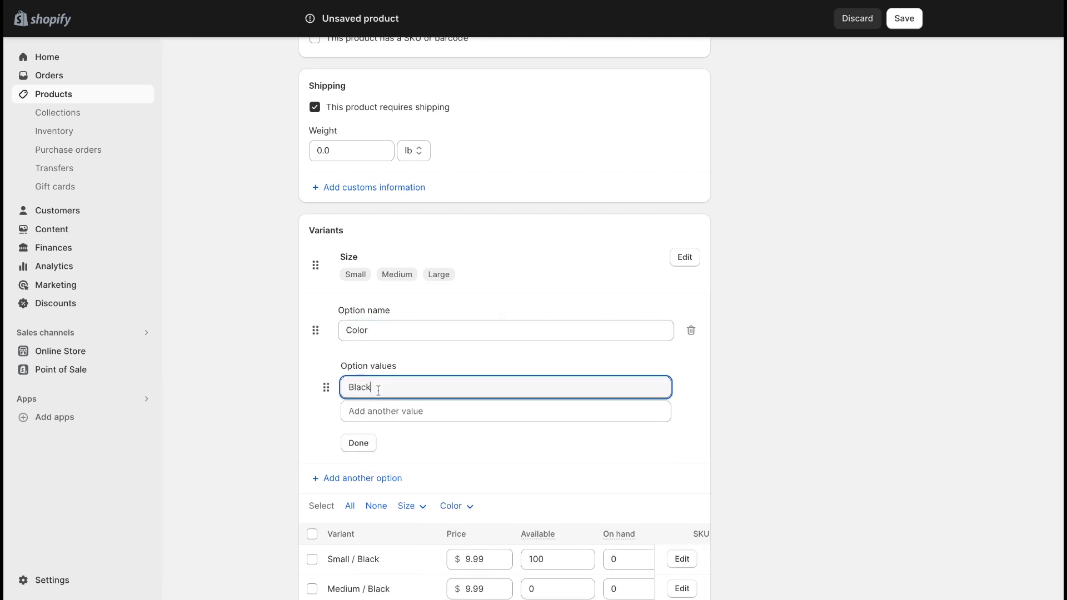
pyautogui.press('Return')
pyautogui.write('Orange')
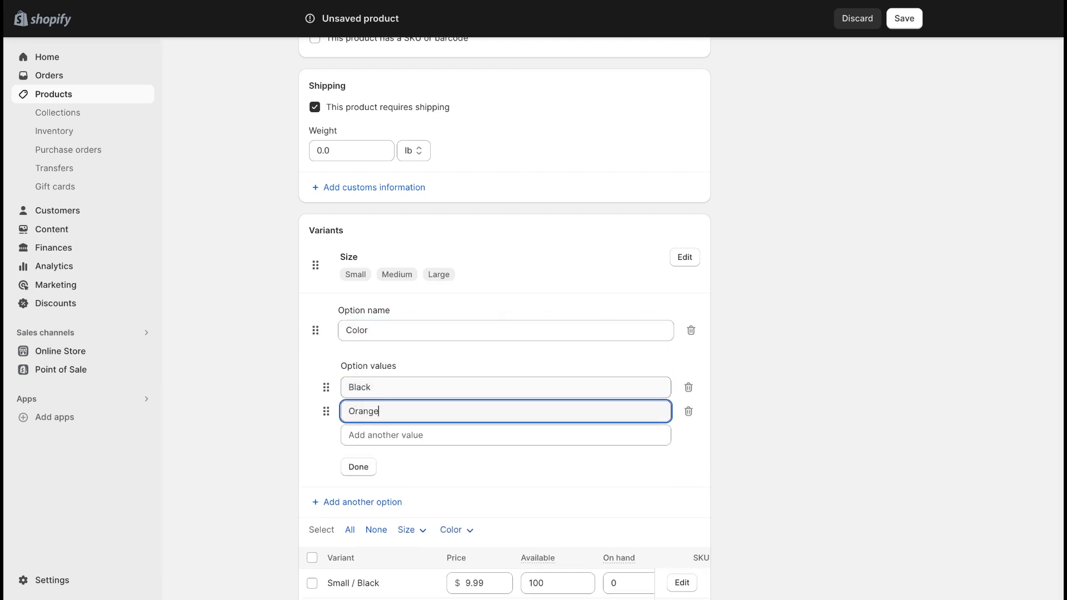
pyautogui.press('Return')
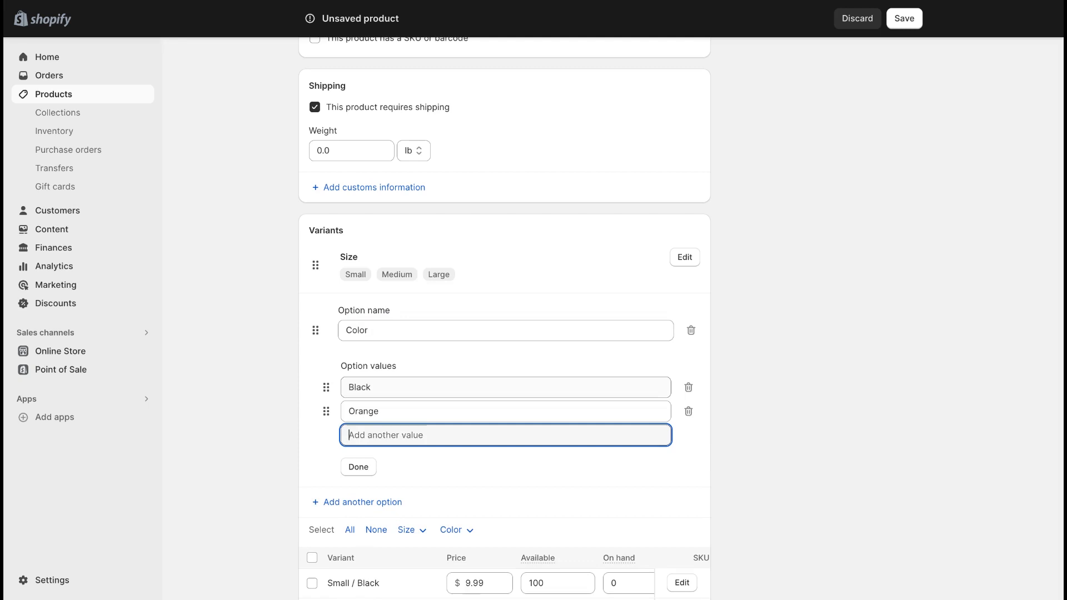
# Step: Open the product's search engine listing to view its page title, meta description and URL handle
pyautogui.scroll(-6, 368, 415)
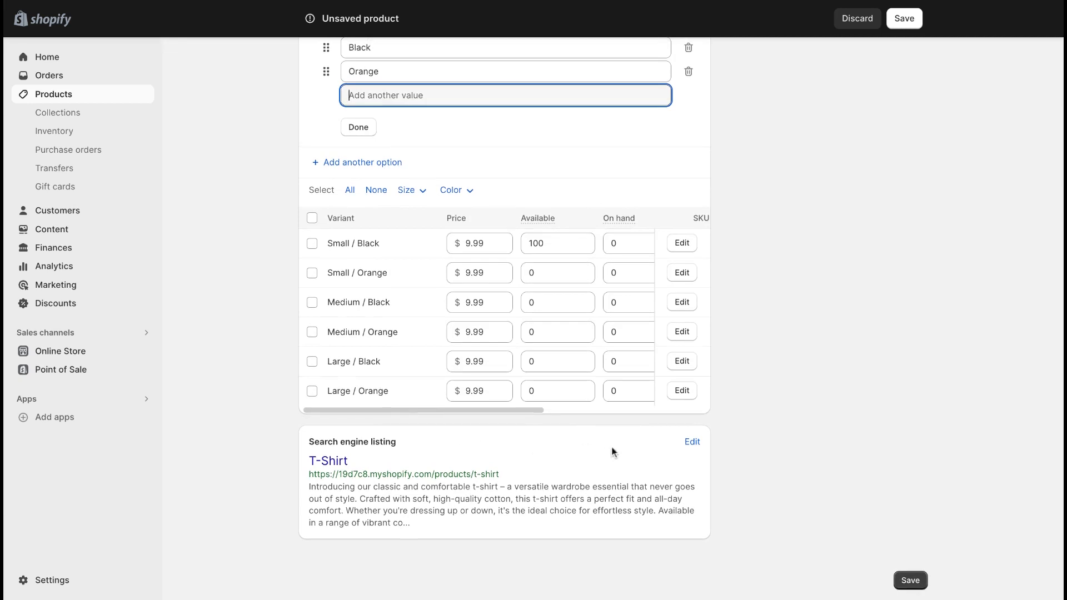
pyautogui.click(692, 442)
pyautogui.scroll(-4, 596, 453)
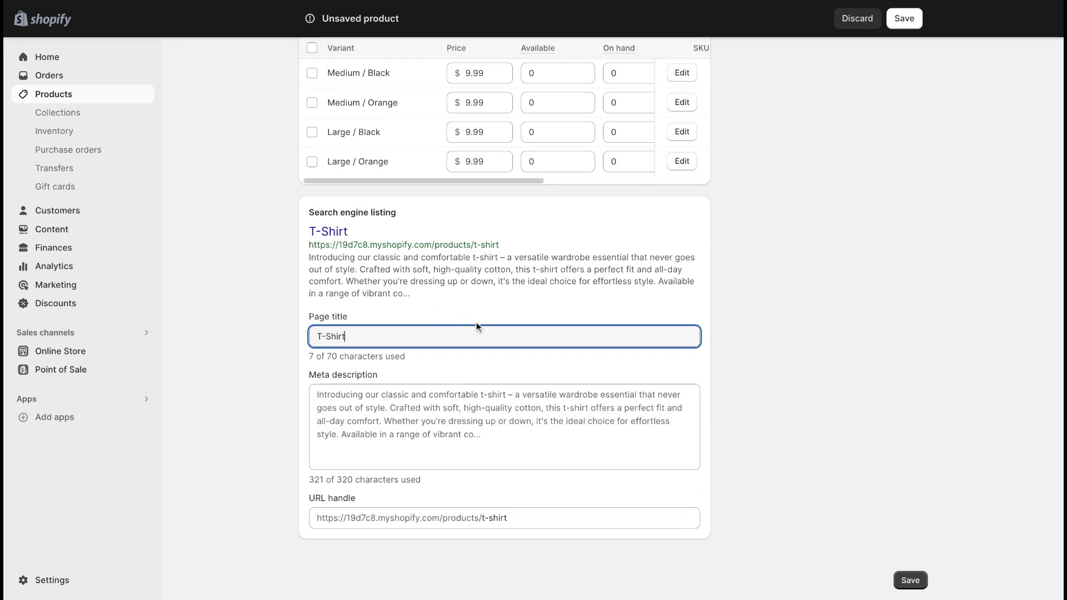
# Step: Review the product's status setting and its publishing options for sales channels and markets
pyautogui.scroll(15, 718, 267)
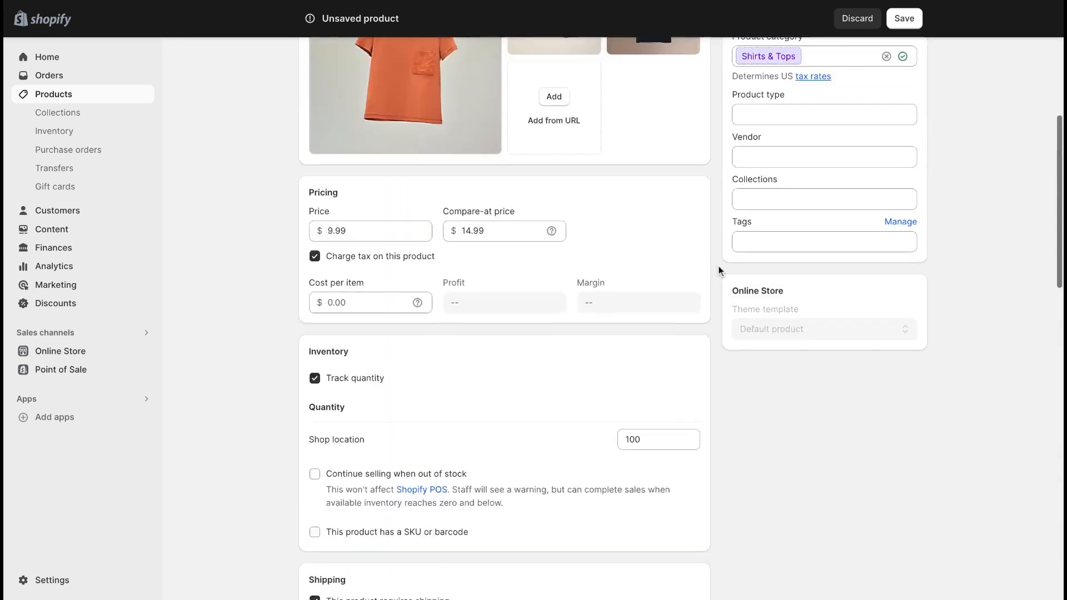
pyautogui.scroll(7, 718, 270)
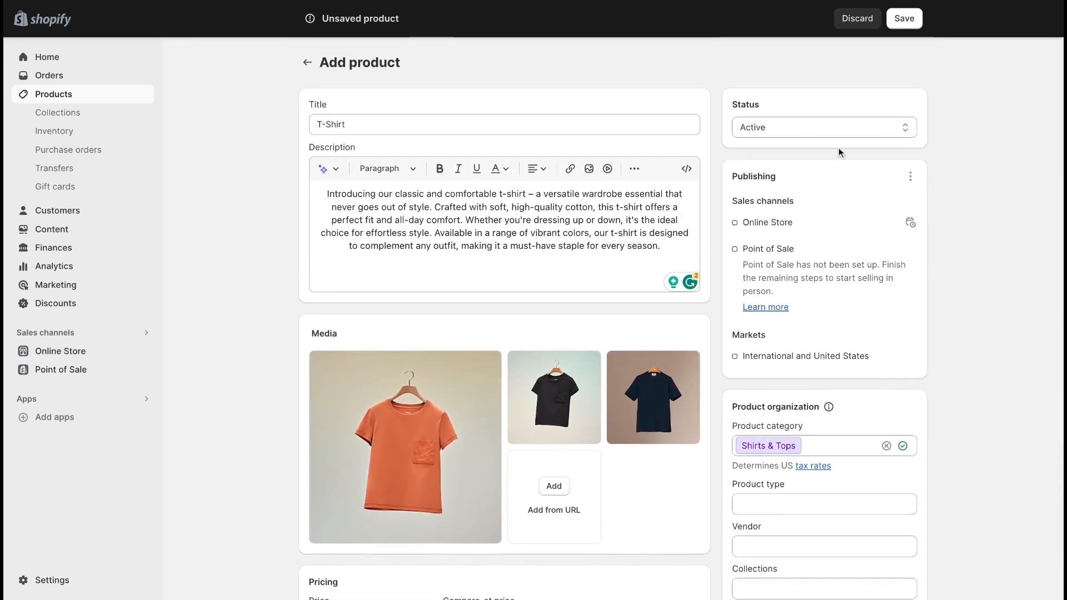
pyautogui.click(852, 127)
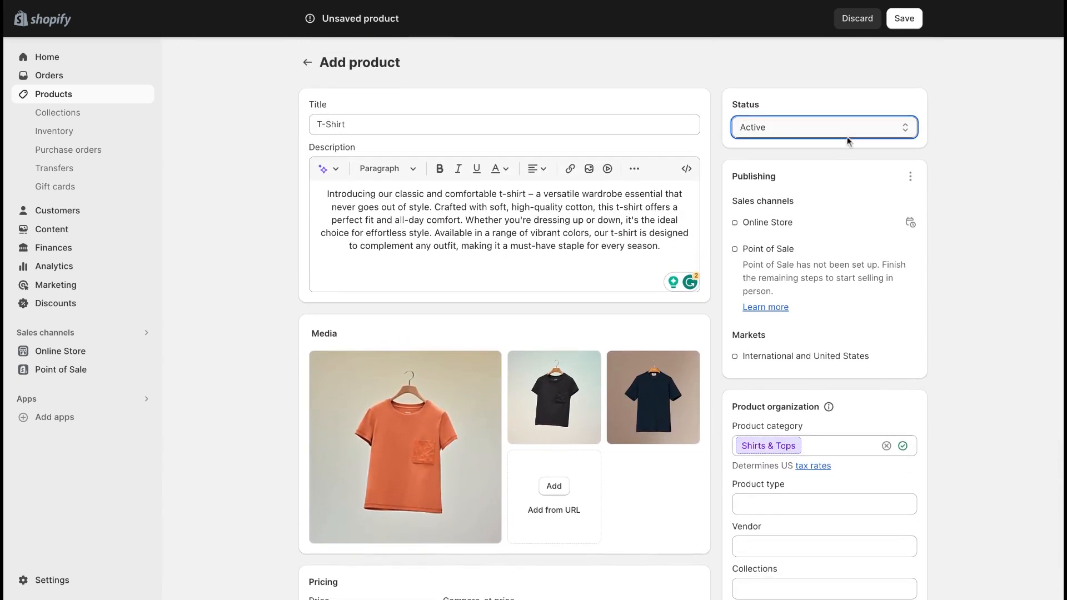
pyautogui.scroll(-1, 833, 203)
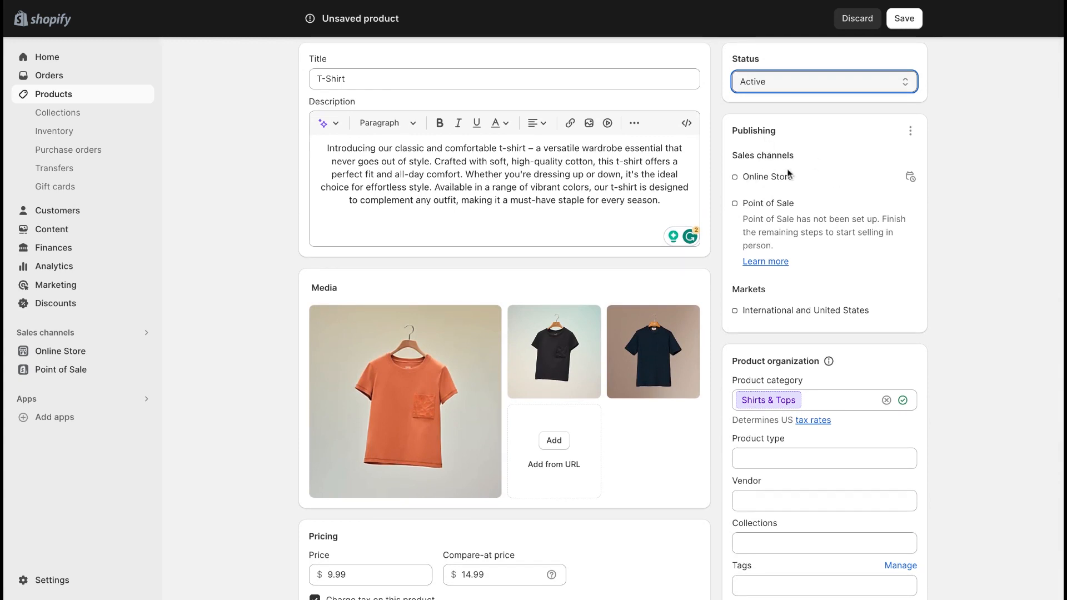
pyautogui.click(910, 132)
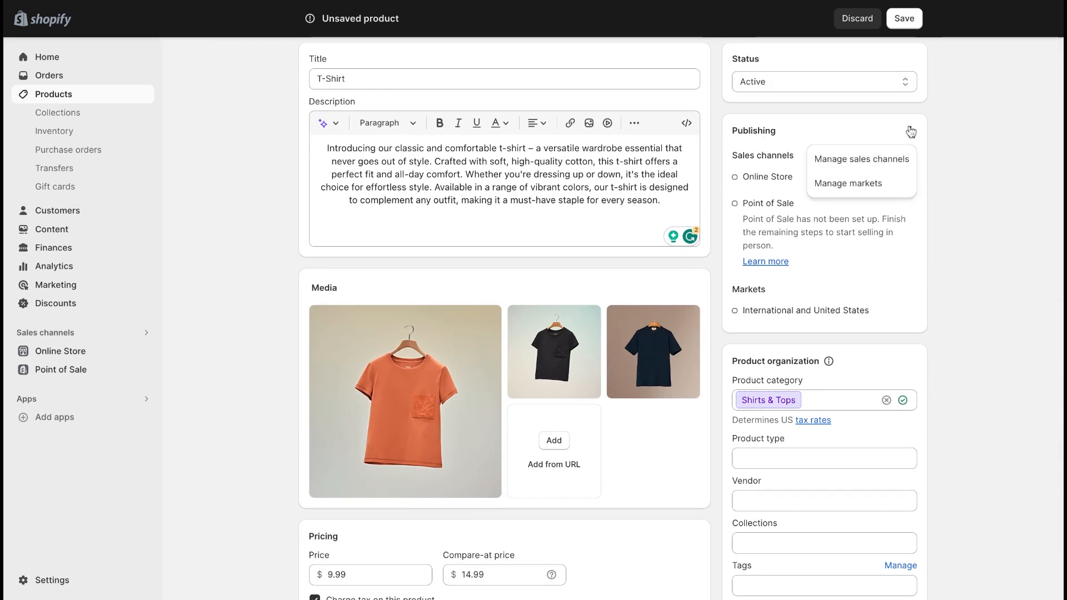
pyautogui.click(910, 131)
# Step: Assign the product to the Home page collection
pyautogui.scroll(-4, 886, 192)
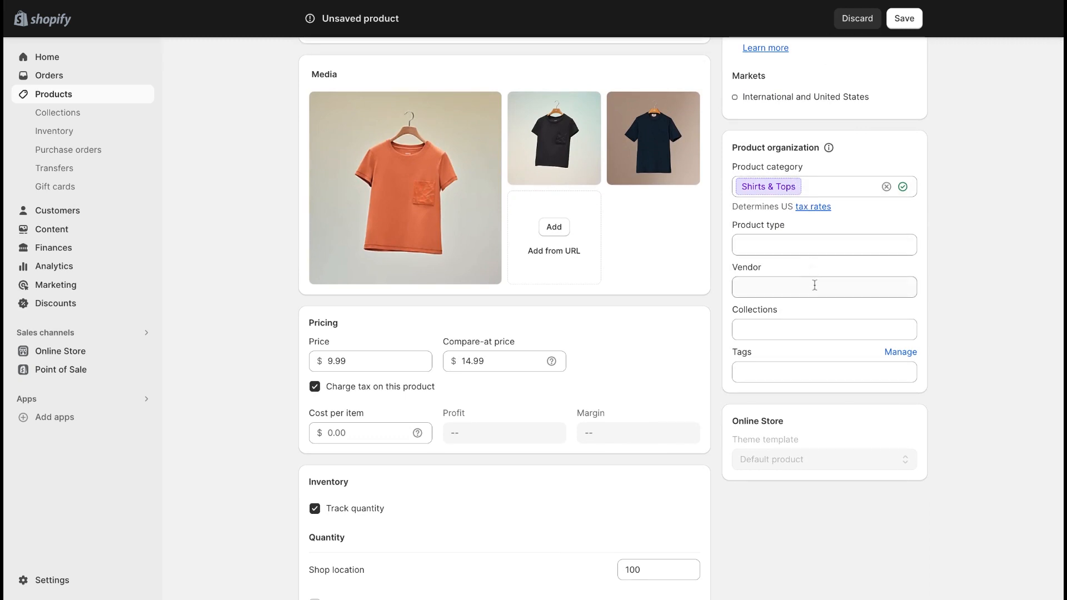
pyautogui.click(832, 331)
pyautogui.click(769, 354)
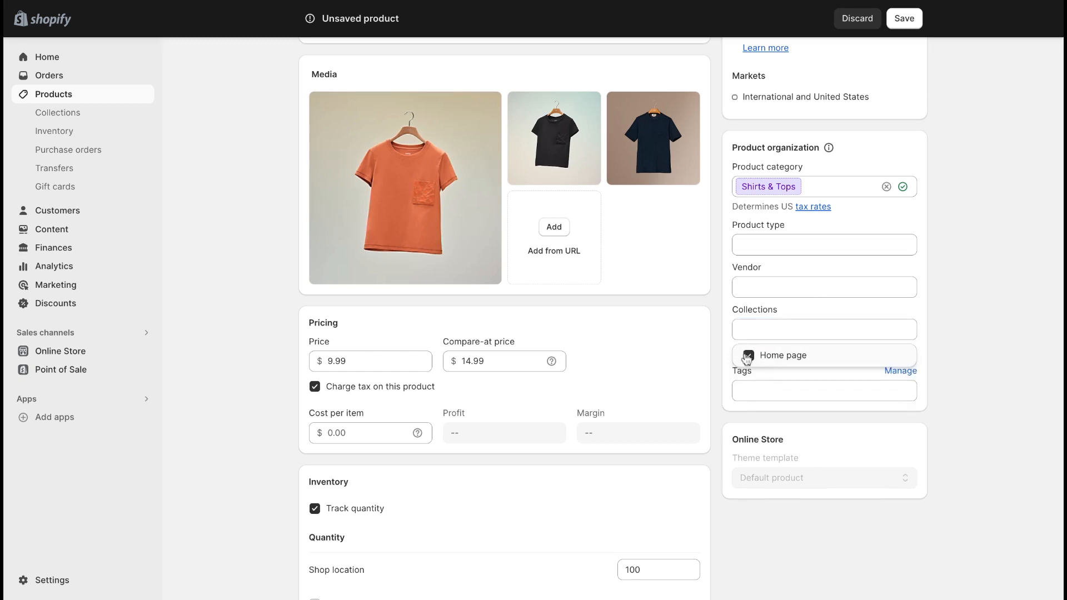
pyautogui.click(948, 338)
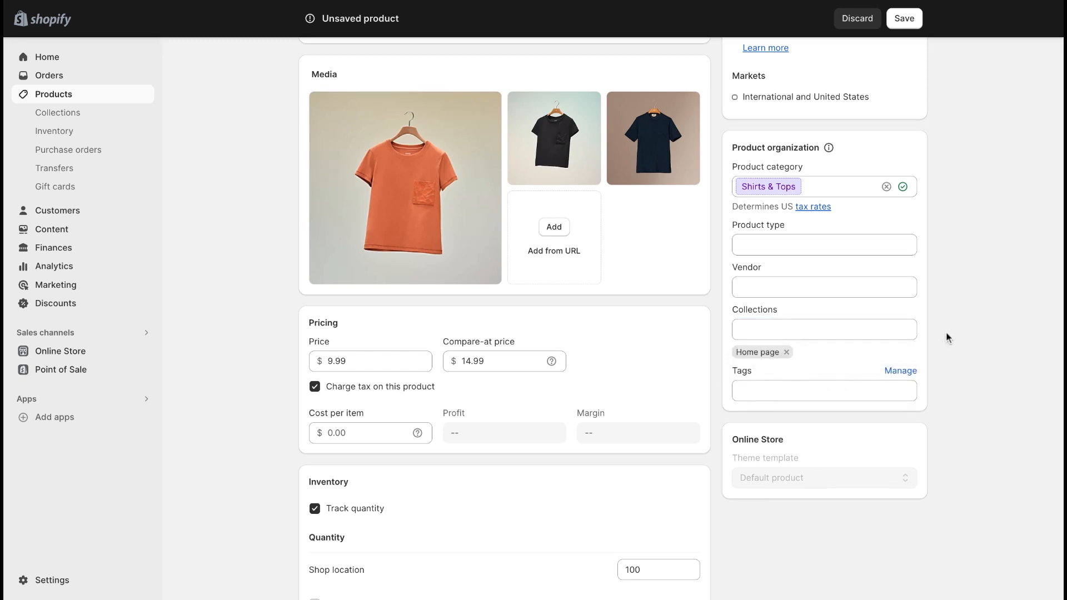
# Step: Add the tag Clothing to the product
pyautogui.scroll(-1, 948, 338)
pyautogui.click(876, 345)
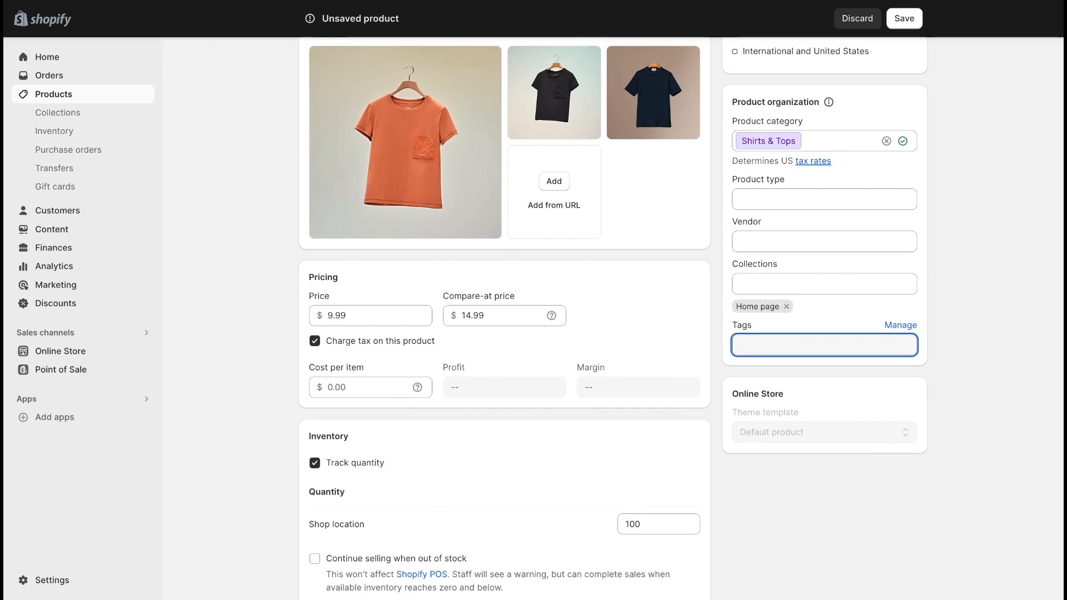
pyautogui.write('Clothing')
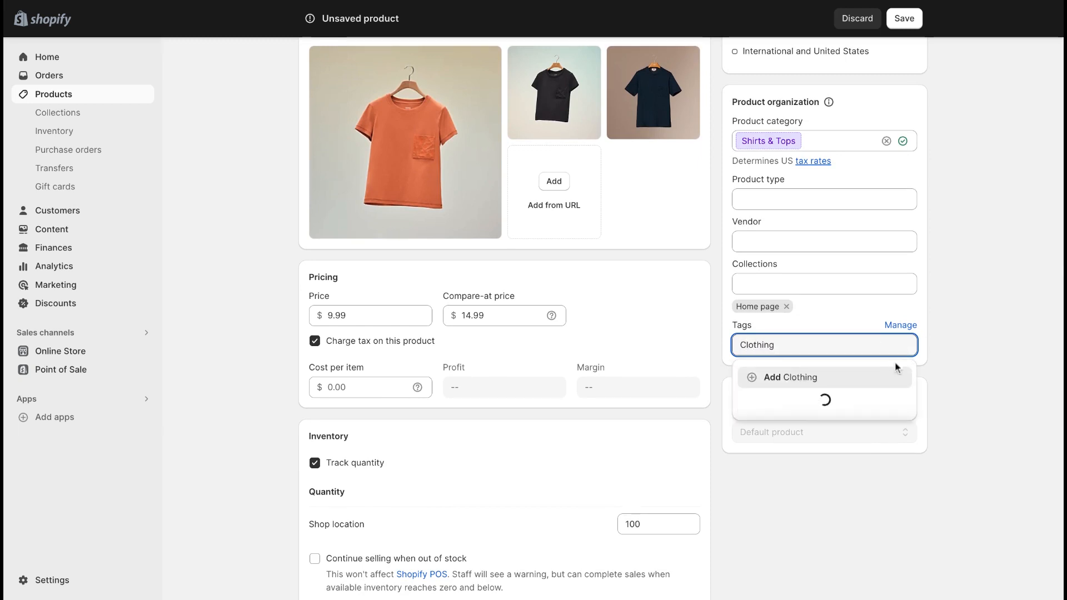
pyautogui.click(864, 378)
# Step: Save the new T-Shirt product
pyautogui.scroll(-1, 886, 382)
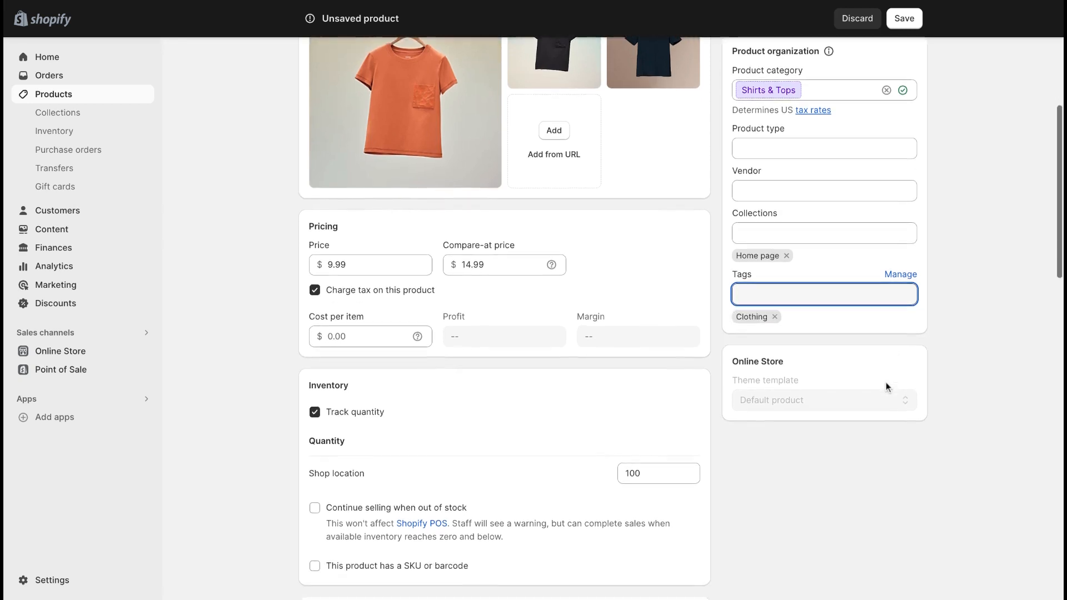
pyautogui.scroll(1, 885, 381)
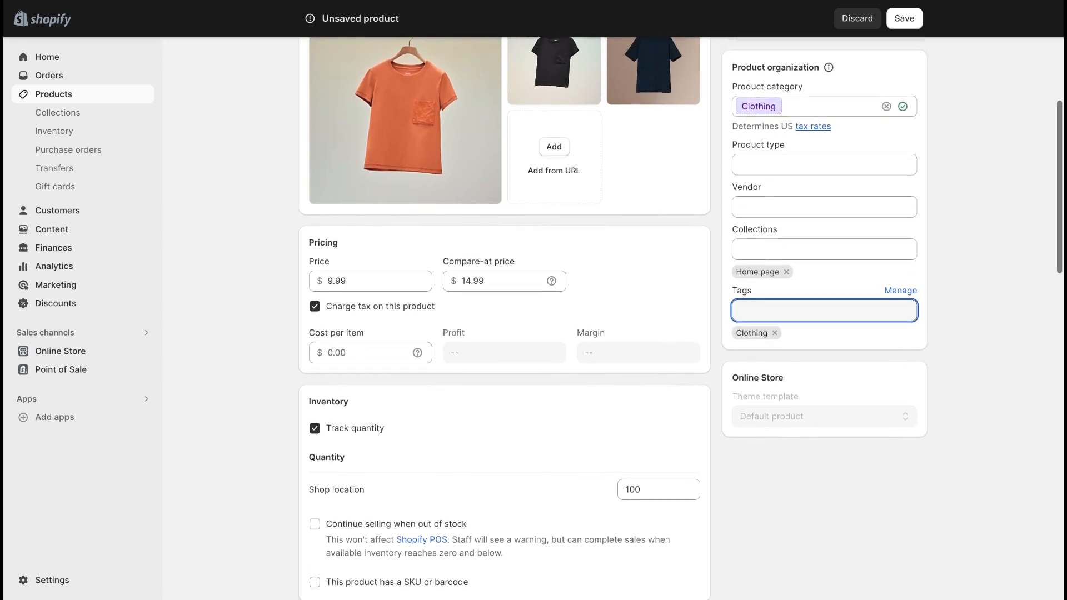
pyautogui.scroll(4, 896, 311)
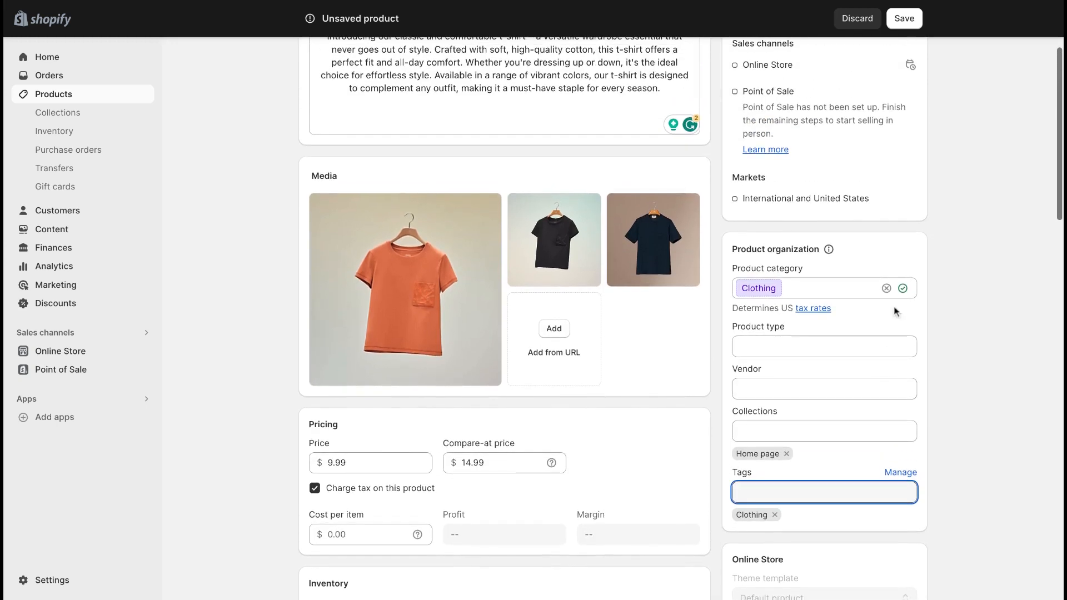
pyautogui.click(904, 19)
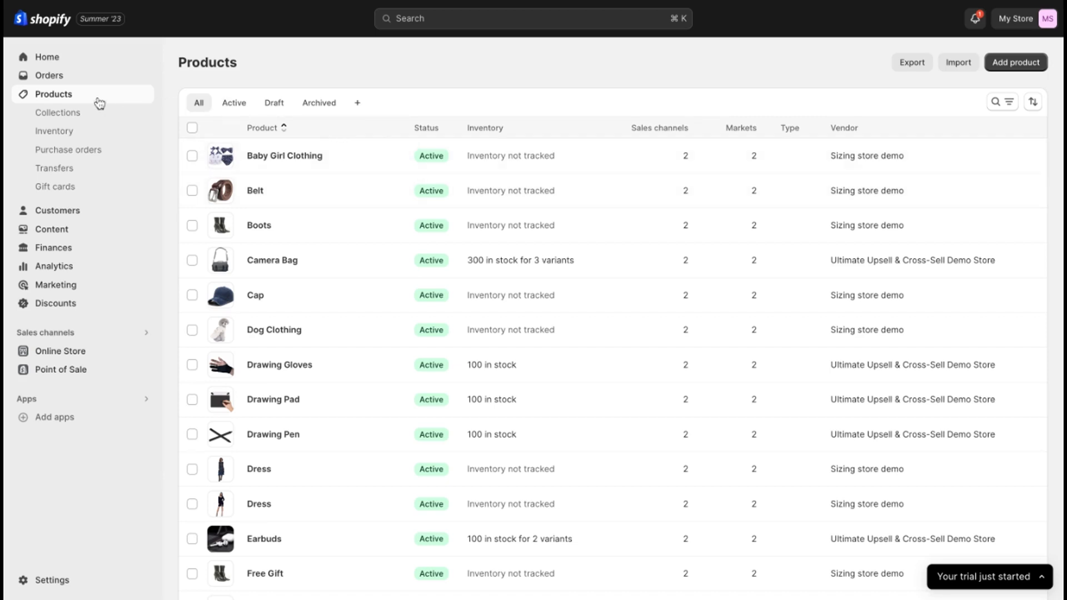
# Step: Start a new product collection titled Holiday Promotion and exclude it from the Point of Sale channel
pyautogui.click(95, 115)
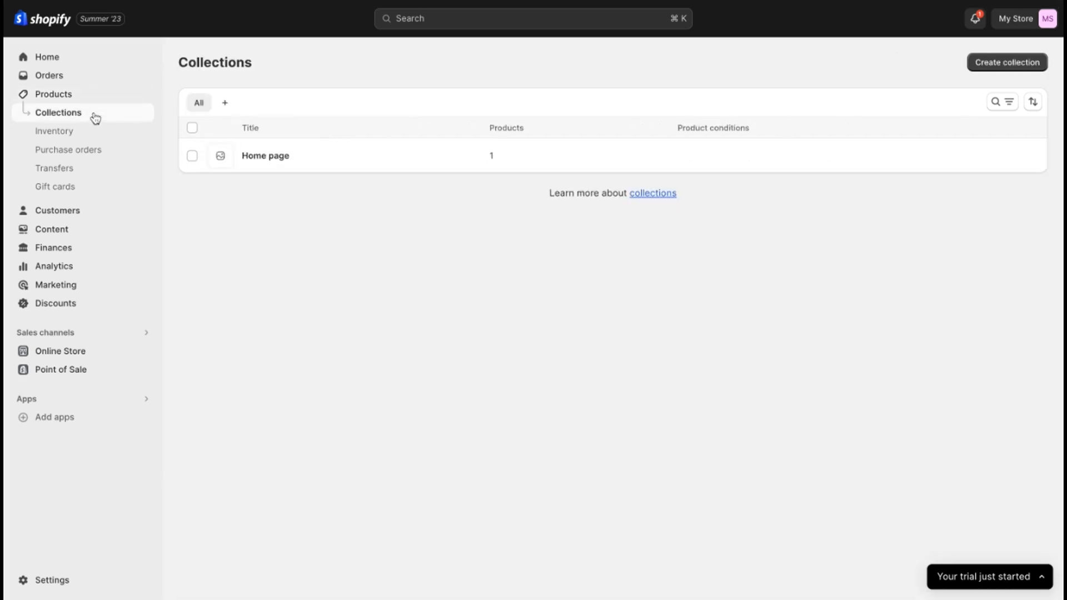
pyautogui.click(980, 63)
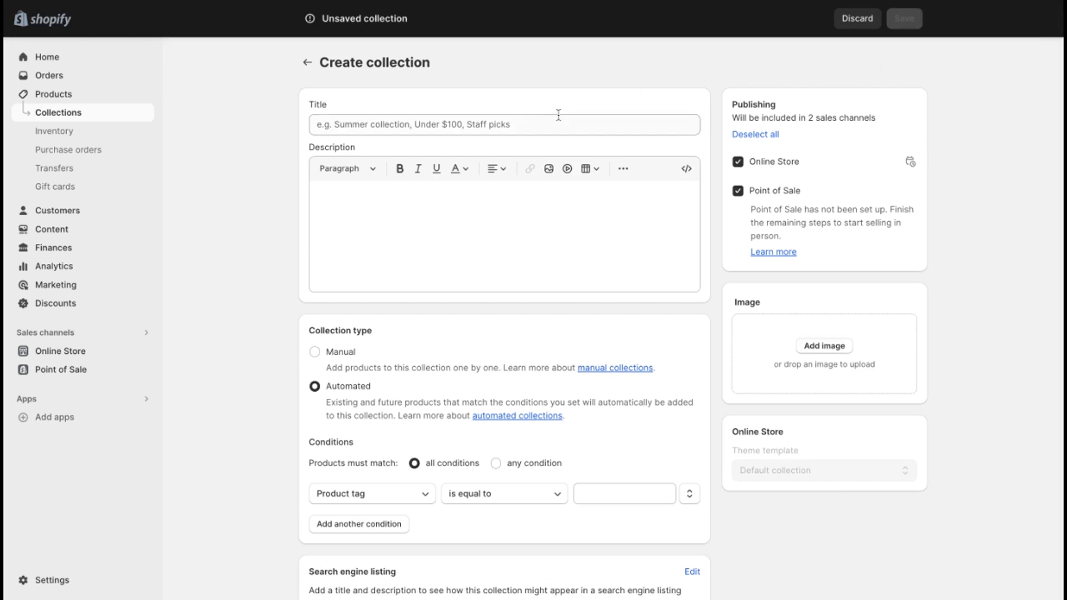
pyautogui.click(542, 126)
pyautogui.write('Holiday Promo')
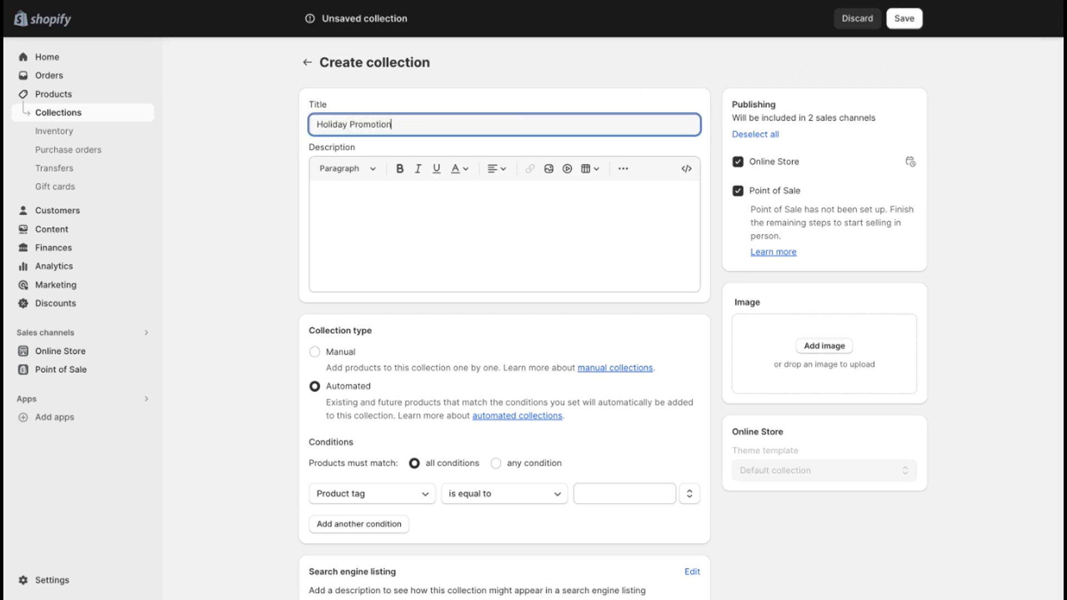
pyautogui.write('tion')
pyautogui.click(553, 202)
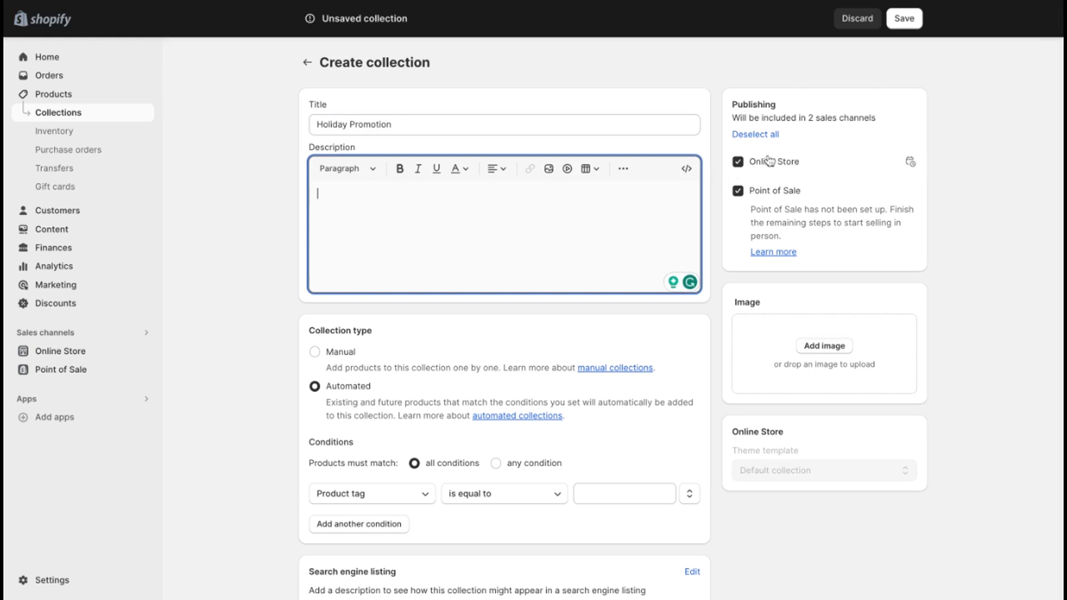
pyautogui.click(739, 191)
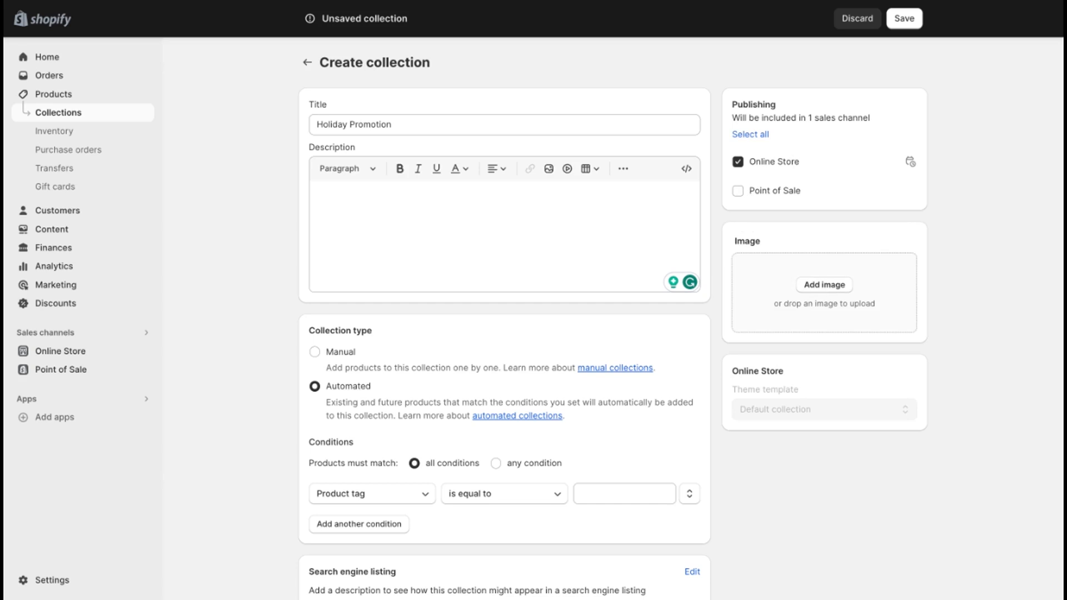
# Step: Switch the collection type to Manual and back to Automated
pyautogui.scroll(-1, 819, 290)
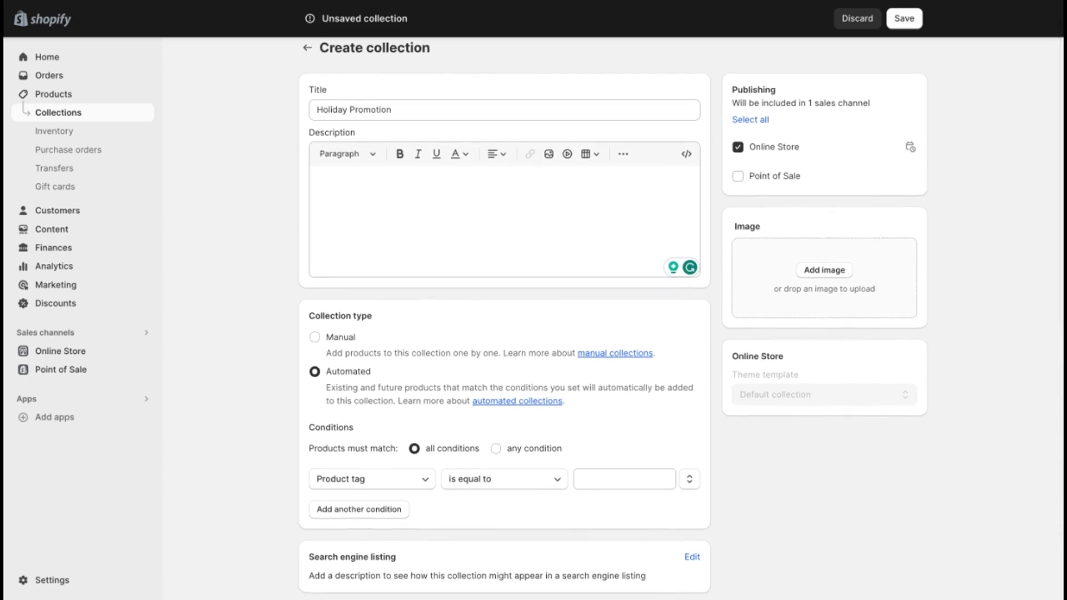
pyautogui.scroll(-2, 676, 333)
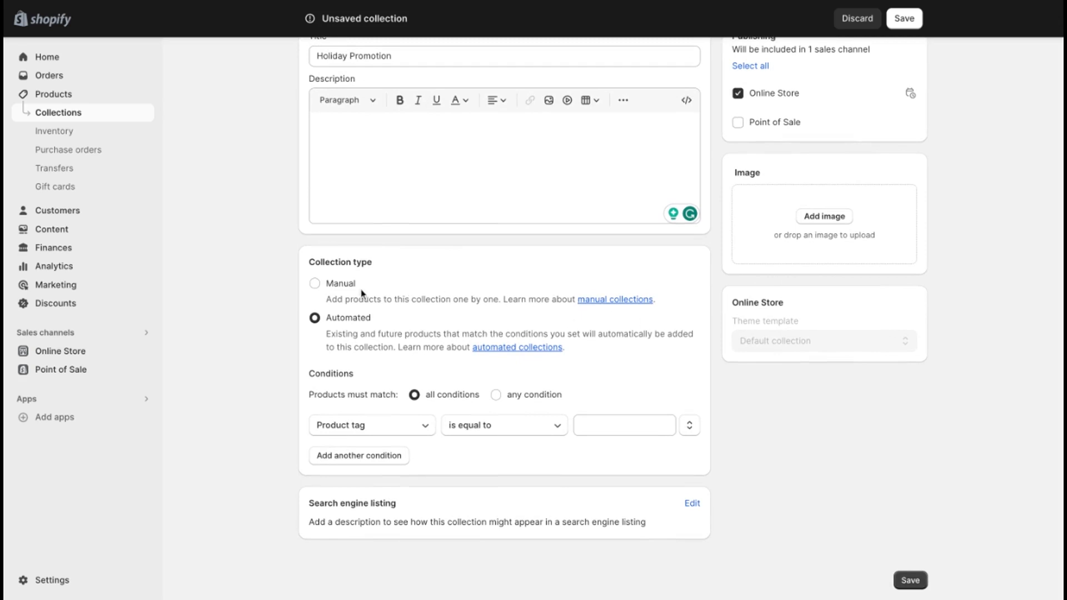
pyautogui.click(315, 284)
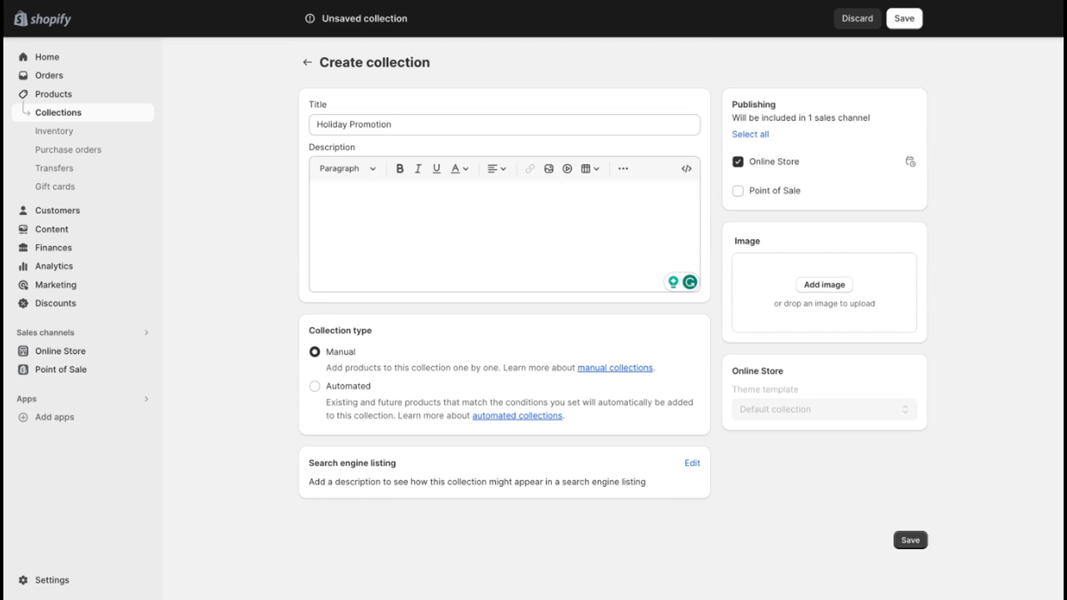
pyautogui.click(315, 386)
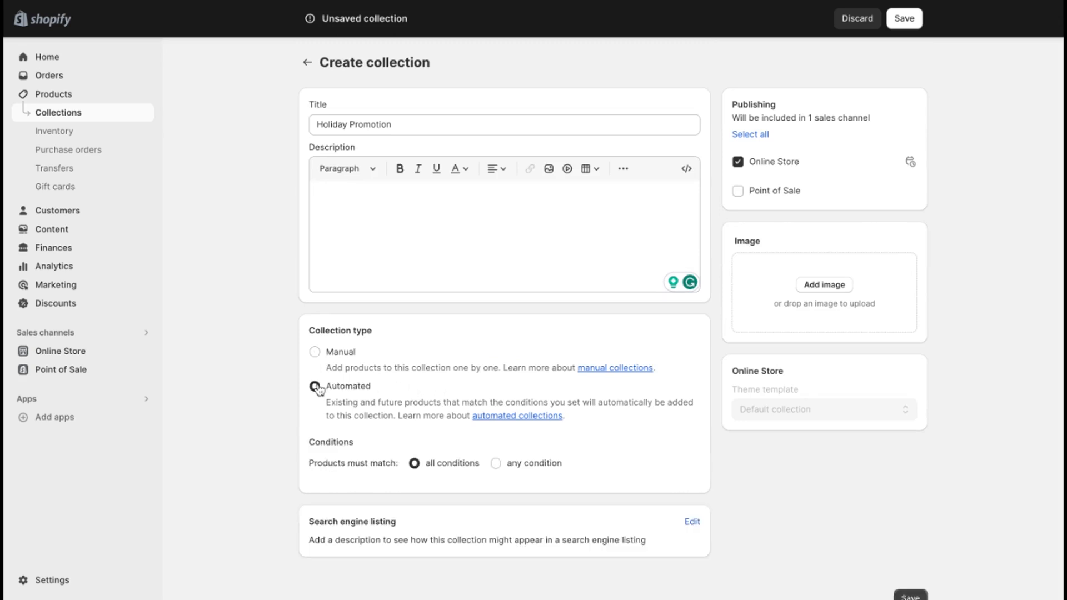
# Step: Set the collection to match any condition, with the first condition being product tag is equal to Holiday
pyautogui.scroll(-1, 425, 405)
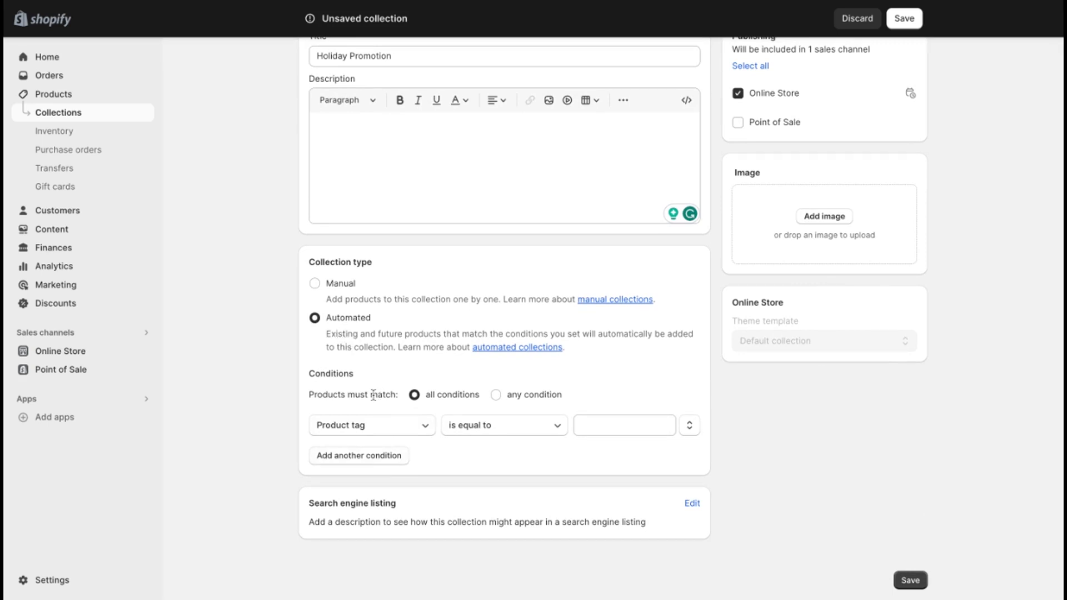
pyautogui.click(495, 395)
pyautogui.click(424, 428)
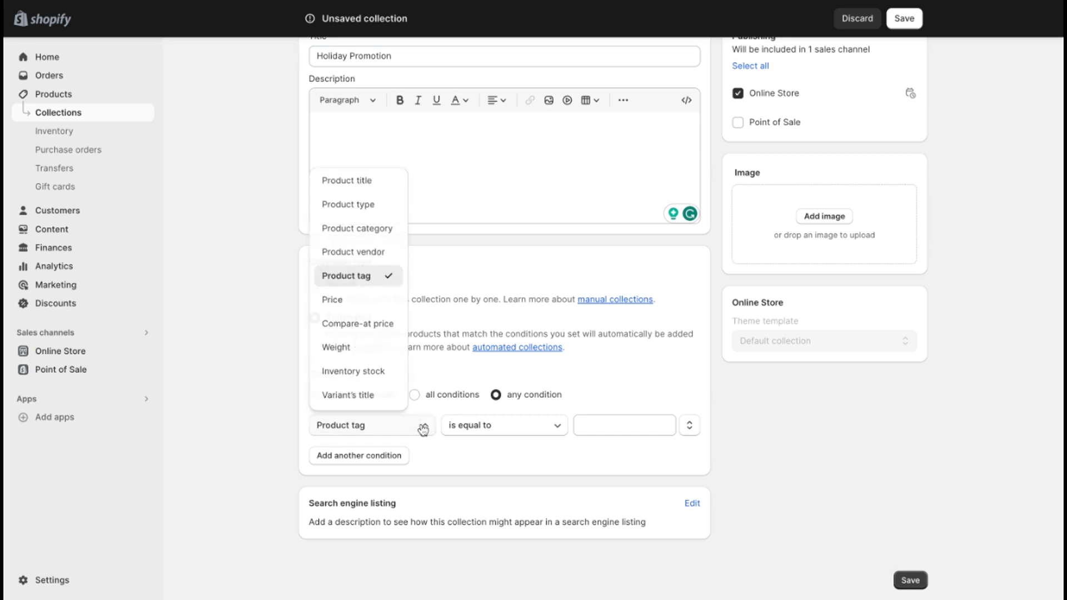
pyautogui.click(384, 283)
pyautogui.click(612, 425)
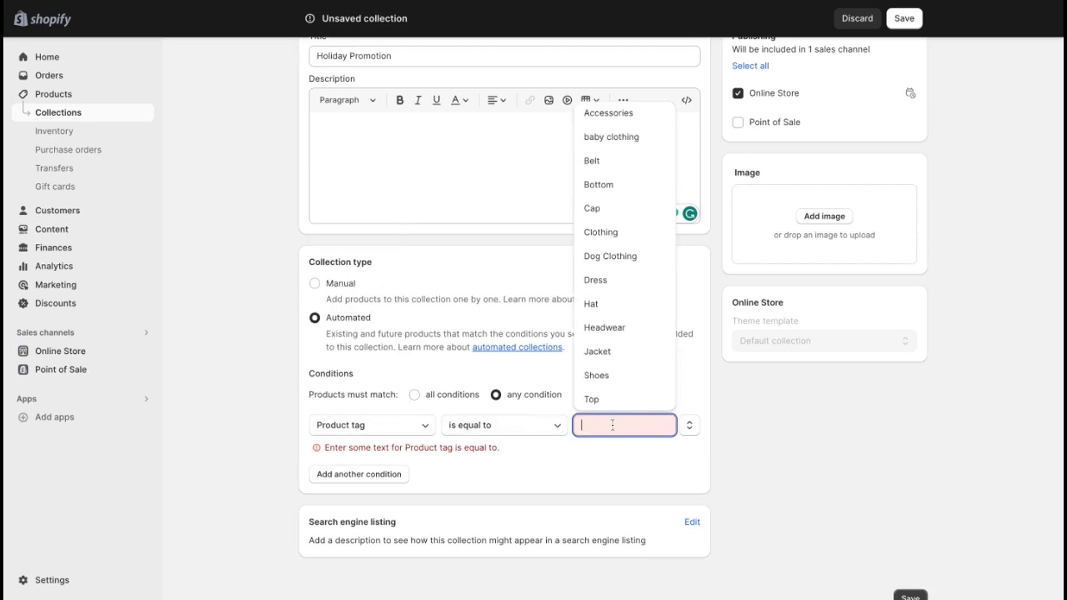
pyautogui.write('Holiday')
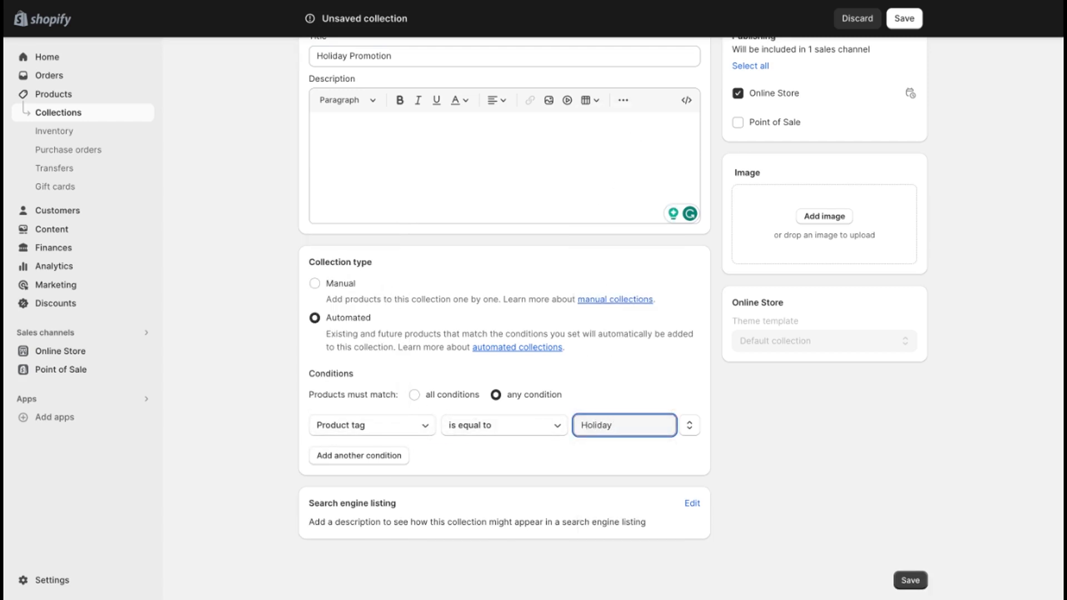
# Step: Add a second collection condition requiring the price to be greater than $50
pyautogui.click(399, 455)
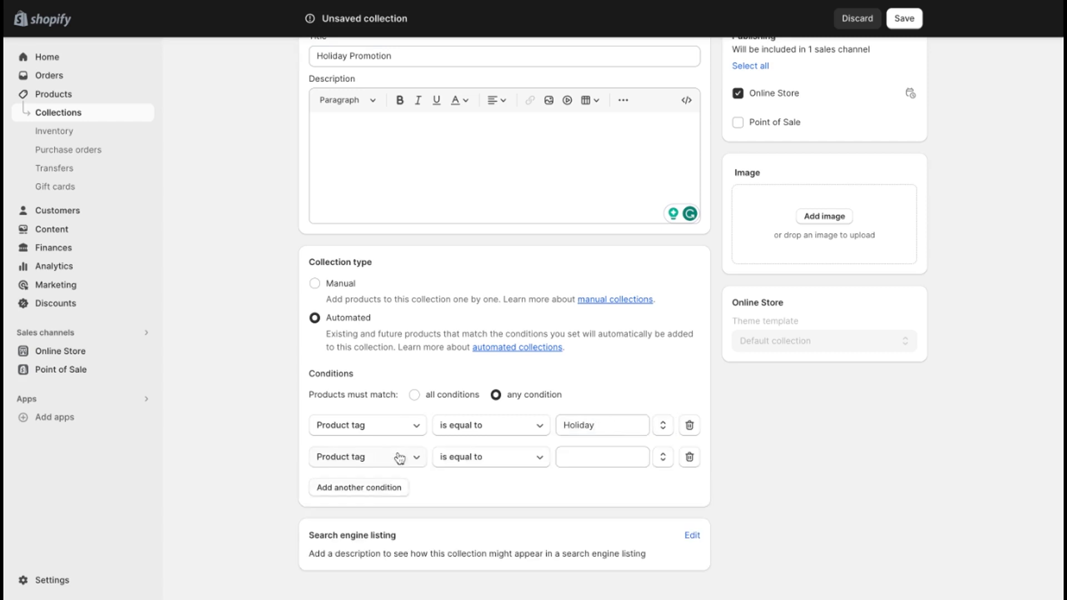
pyautogui.click(399, 456)
pyautogui.click(384, 334)
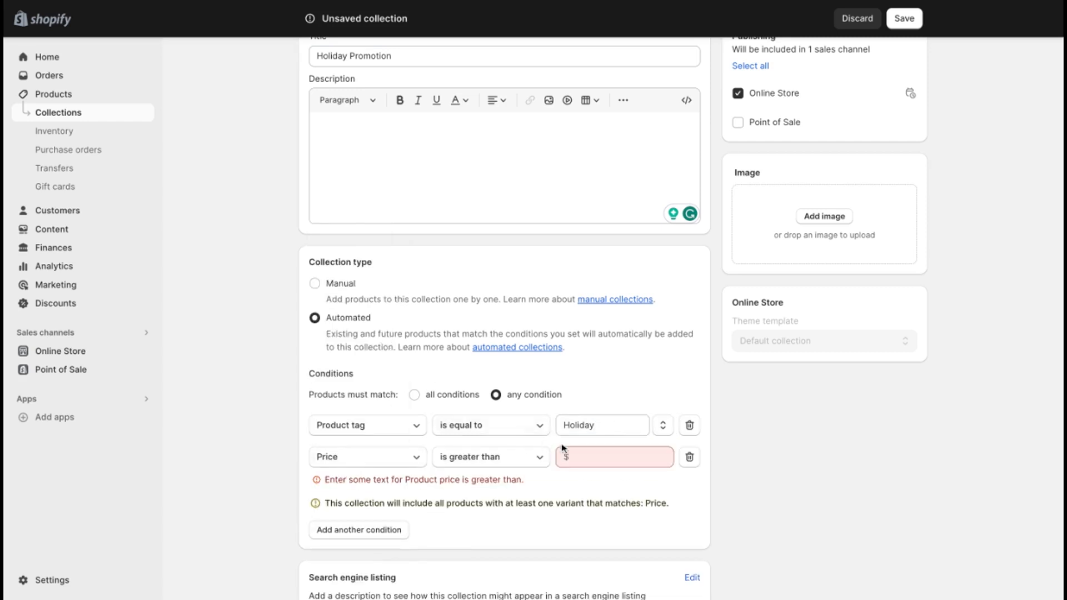
pyautogui.click(562, 450)
pyautogui.write('50')
pyautogui.click(791, 477)
# Step: Save the Holiday Promotion collection and review the products it includes
pyautogui.scroll(-1, 791, 478)
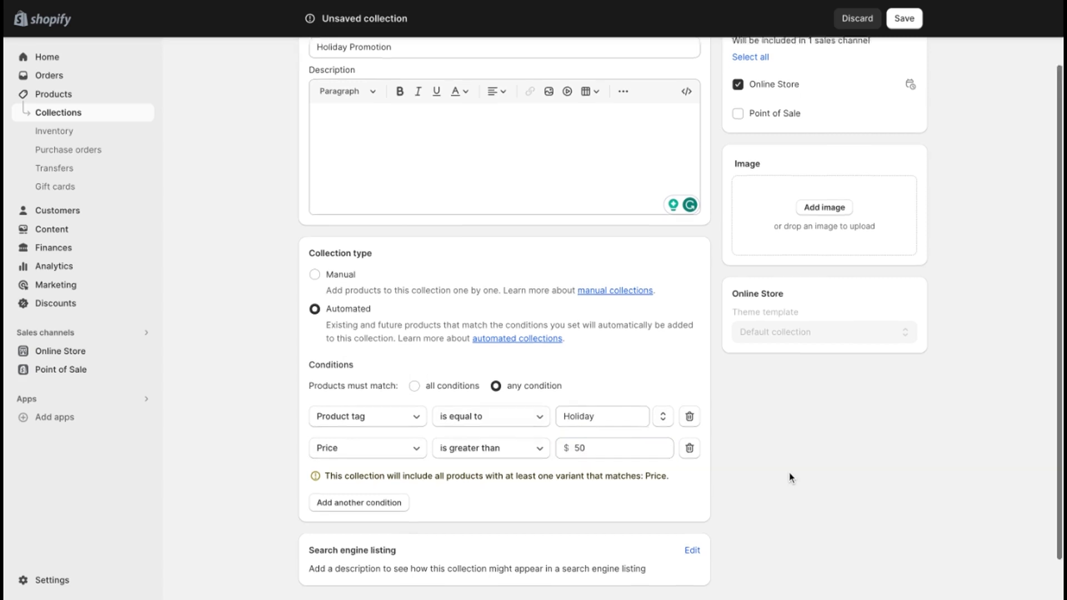
pyautogui.scroll(-1, 791, 477)
pyautogui.click(908, 580)
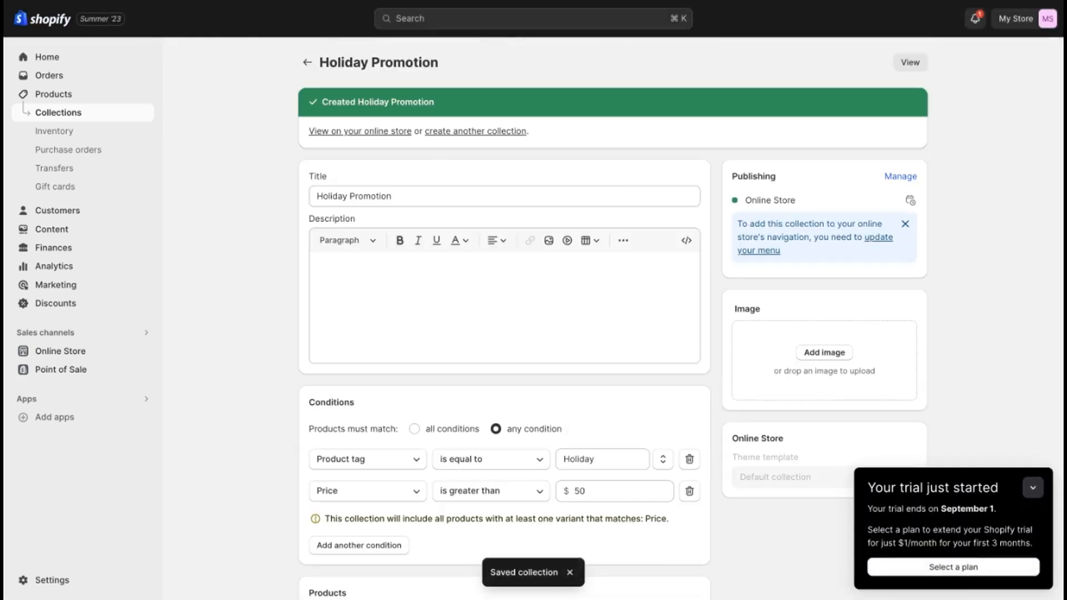
pyautogui.scroll(-8, 504, 317)
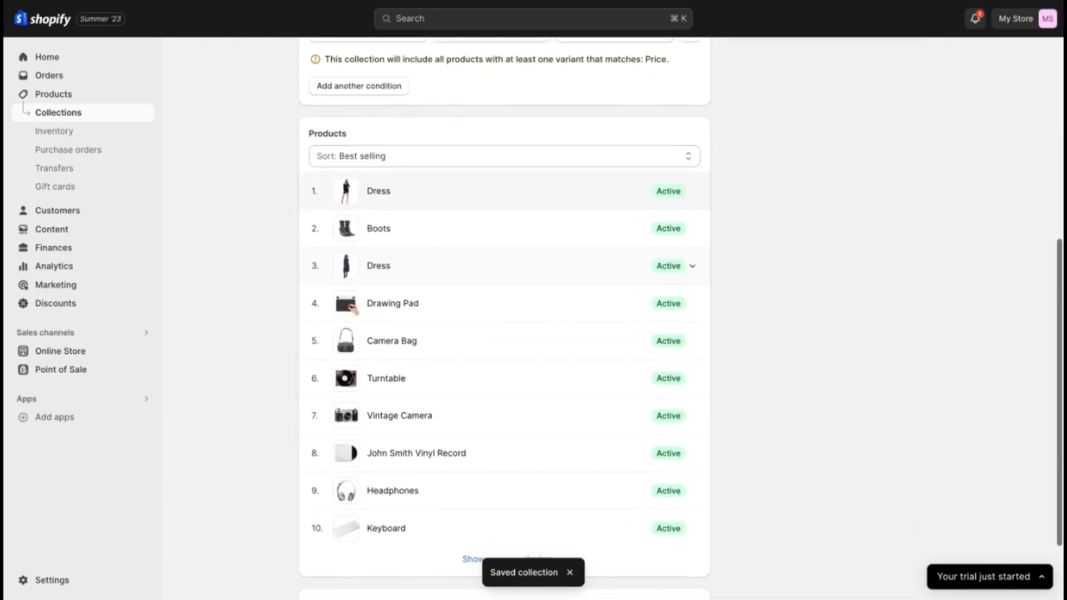
pyautogui.scroll(-2, 581, 521)
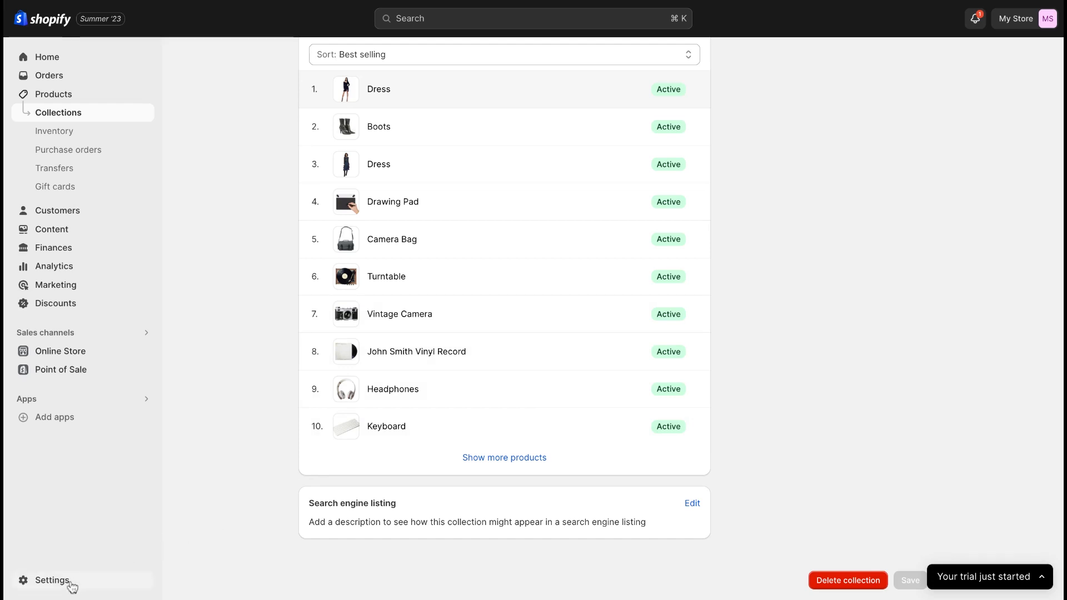
# Step: Open the store's Payments settings and look over the available payment options
pyautogui.click(71, 586)
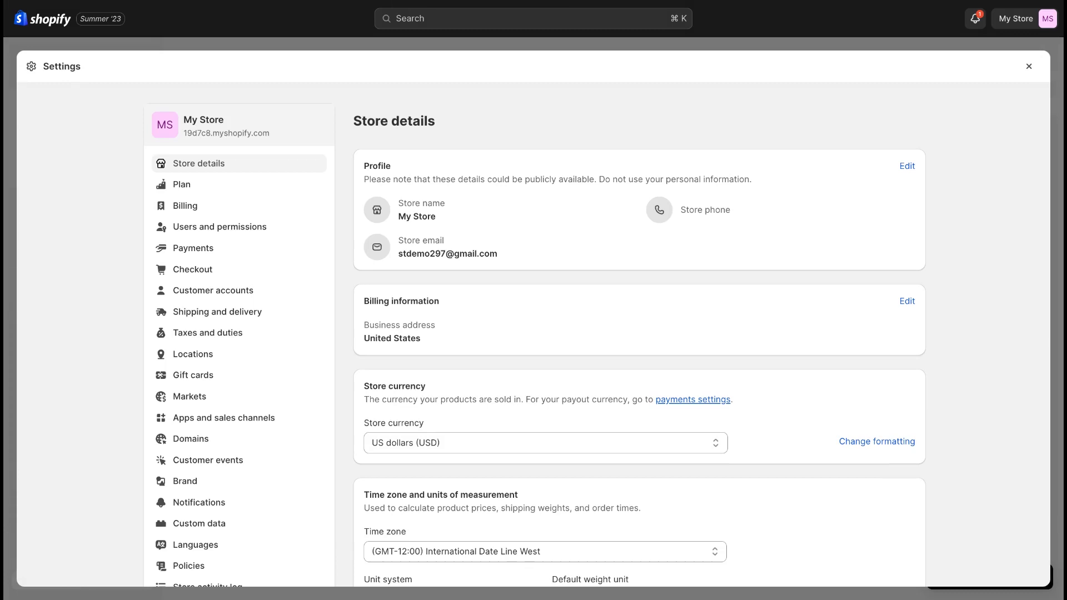
pyautogui.click(216, 250)
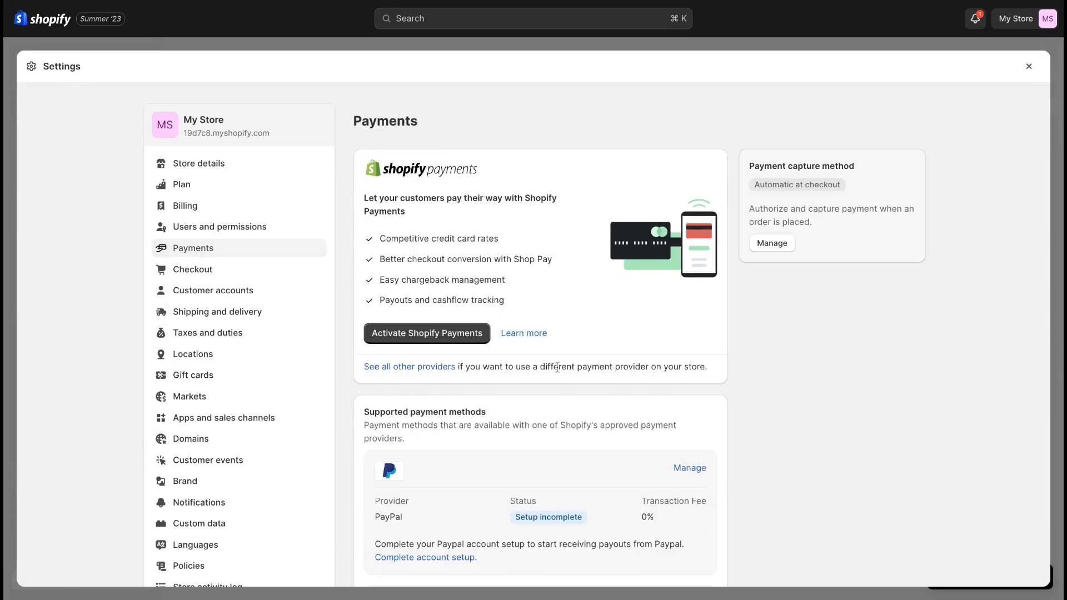
pyautogui.scroll(-3, 557, 366)
pyautogui.scroll(3, 558, 366)
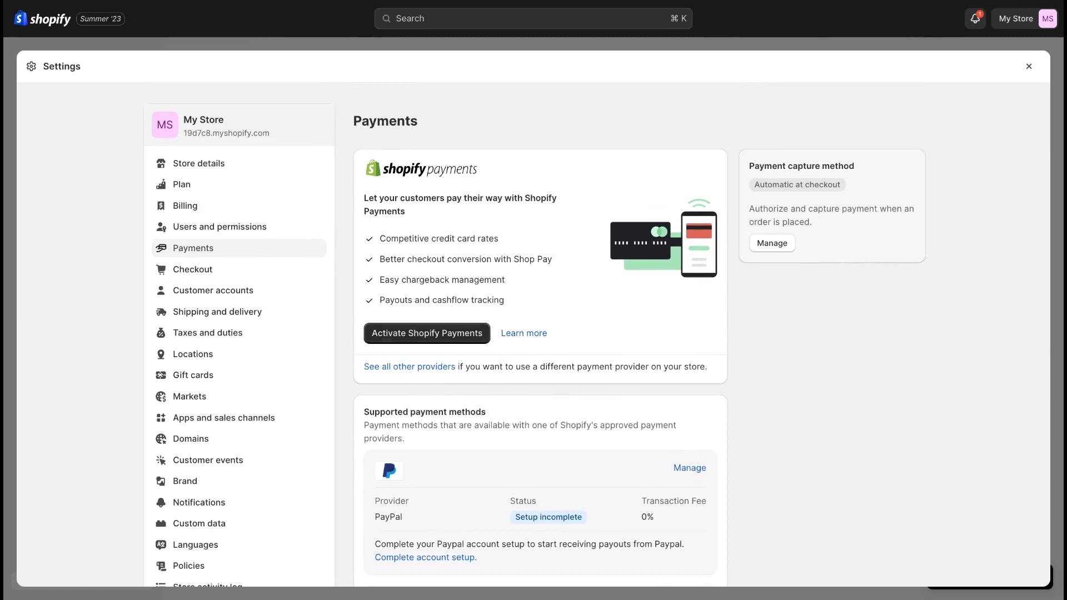
# Step: Browse the list of third-party payment providers, then return to the Payments settings
pyautogui.click(434, 370)
pyautogui.scroll(-5, 492, 355)
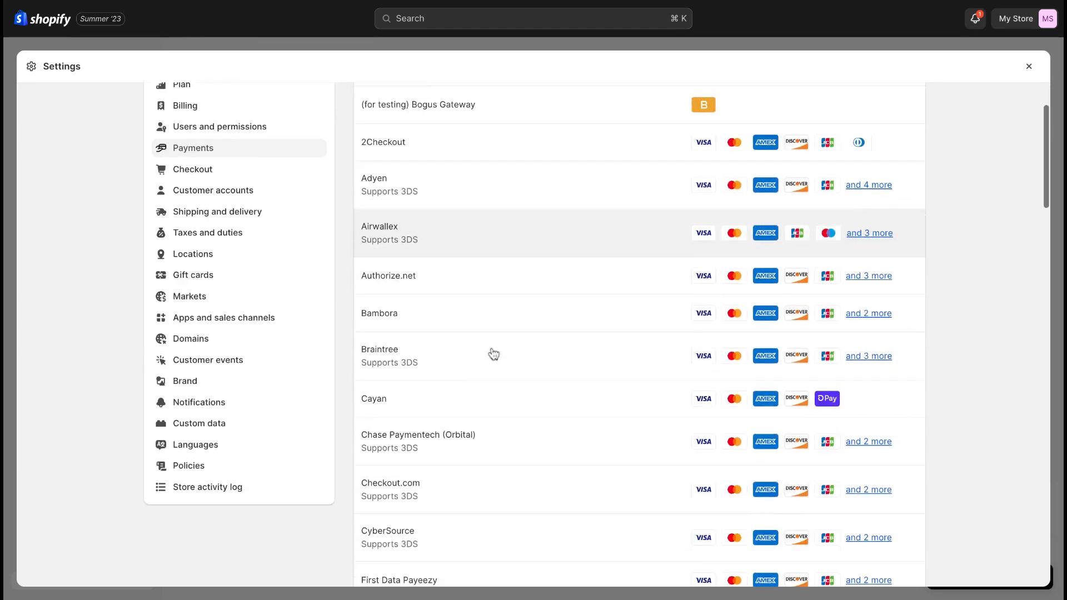
pyautogui.scroll(-20, 493, 354)
pyautogui.scroll(20, 853, 180)
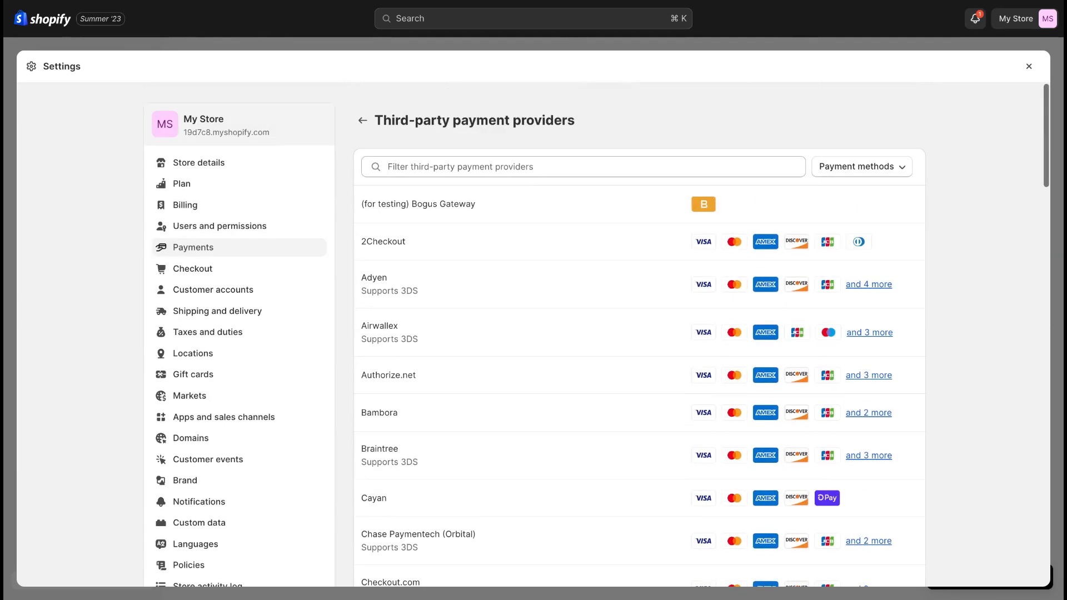
pyautogui.click(865, 177)
pyautogui.click(863, 175)
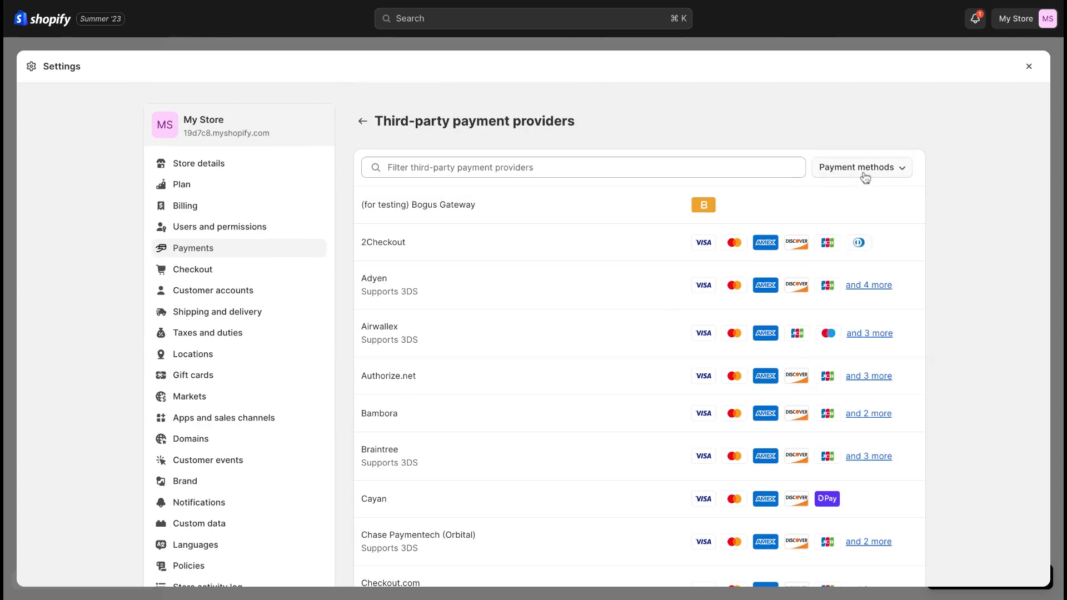
pyautogui.click(362, 122)
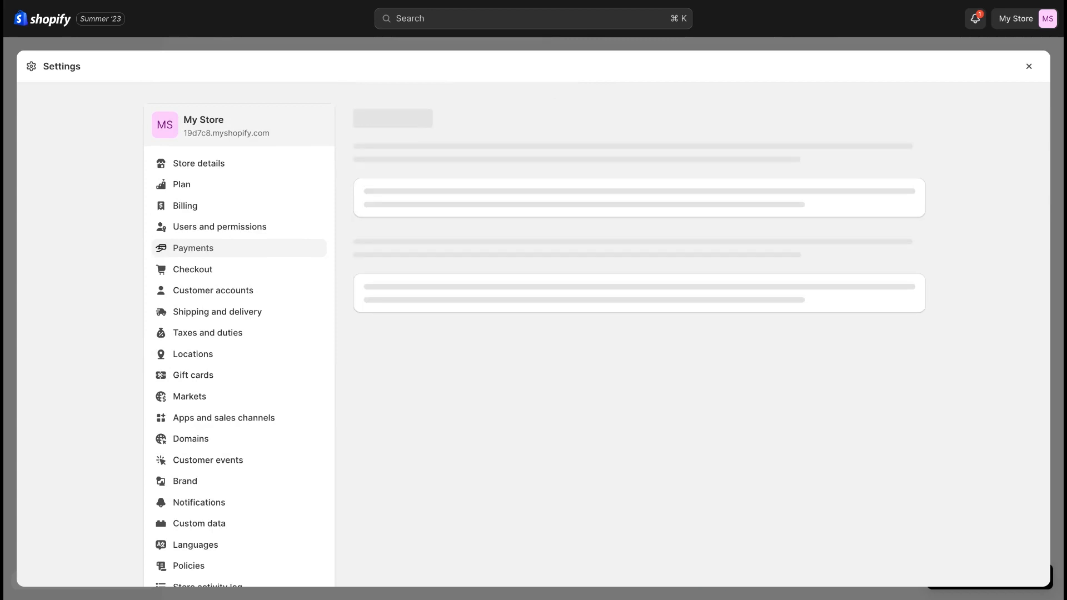
# Step: Examine the options for adding payment methods, including the search by provider, and return to the Payments settings
pyautogui.scroll(-4, 478, 345)
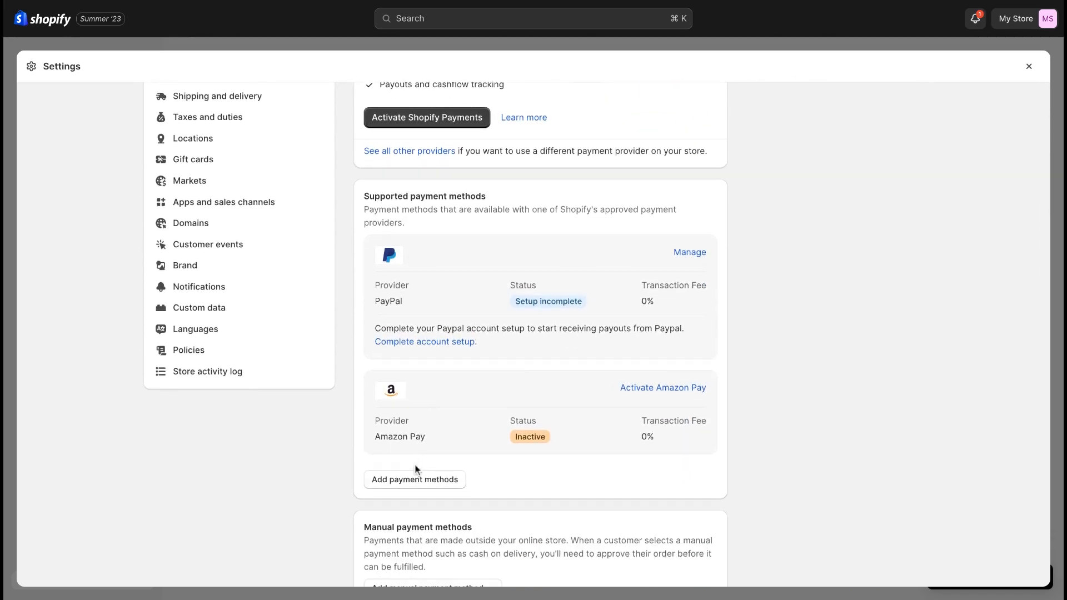
pyautogui.click(419, 481)
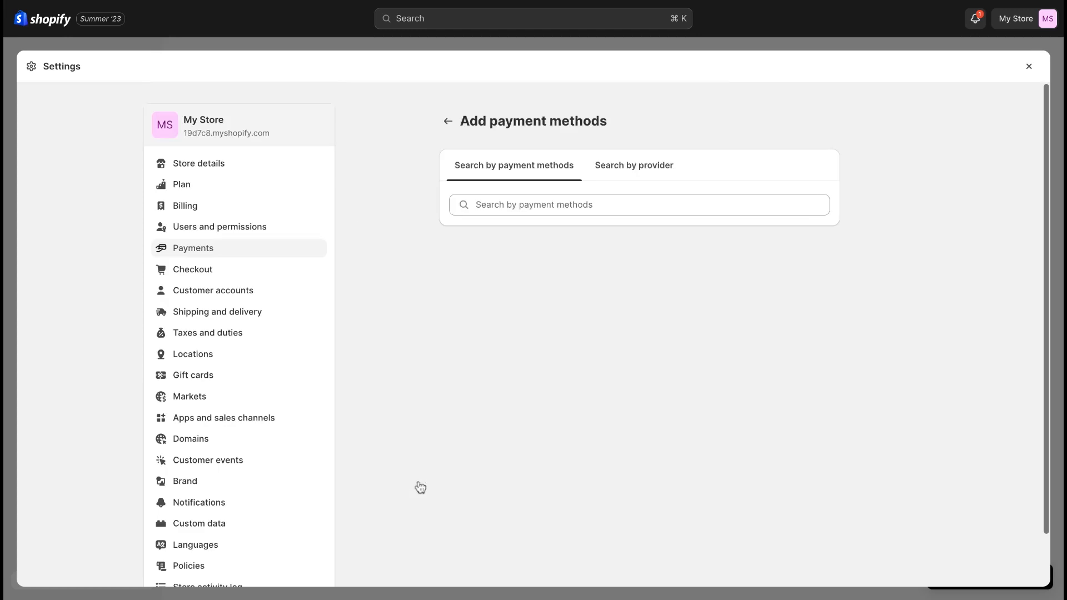
pyautogui.click(628, 170)
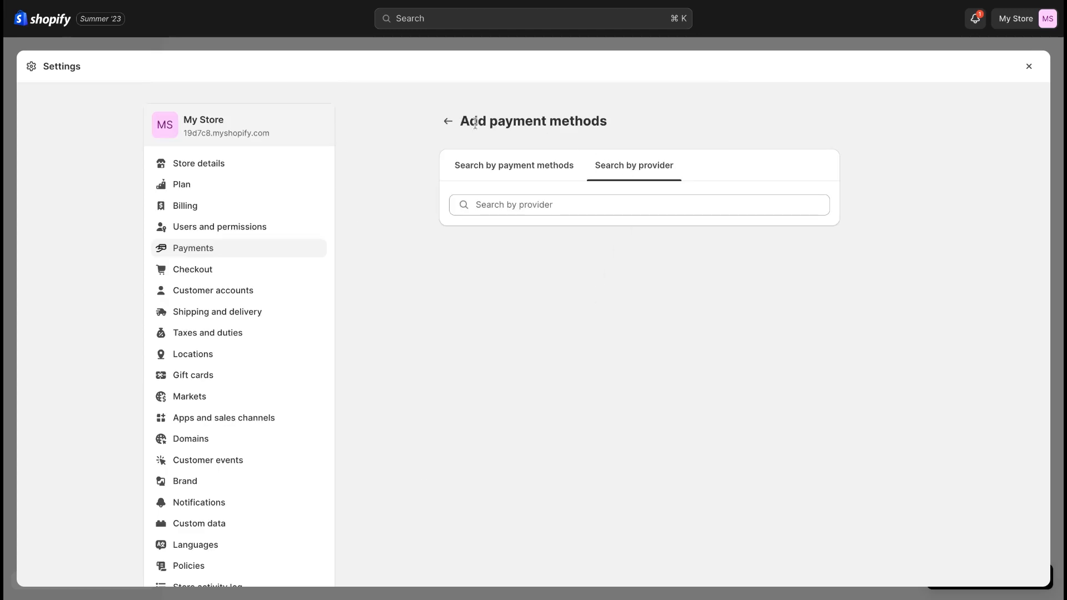
pyautogui.click(448, 121)
# Step: View the manual payment method choices and the custom payment method form, then close the form without activating it
pyautogui.scroll(-6, 495, 422)
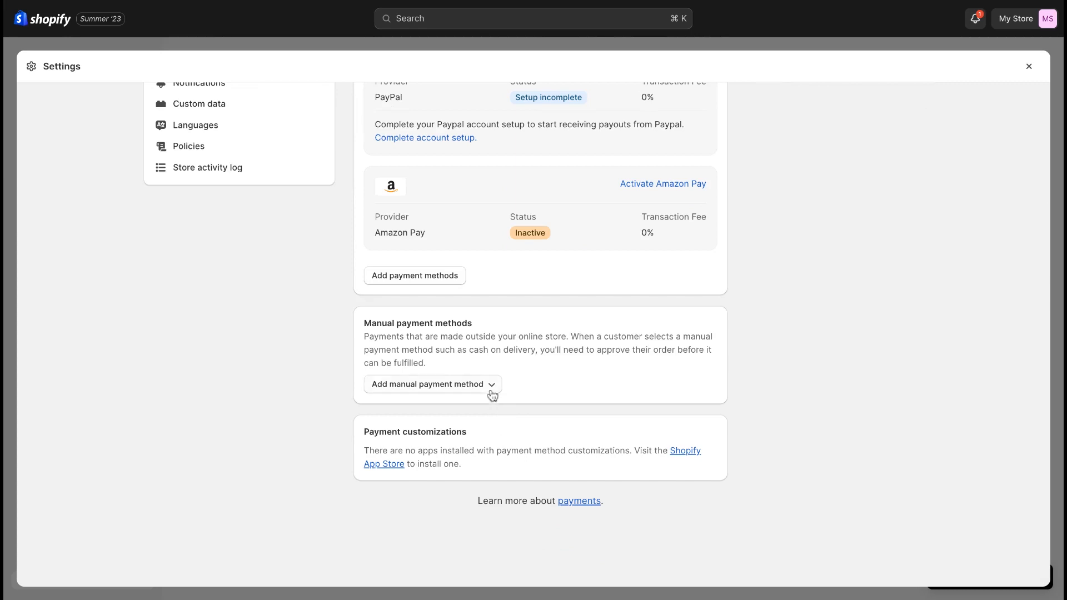
pyautogui.click(491, 392)
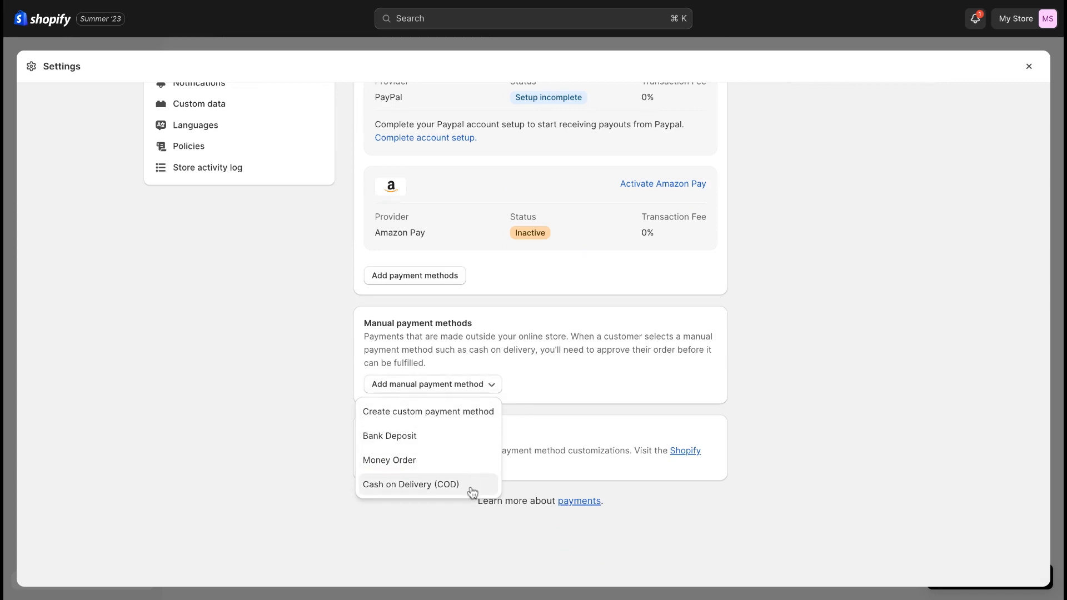
pyautogui.click(477, 414)
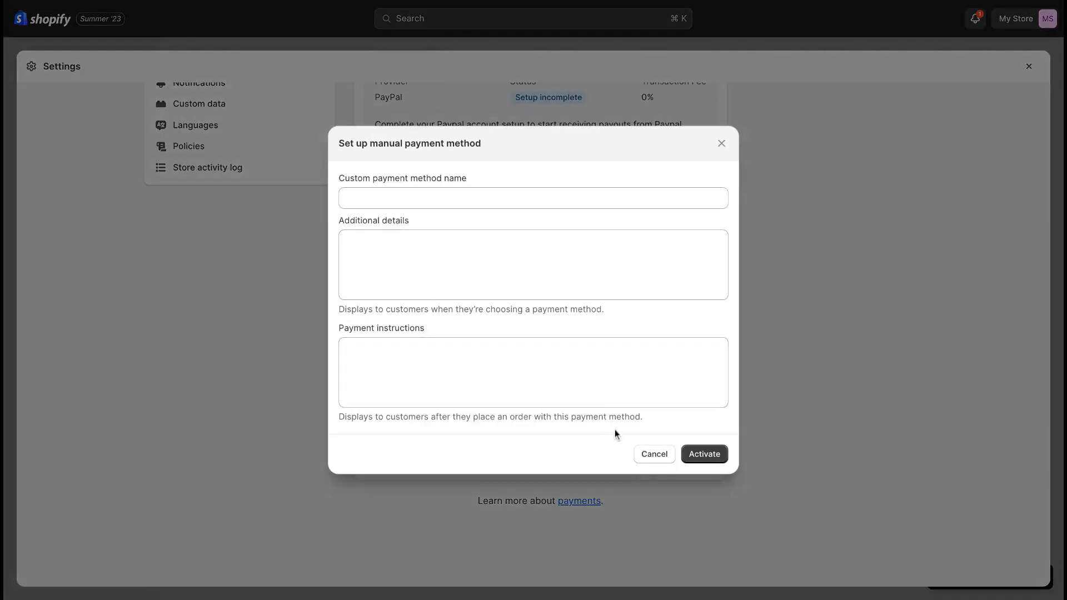
pyautogui.click(644, 456)
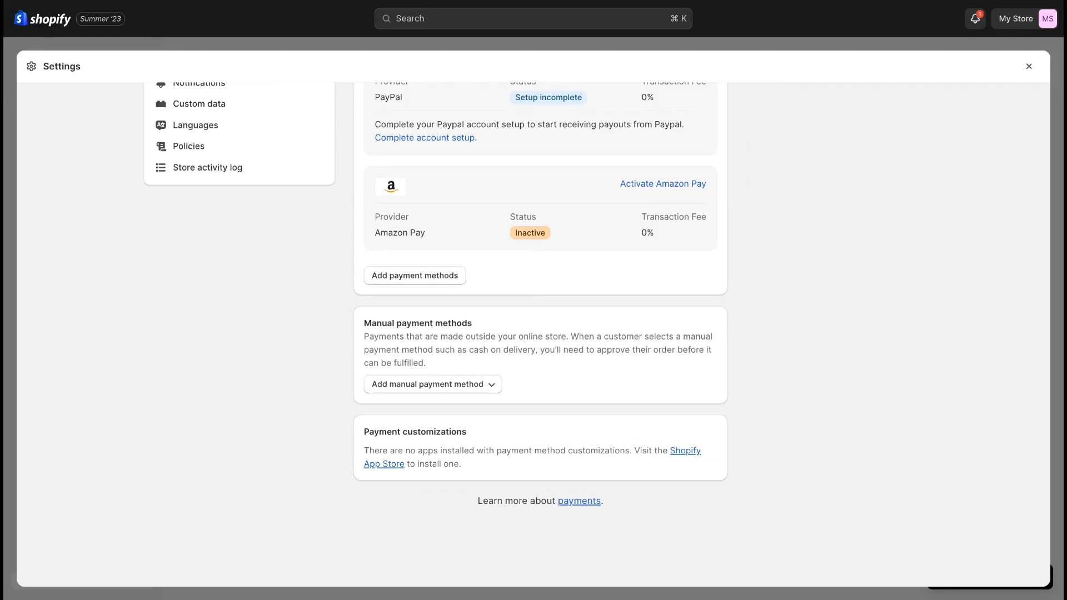
pyautogui.scroll(8, 540, 333)
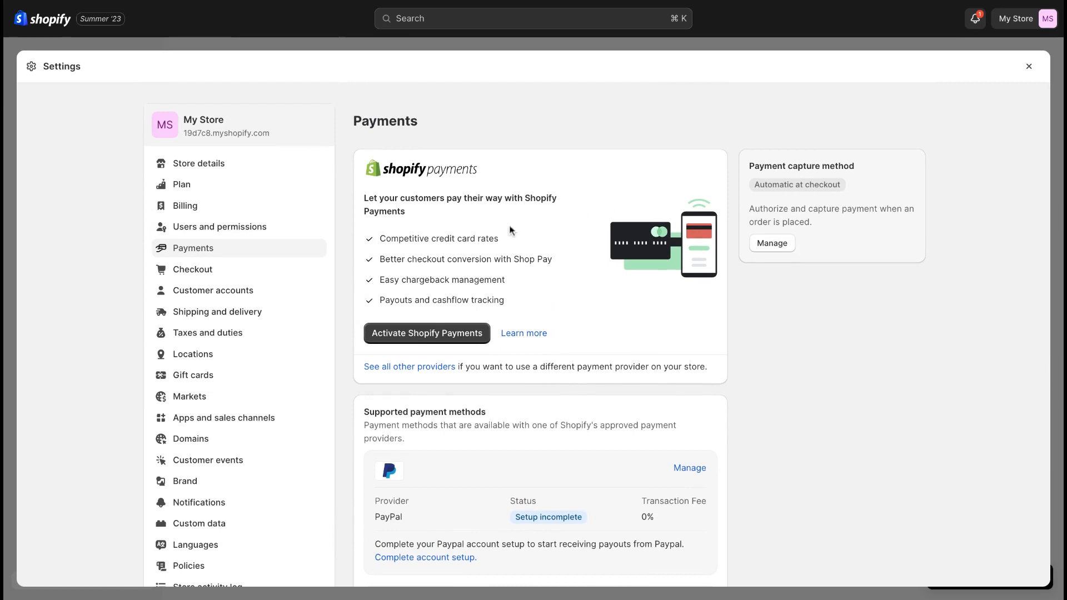
# Step: Review the General shipping profile's products, zones and rates in the Shipping and delivery settings, then leave the profile
pyautogui.click(283, 317)
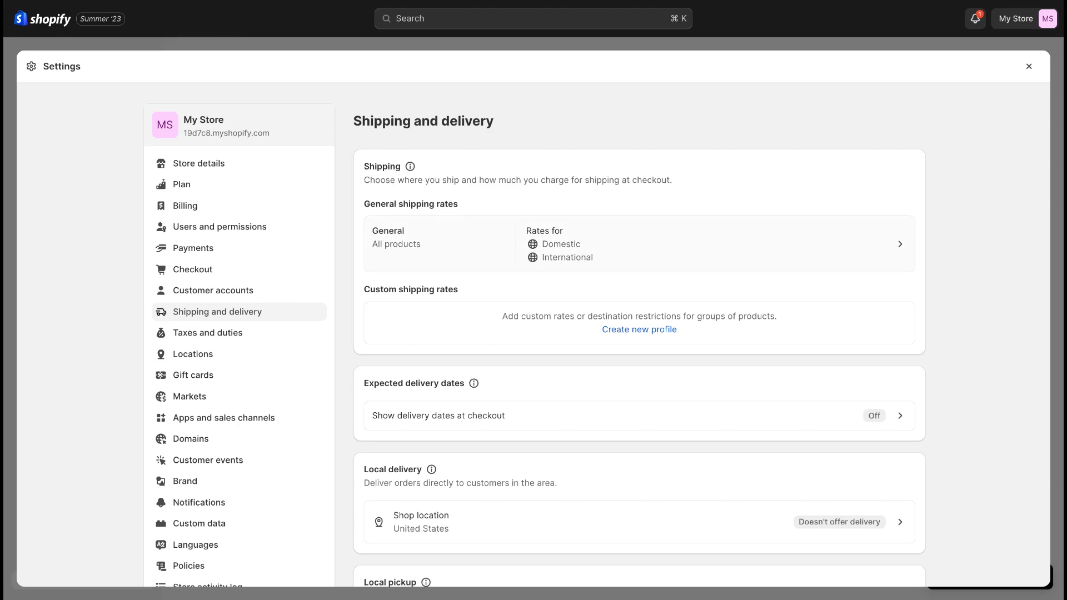
pyautogui.click(639, 244)
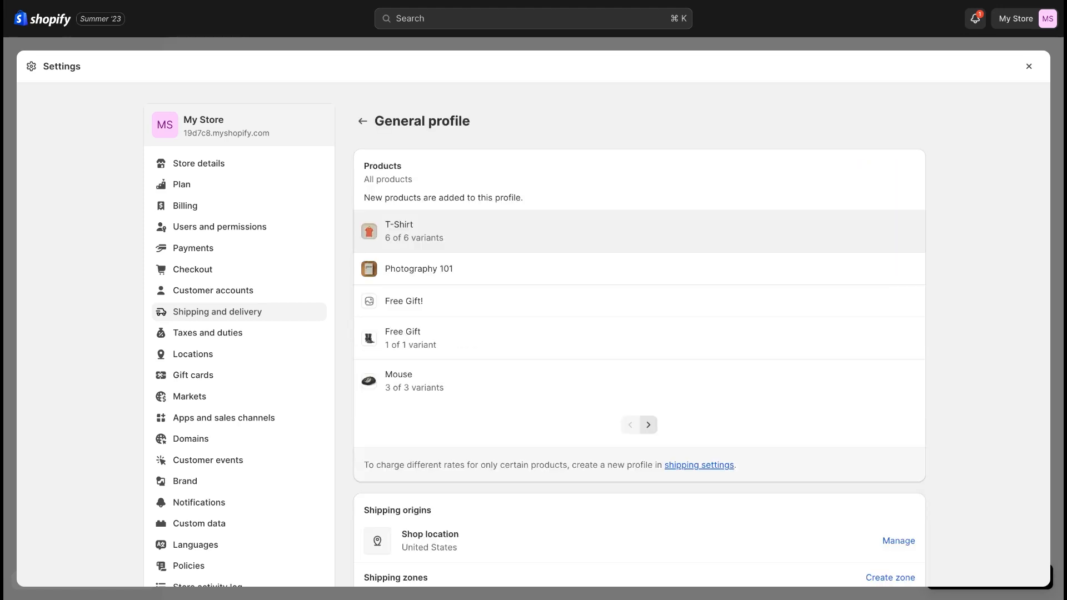
pyautogui.scroll(-4, 599, 408)
pyautogui.scroll(-10, 602, 408)
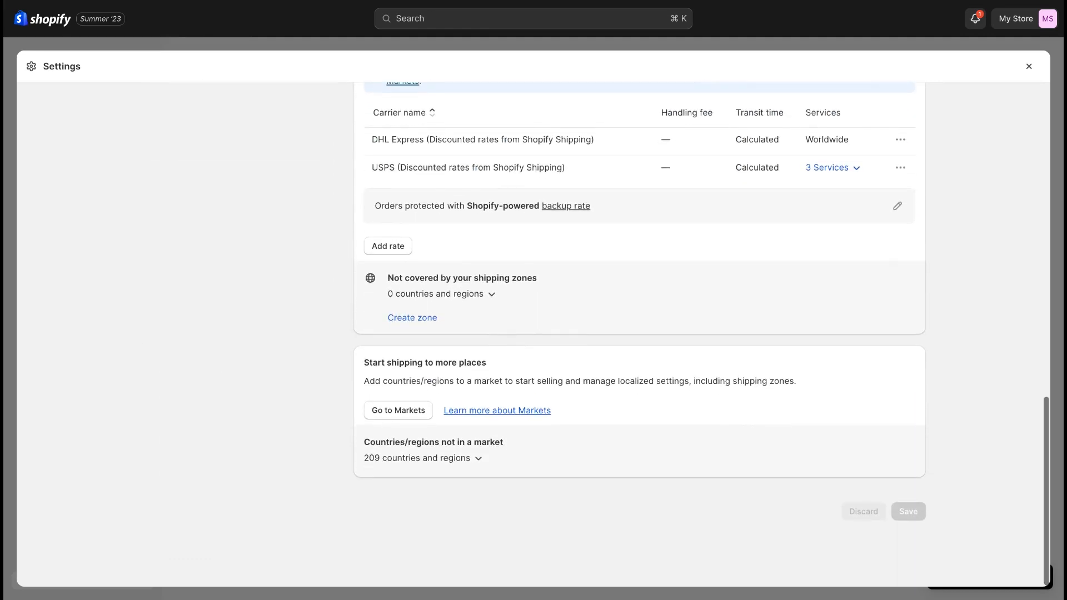
pyautogui.scroll(15, 409, 262)
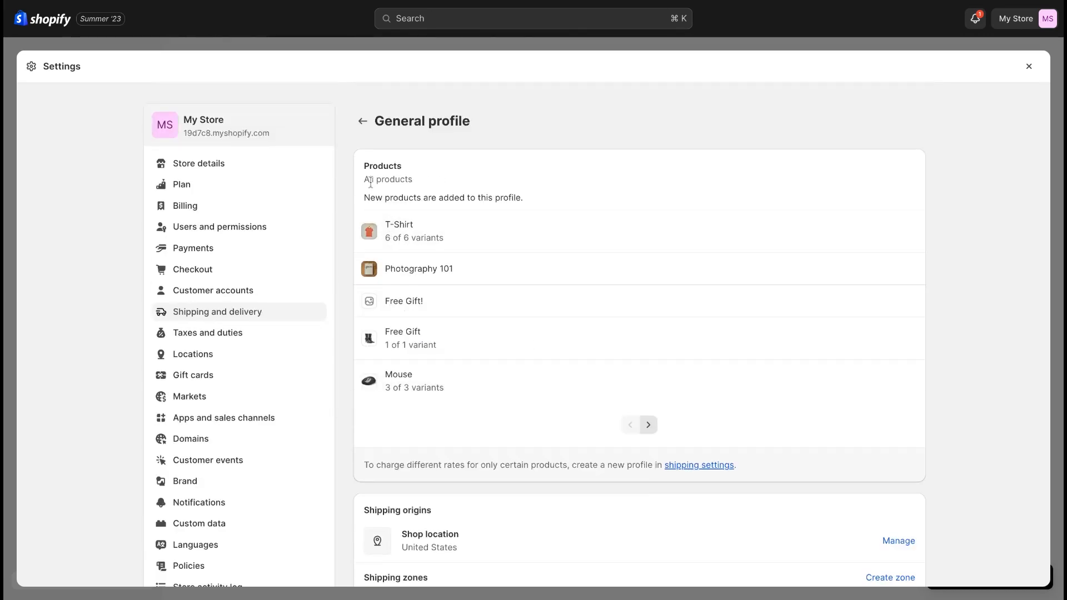
pyautogui.click(363, 121)
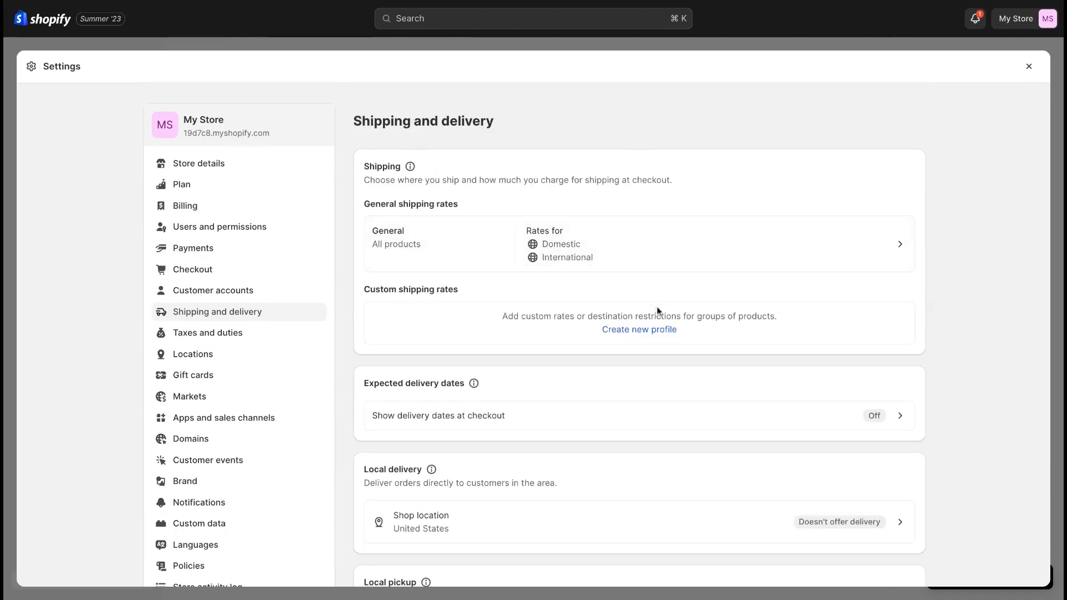
# Step: Start a new custom shipping profile named Shirts Only
pyautogui.click(664, 338)
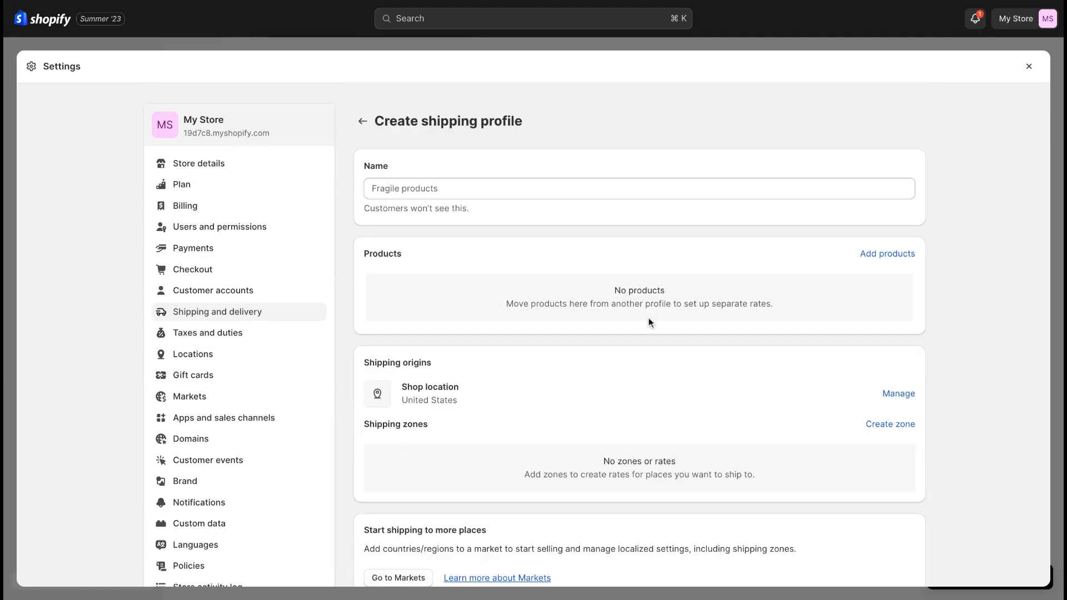
pyautogui.click(520, 191)
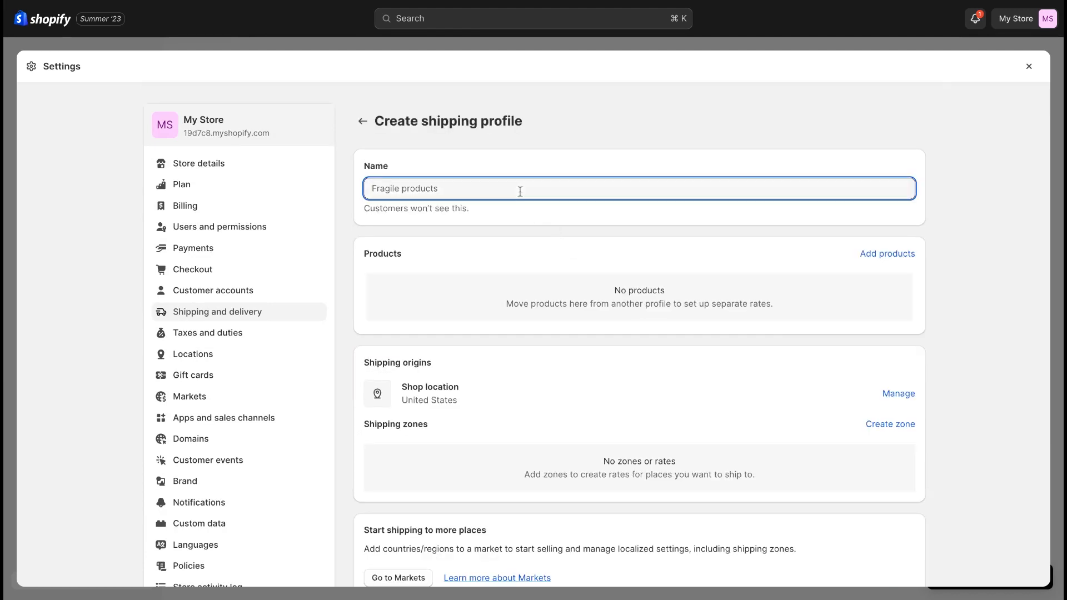
pyautogui.write('Shirt')
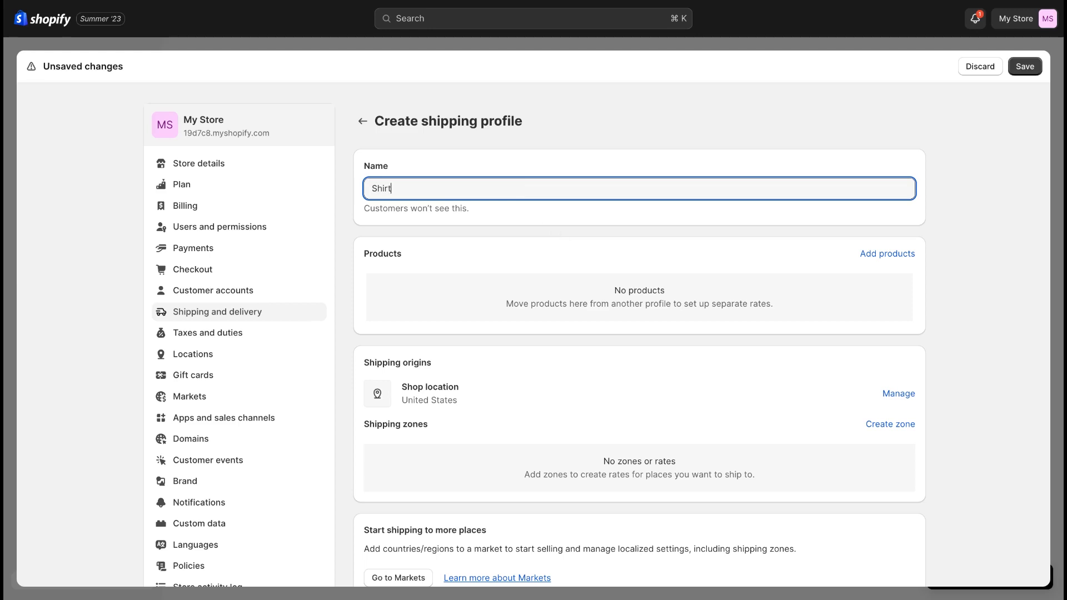
pyautogui.write('s Only')
# Step: Search the products for shirt and add the T-Shirt with all its variants to the shipping profile
pyautogui.click(907, 260)
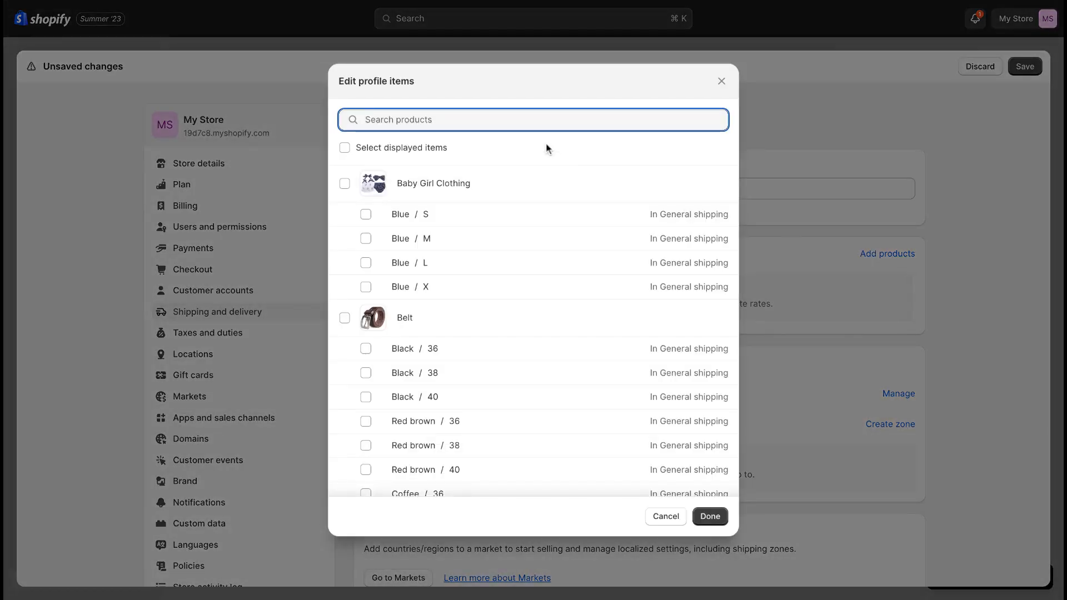
pyautogui.write('shirt')
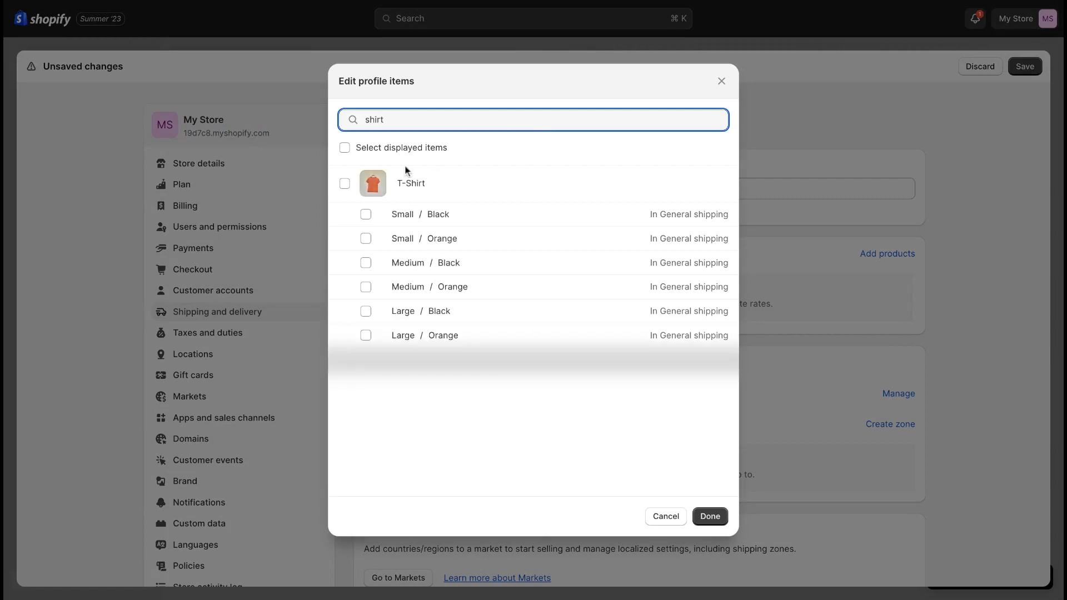
pyautogui.click(344, 184)
pyautogui.click(711, 518)
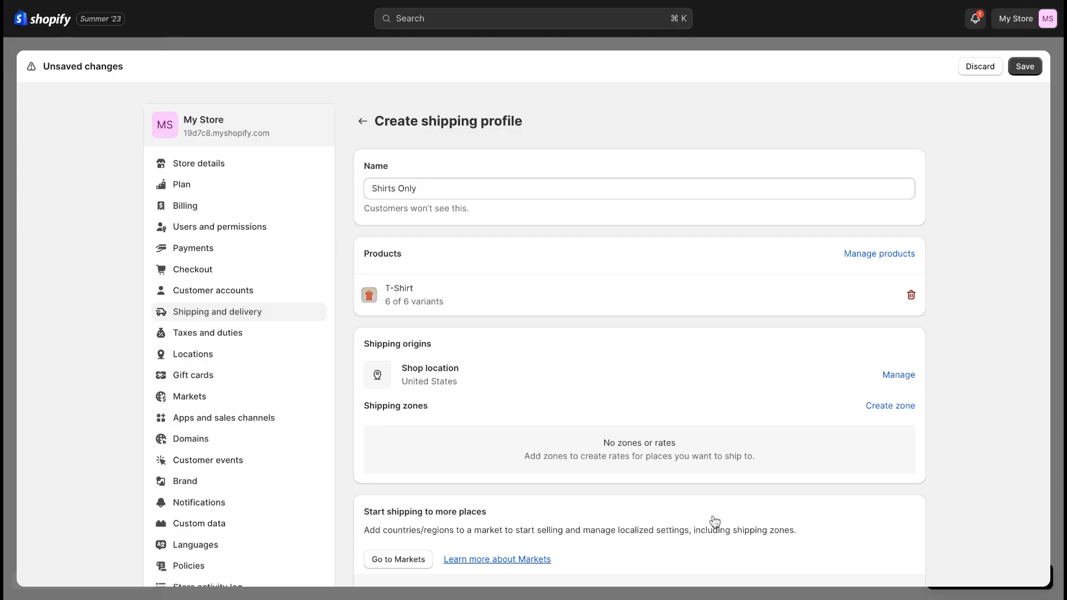
# Step: Start a new shipping zone named US and UK in the Shirts Only profile
pyautogui.scroll(-3, 668, 399)
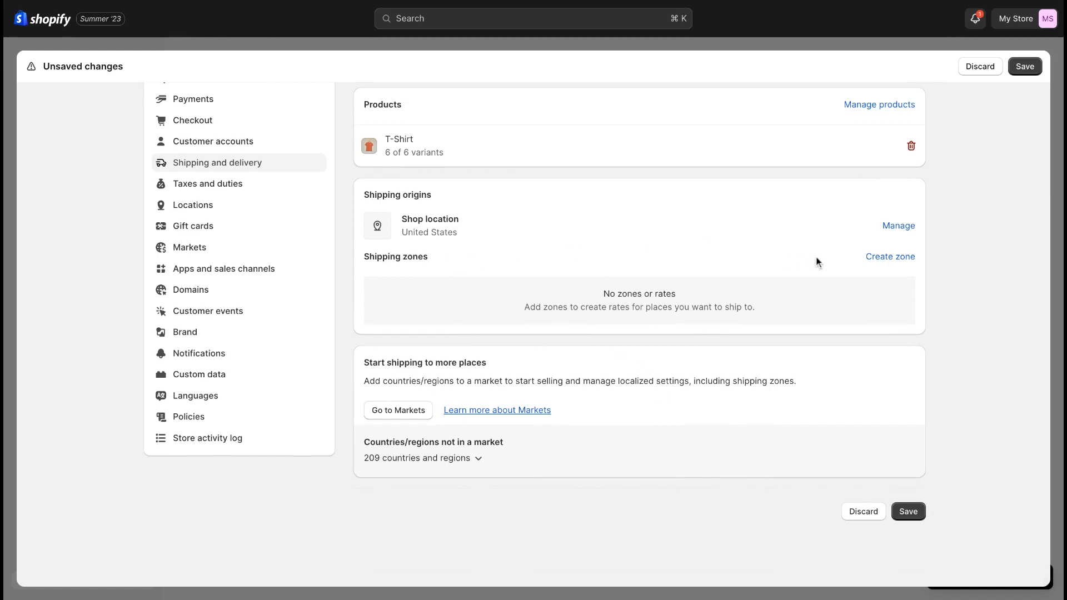
pyautogui.click(878, 257)
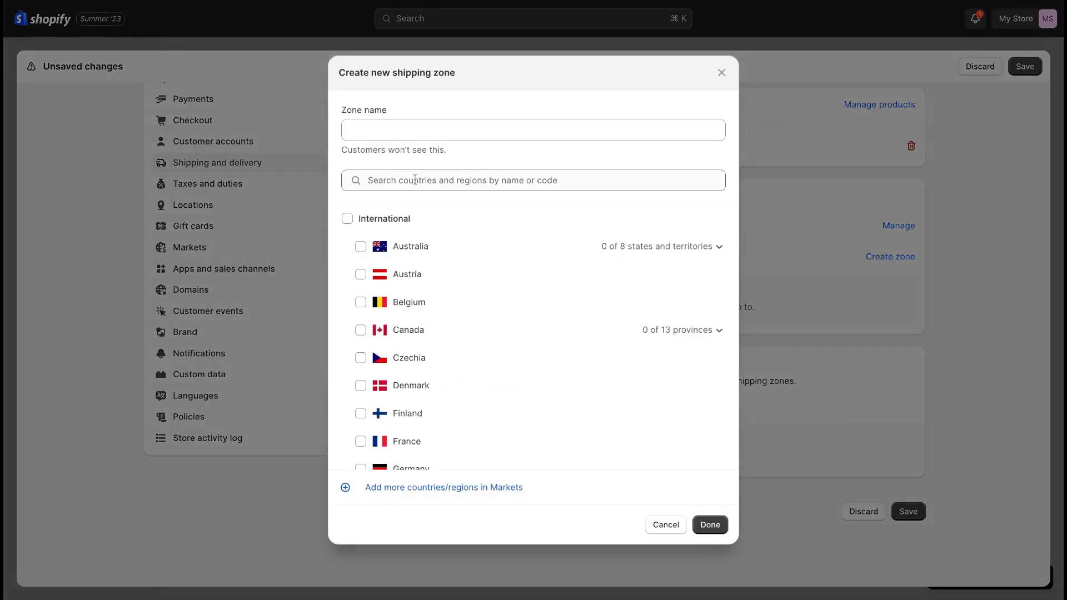
pyautogui.click(396, 133)
pyautogui.write('US')
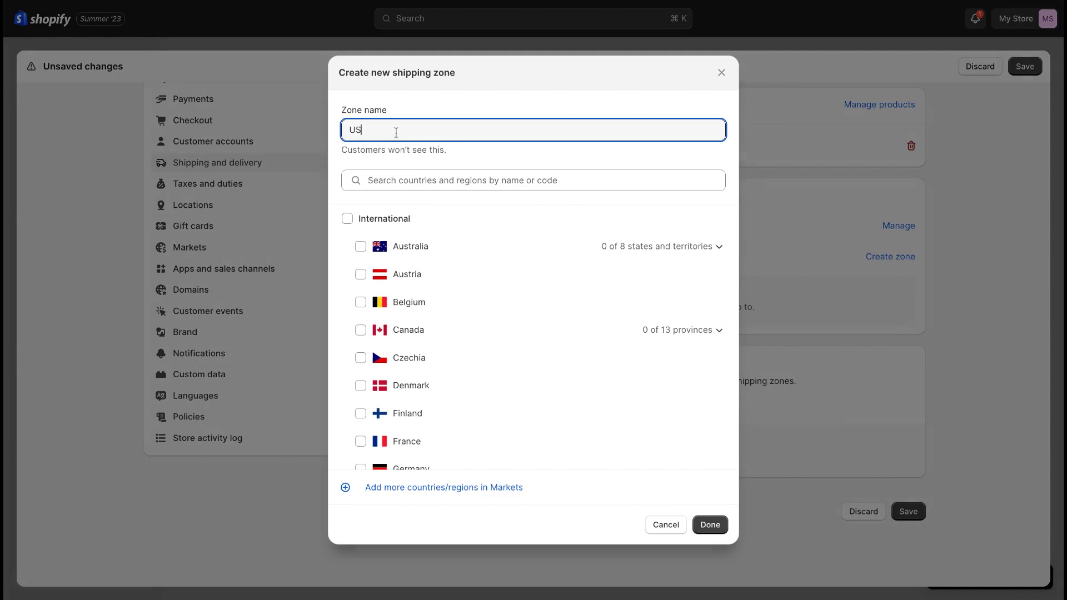
pyautogui.write(' and UK')
# Step: Include the United Kingdom and the United States with all their regions and states in the zone, then confirm the zone
pyautogui.scroll(-10, 478, 331)
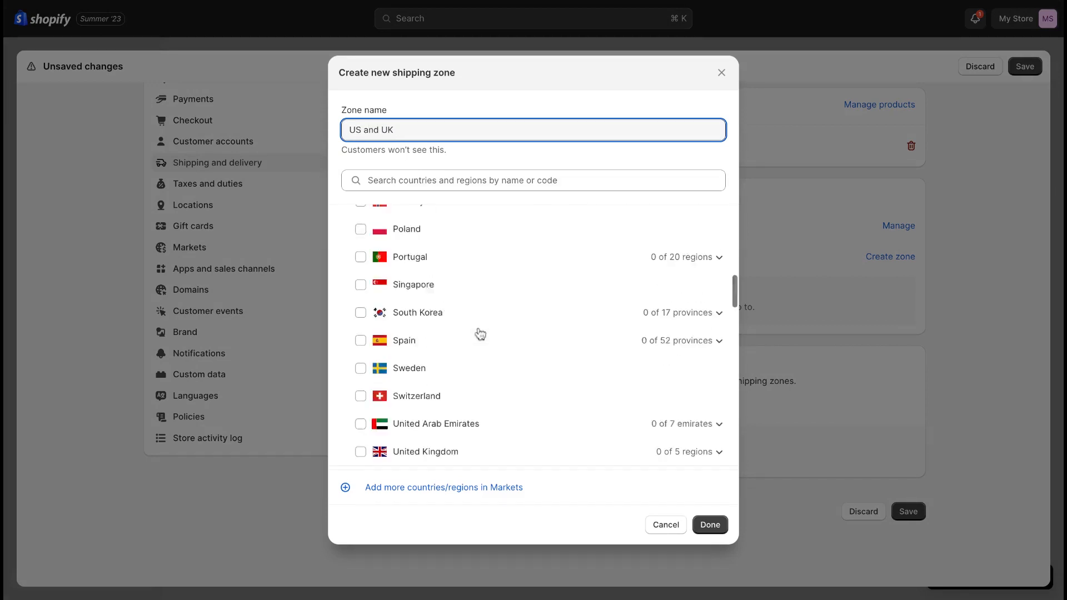
pyautogui.click(360, 400)
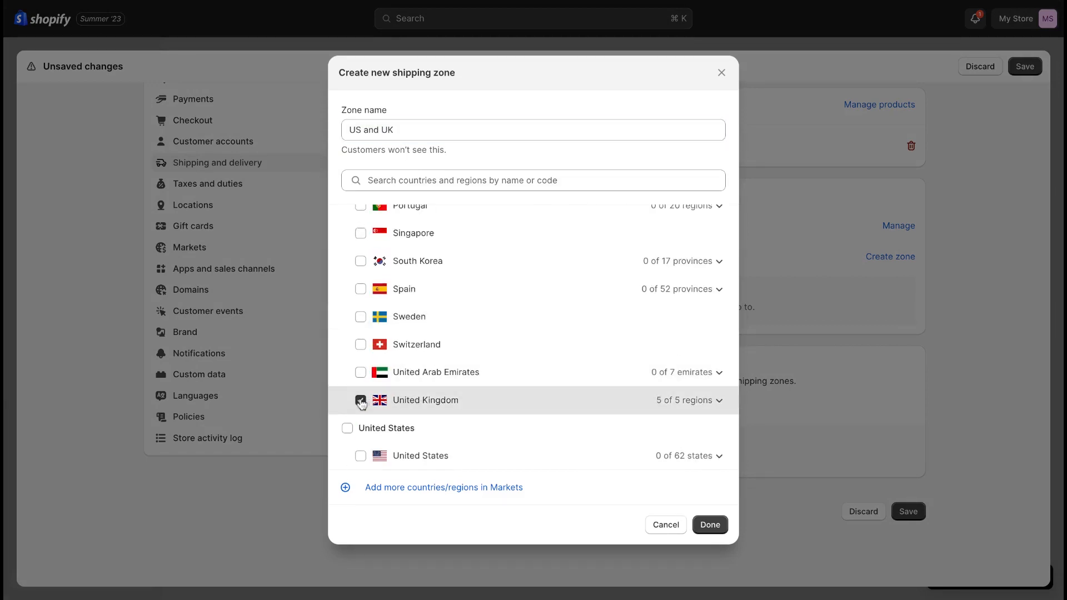
pyautogui.click(348, 427)
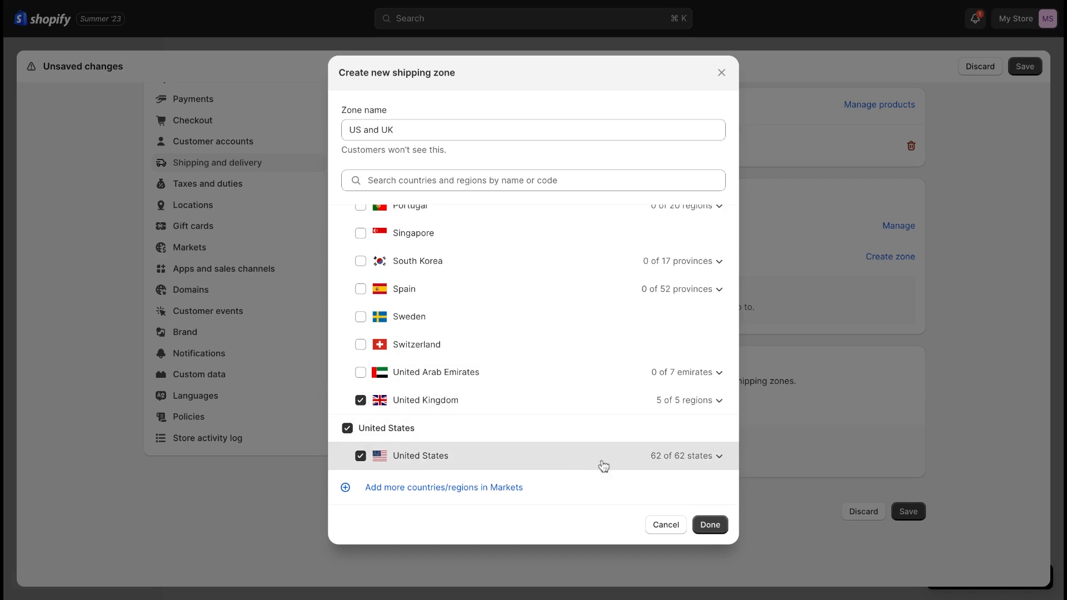
pyautogui.click(719, 455)
pyautogui.scroll(-8, 718, 460)
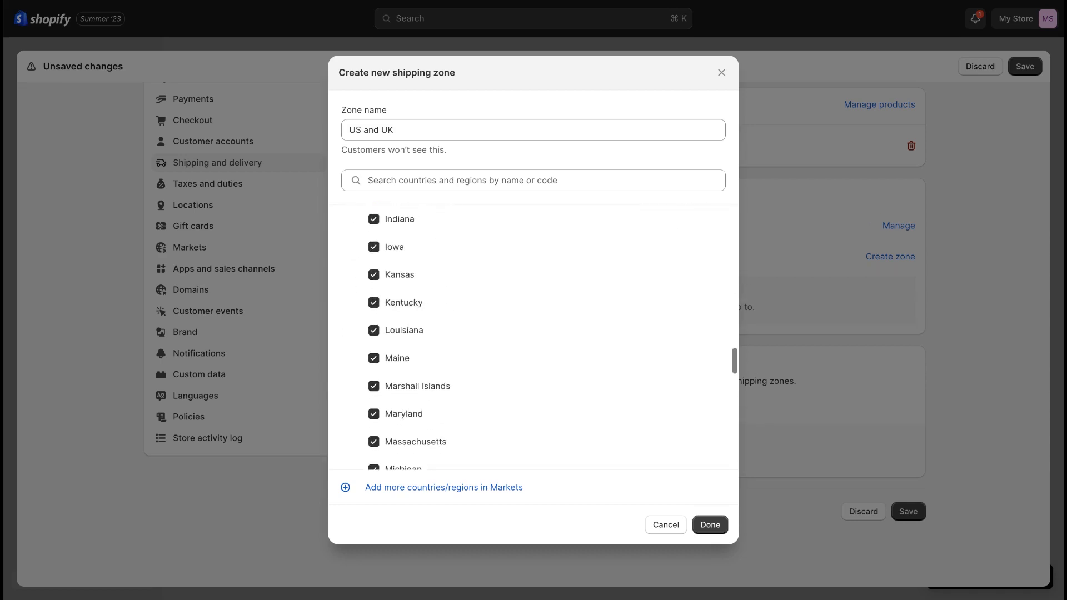
pyautogui.click(710, 525)
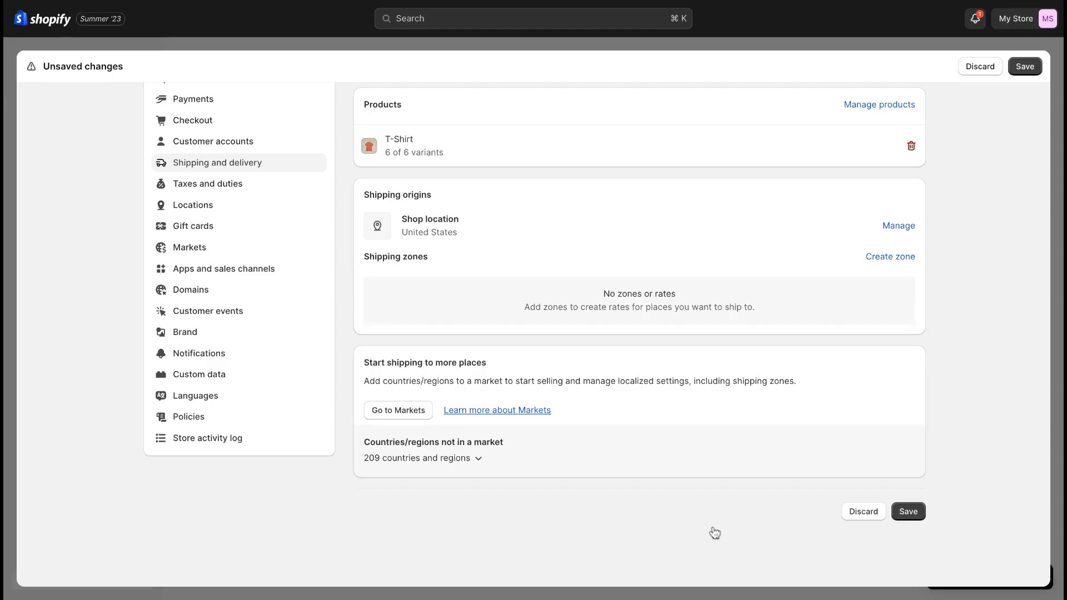
# Step: Start a rate for the US and UK zone, view the carrier or app calculated rate options, and return to setting up own rates
pyautogui.scroll(-2, 734, 422)
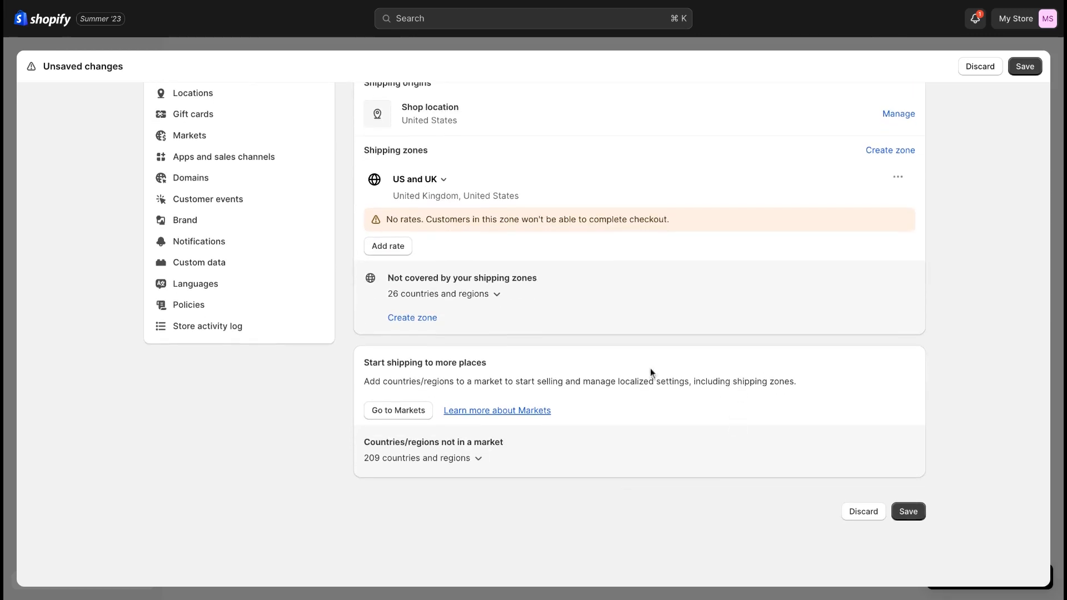
pyautogui.click(406, 251)
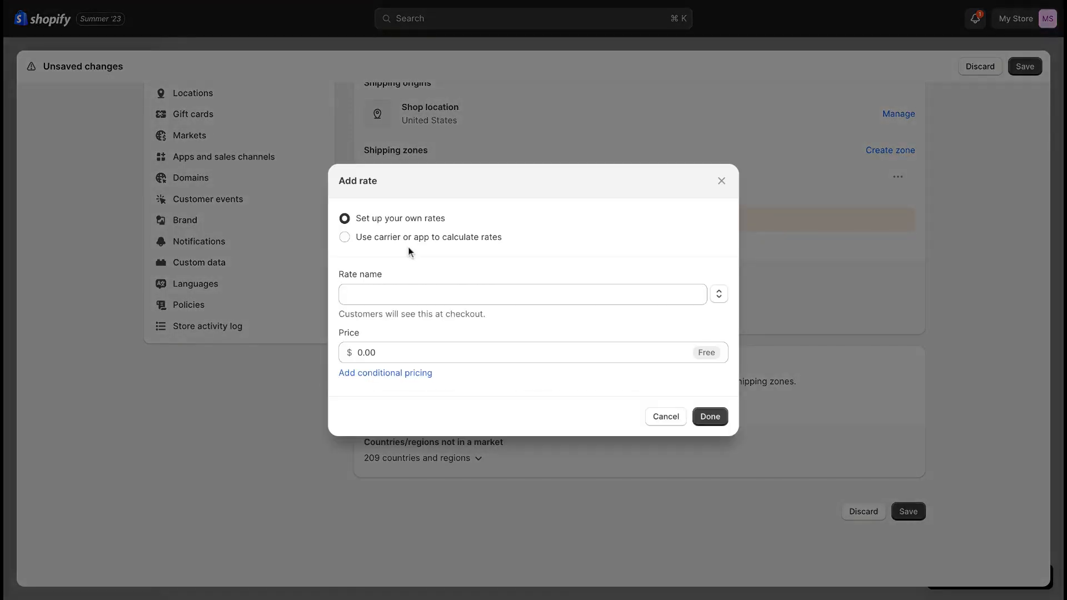
pyautogui.click(347, 237)
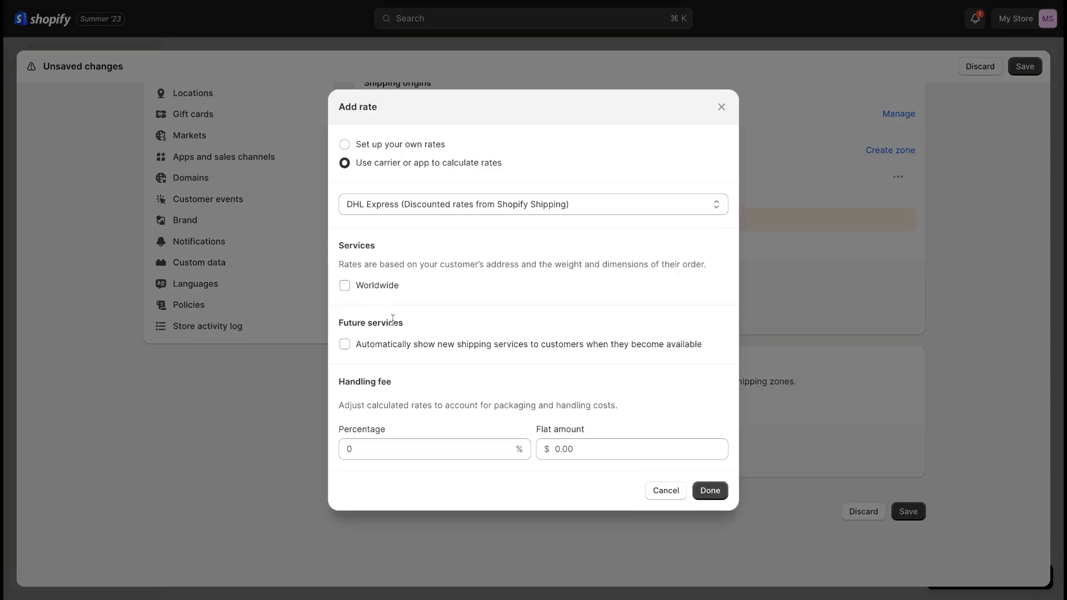
pyautogui.click(425, 204)
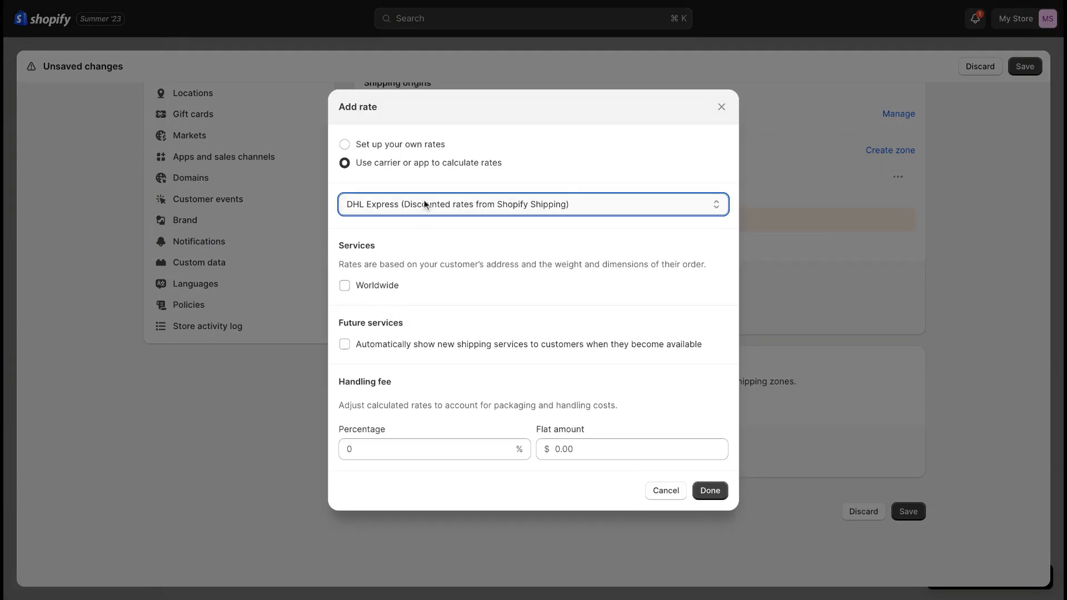
pyautogui.click(369, 145)
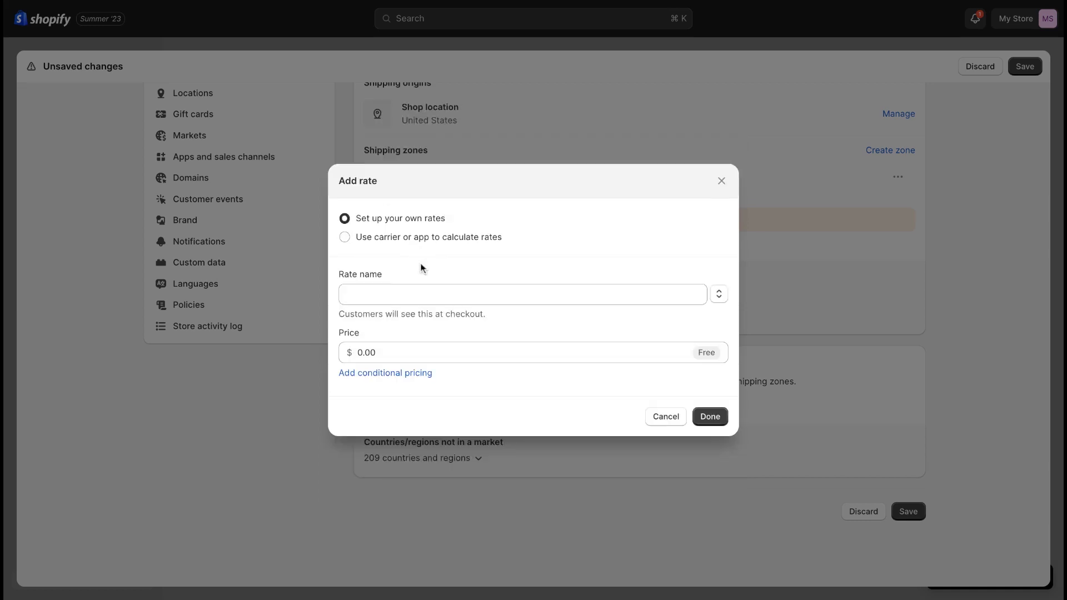
# Step: Name the zone's own rate Free Shipping
pyautogui.click(465, 295)
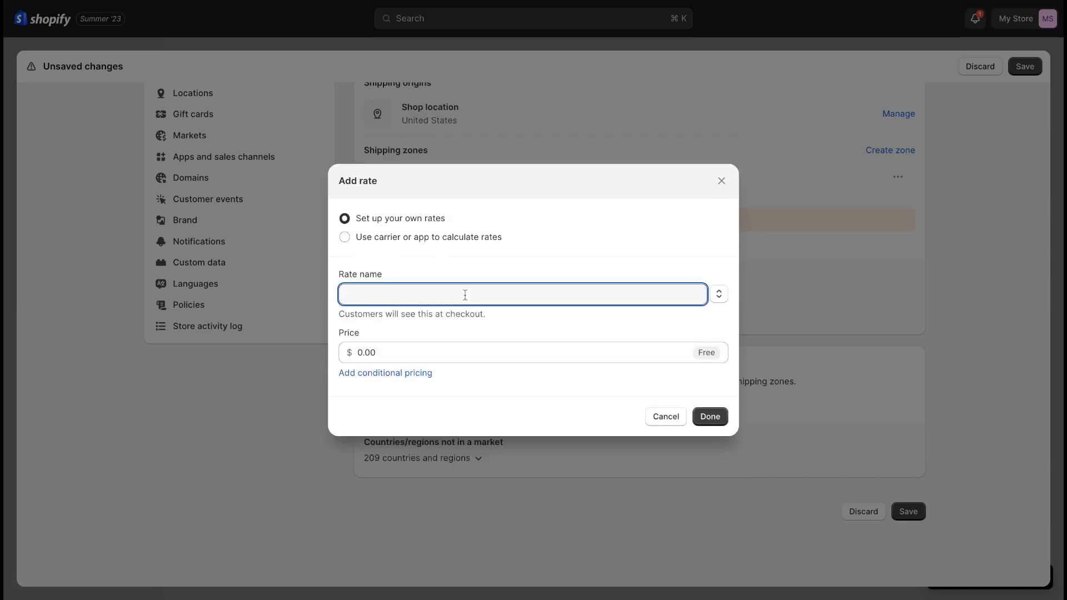
pyautogui.write('Free Shipp')
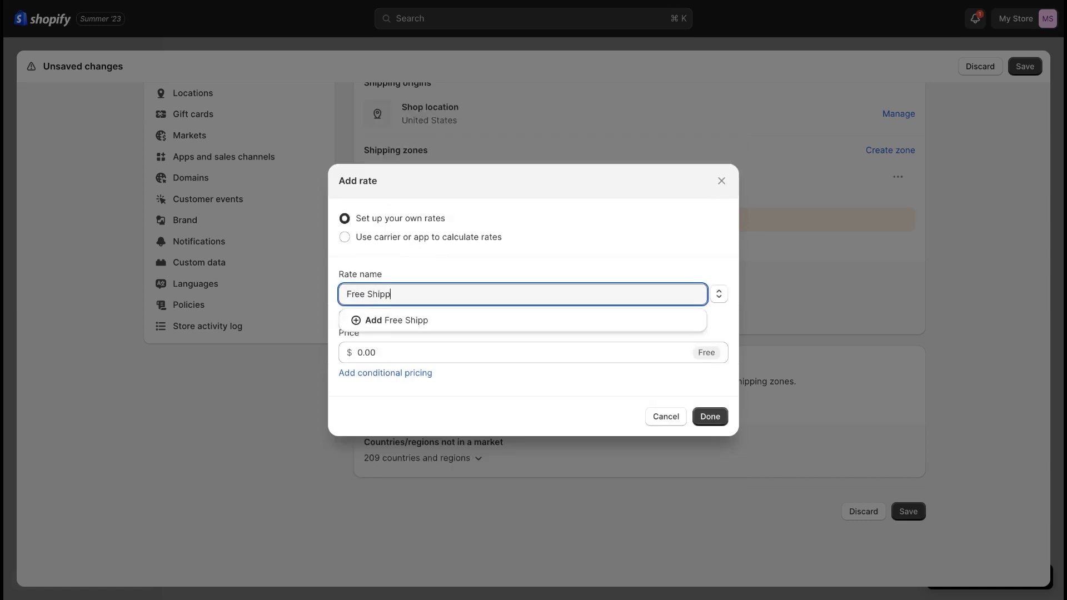
pyautogui.write('ing')
pyautogui.click(478, 354)
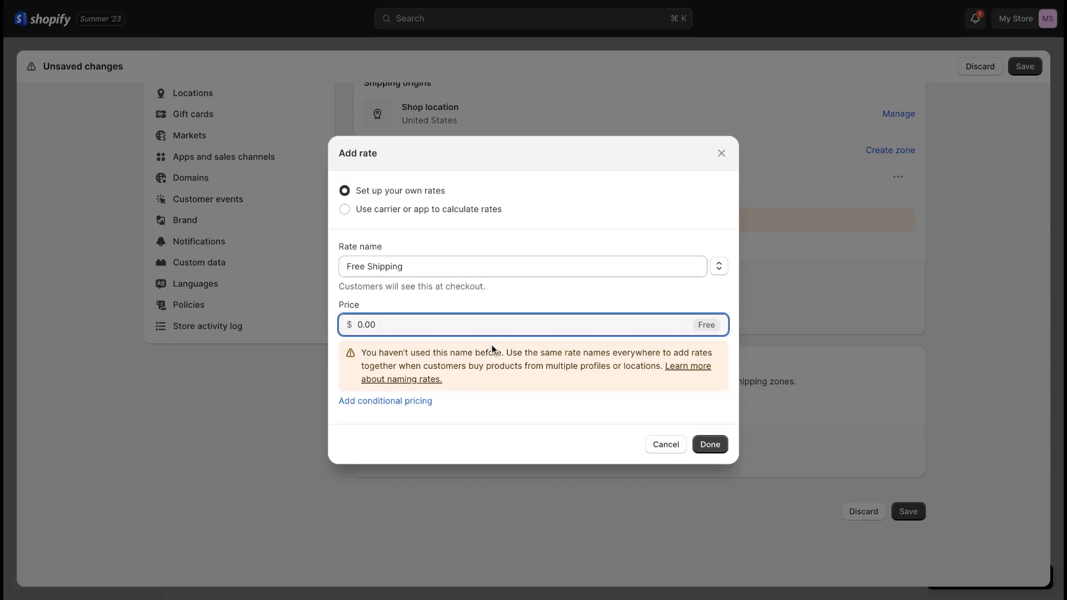
# Step: Add conditional pricing based on order price with a minimum price of $20 and confirm the rate
pyautogui.click(423, 401)
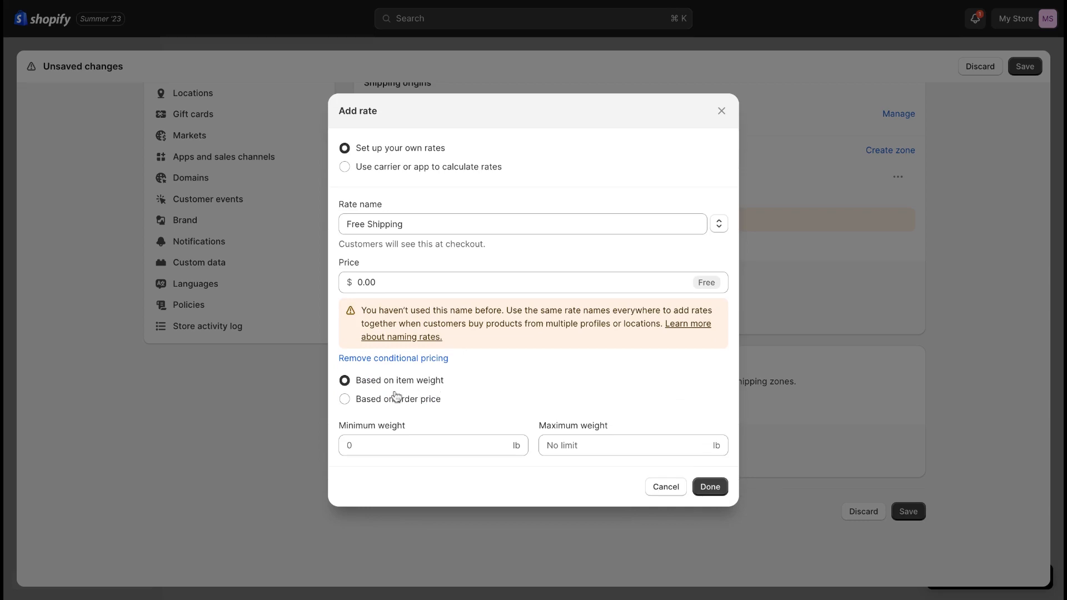
pyautogui.click(345, 401)
pyautogui.click(389, 446)
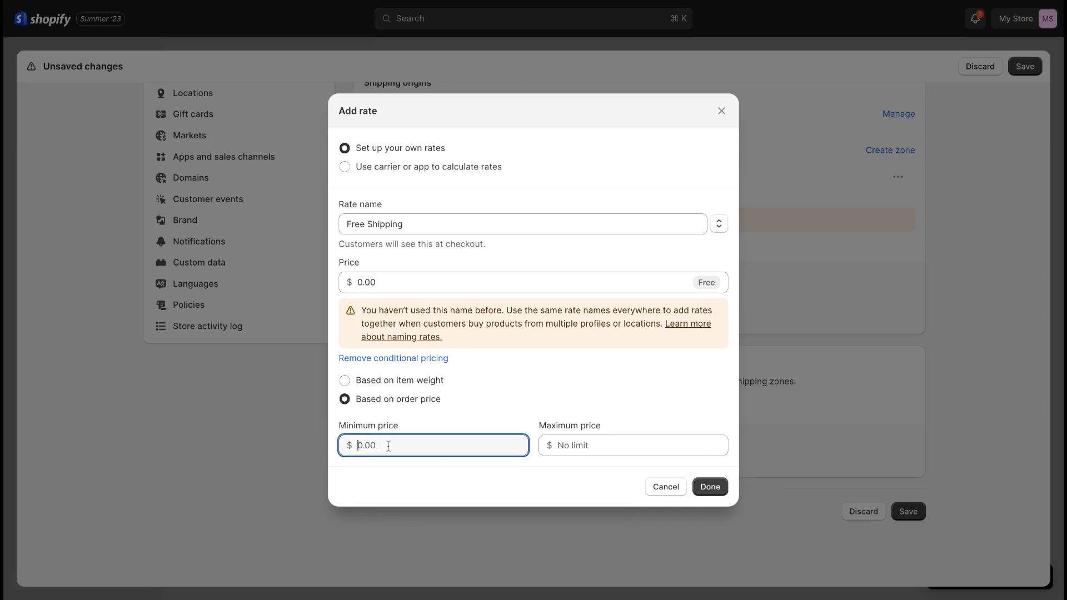
pyautogui.write('20')
pyautogui.click(635, 422)
pyautogui.click(709, 486)
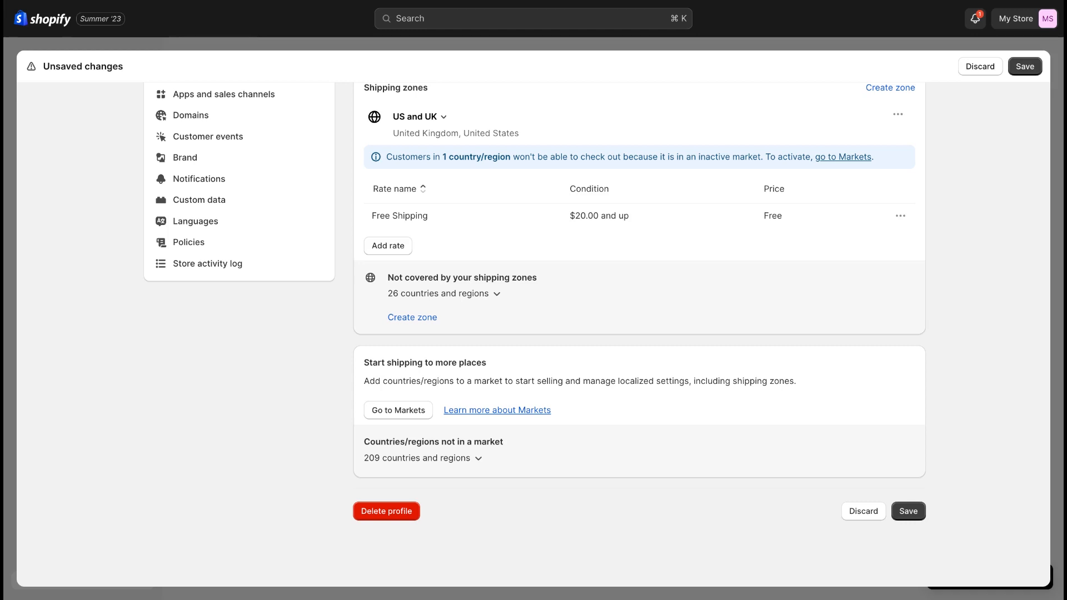
# Step: Save the Shirts Only shipping profile and close the store settings
pyautogui.click(908, 510)
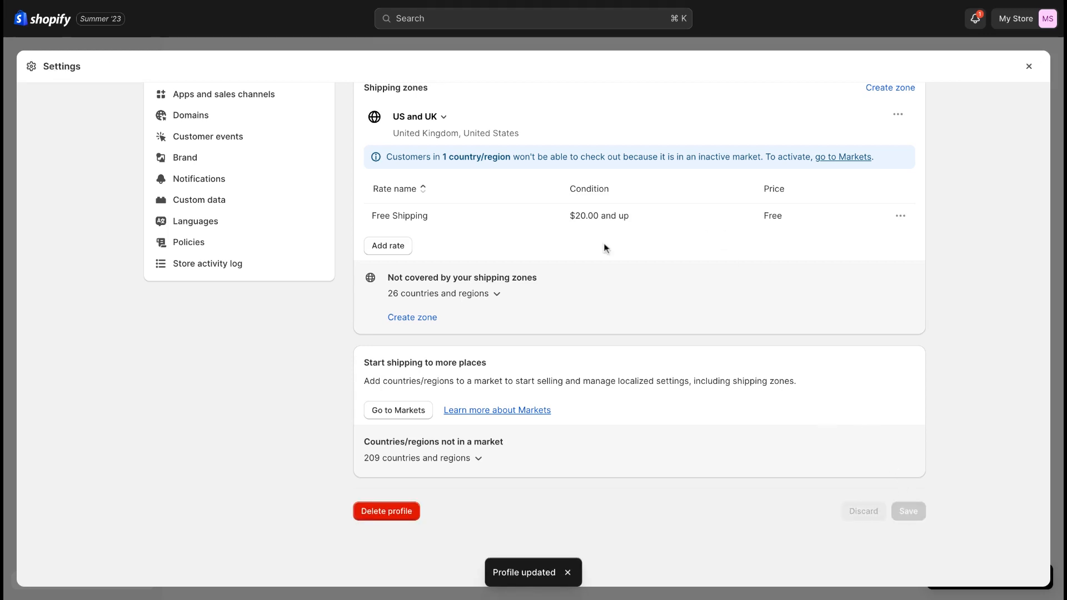
pyautogui.scroll(6, 564, 245)
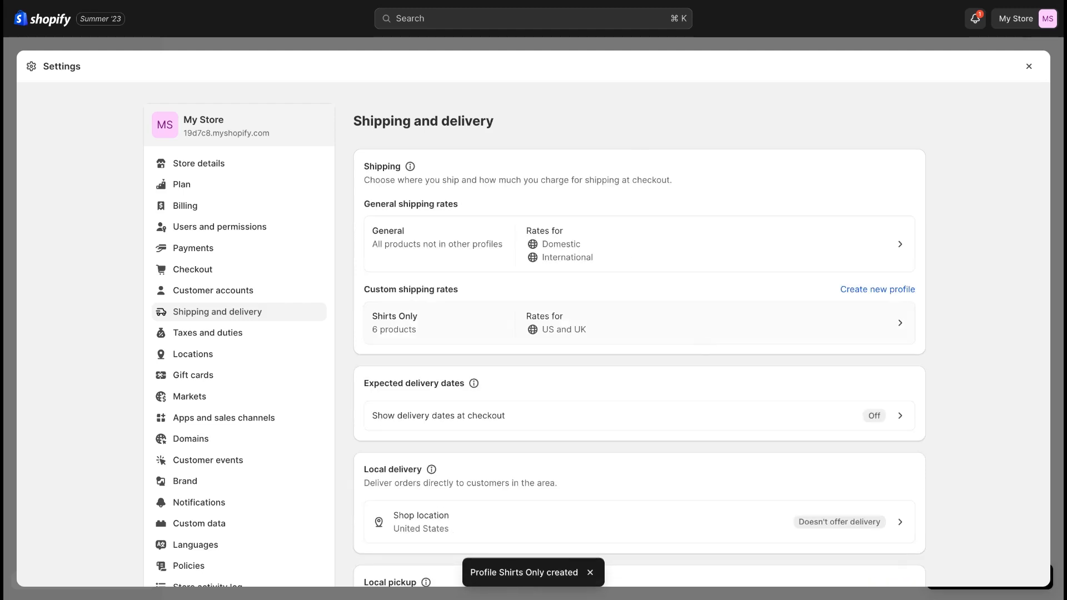
pyautogui.click(1029, 67)
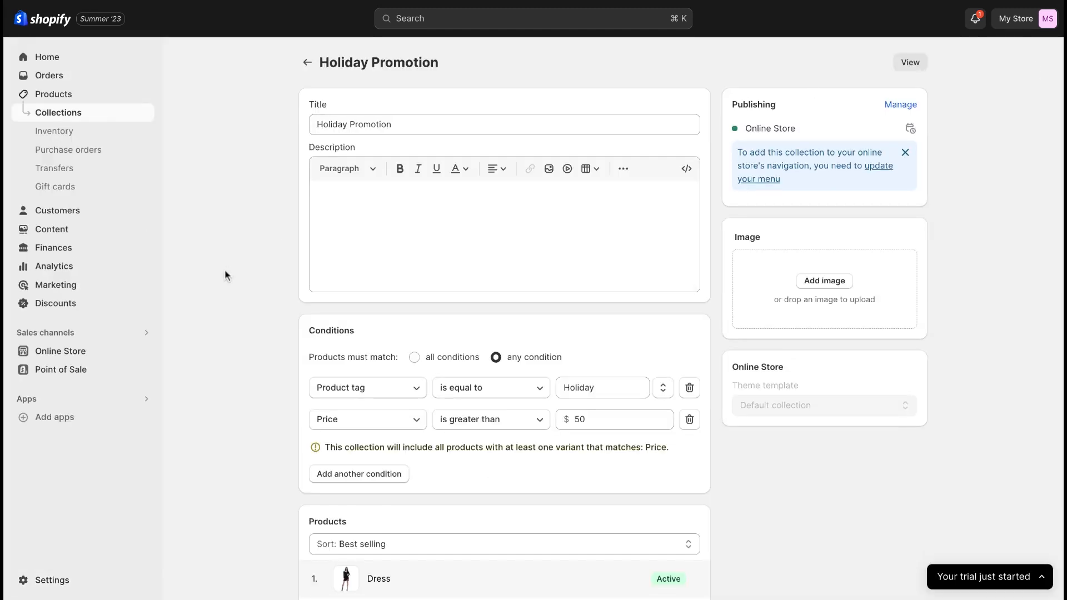
# Step: Open the online store's themes and look through the current theme, the theme library and the popular free themes
pyautogui.click(79, 351)
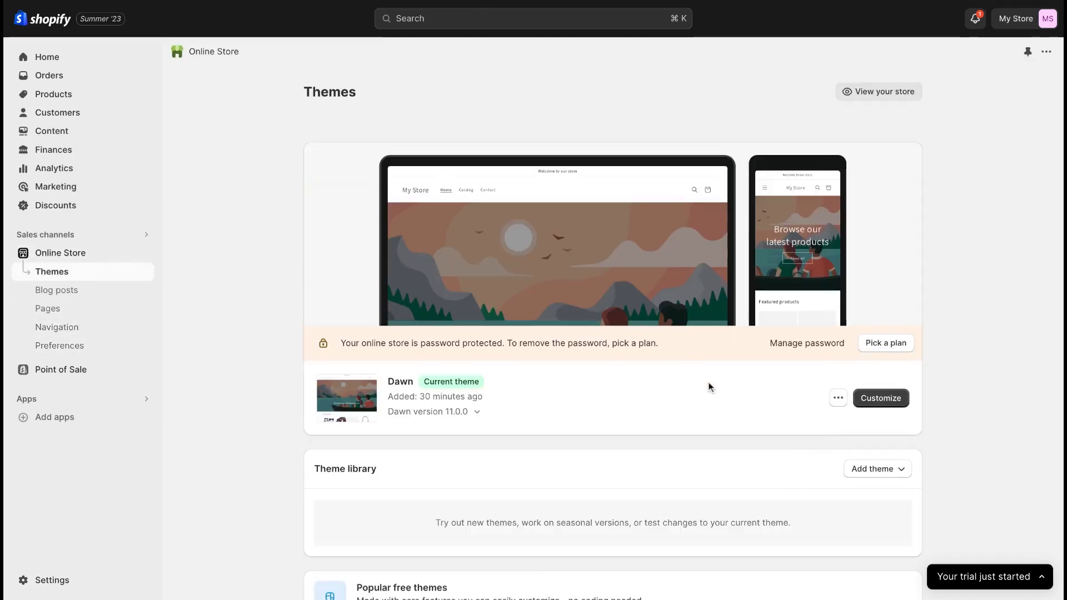
pyautogui.scroll(-8, 708, 387)
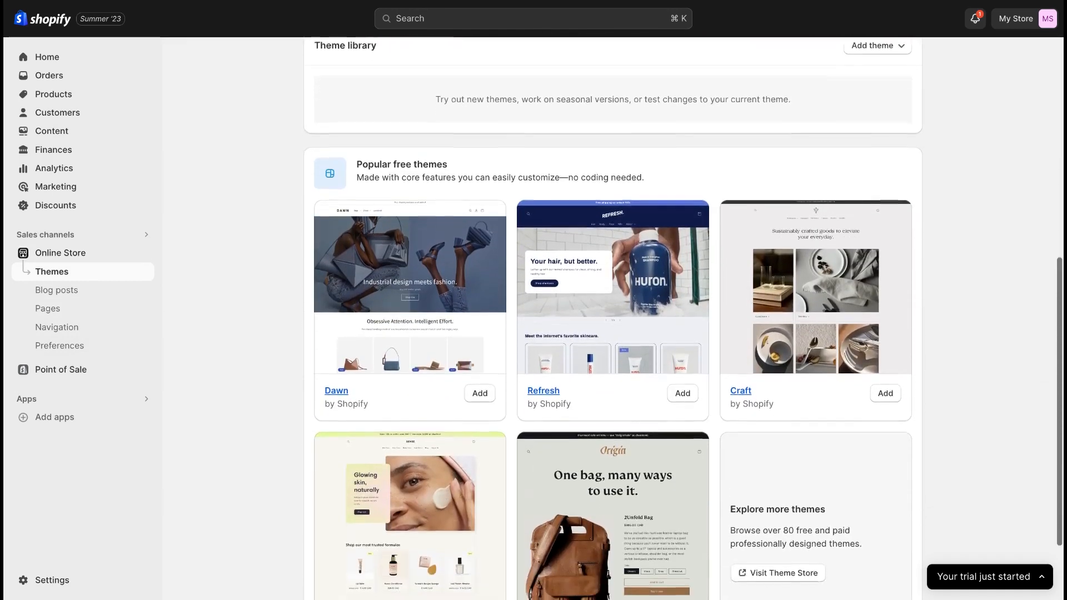
pyautogui.scroll(-2, 499, 348)
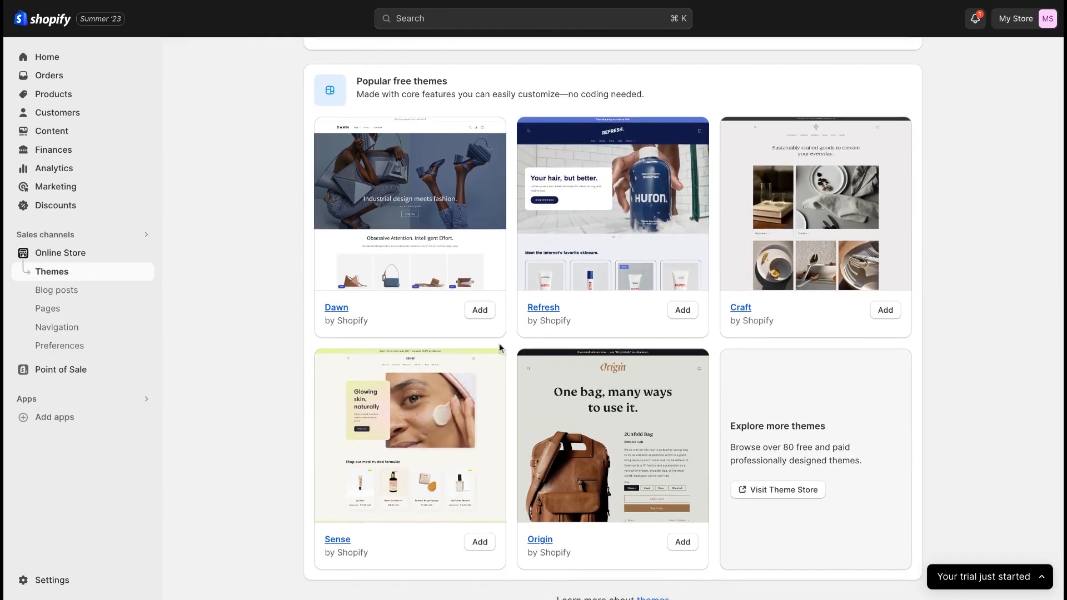
pyautogui.scroll(-1, 648, 535)
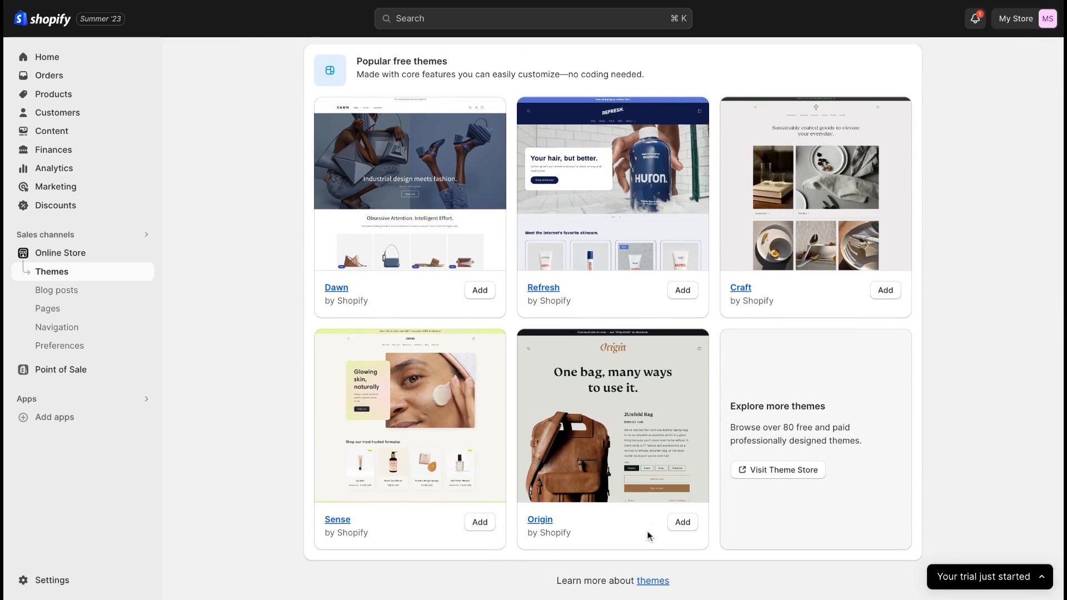
# Step: Visit the Theme Store and browse its themes along with the price, industry, catalog size and feature filters
pyautogui.click(789, 472)
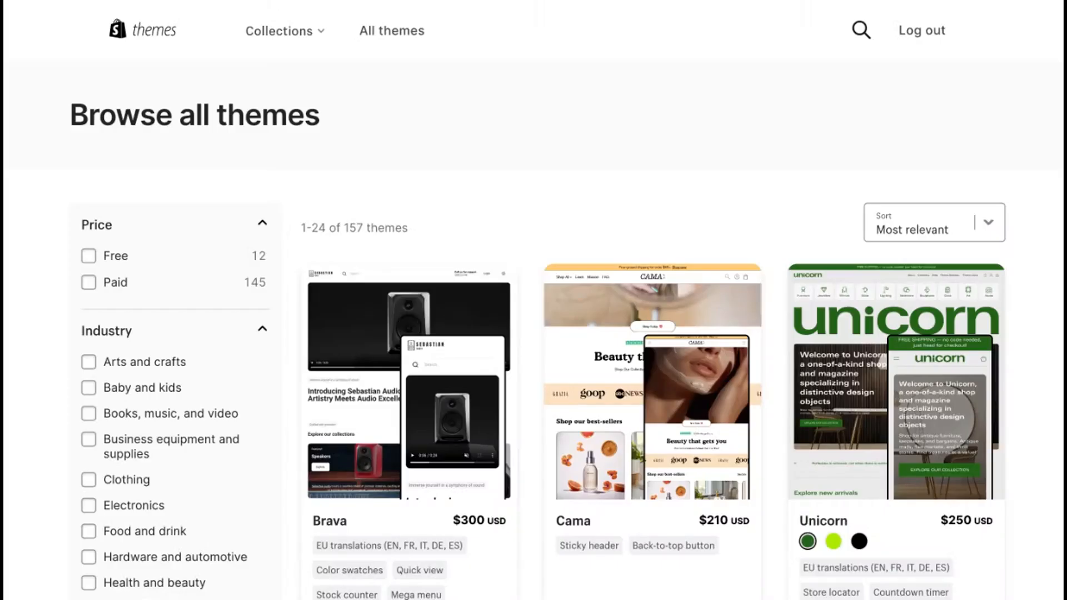
pyautogui.scroll(-3, 715, 447)
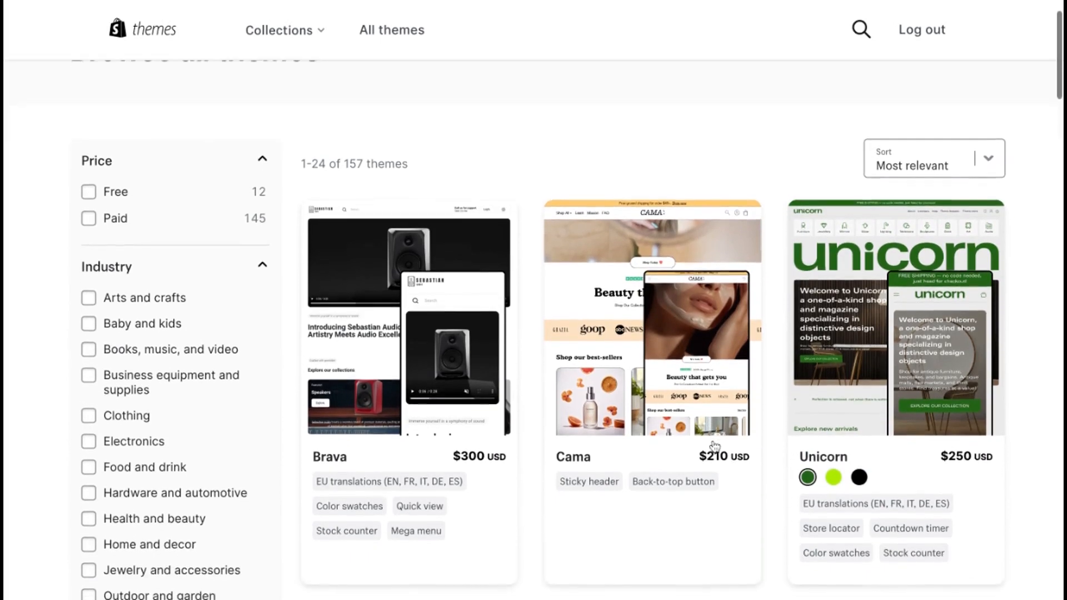
pyautogui.scroll(-1, 715, 447)
pyautogui.scroll(1, 674, 437)
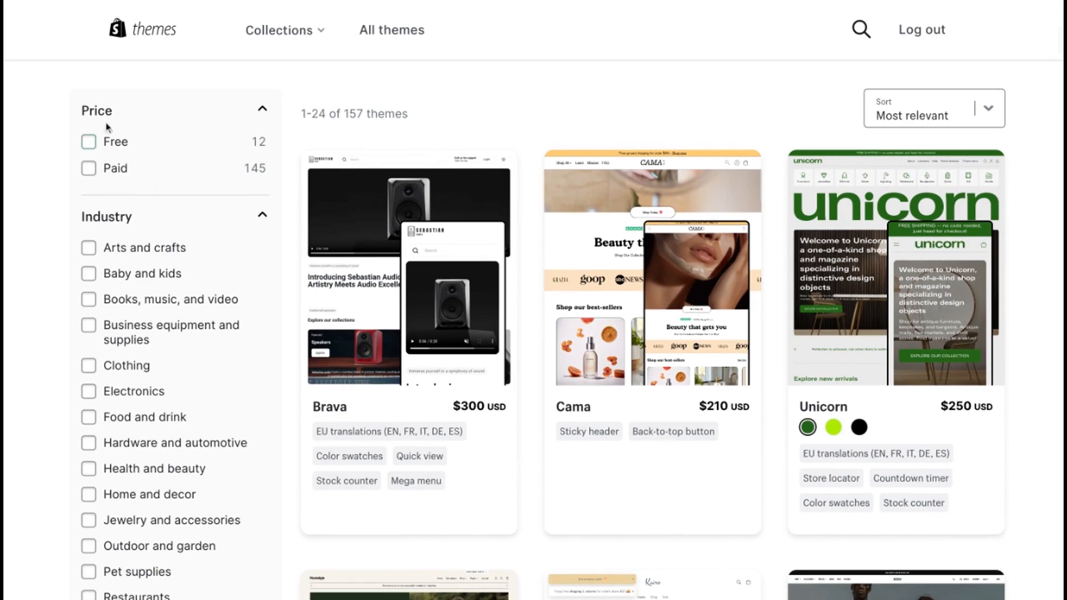
pyautogui.scroll(-13, 138, 343)
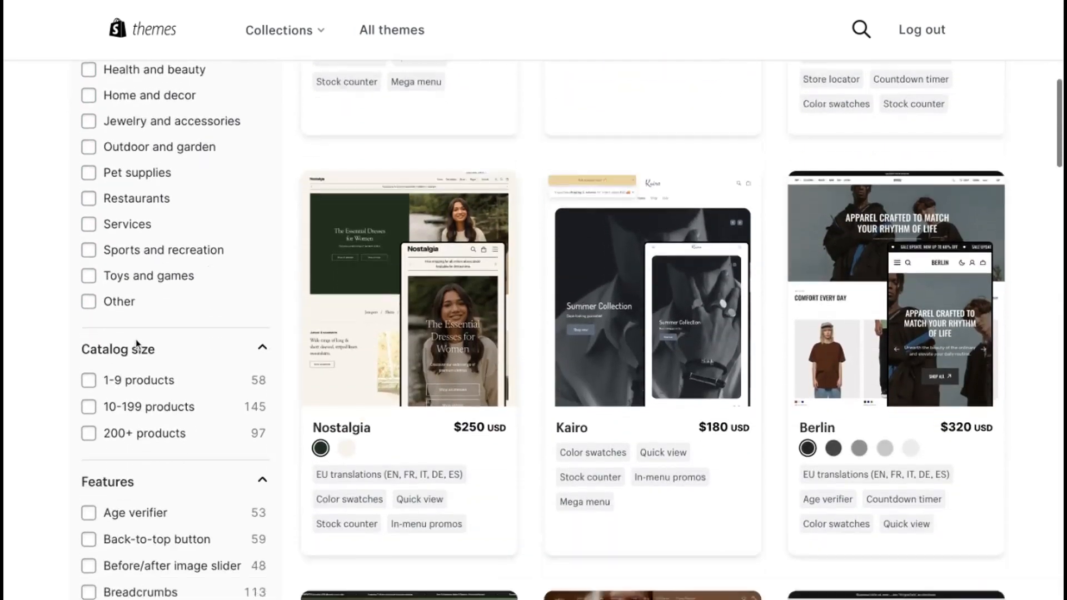
pyautogui.scroll(15, 653, 334)
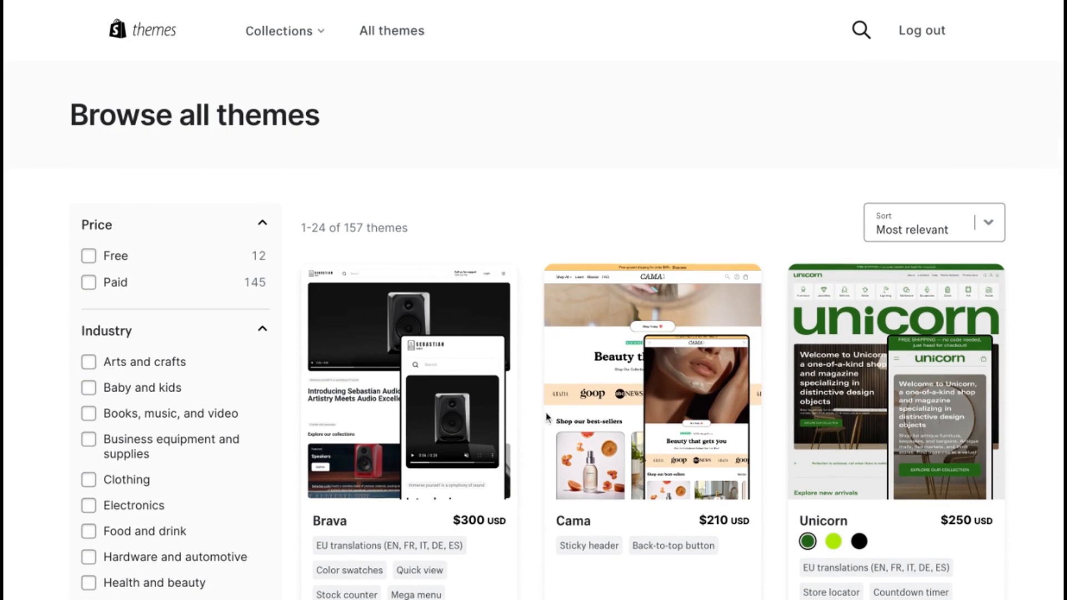
# Step: Find the Berlin theme in the Theme Store and open its page to review its price and features
pyautogui.scroll(-5, 547, 417)
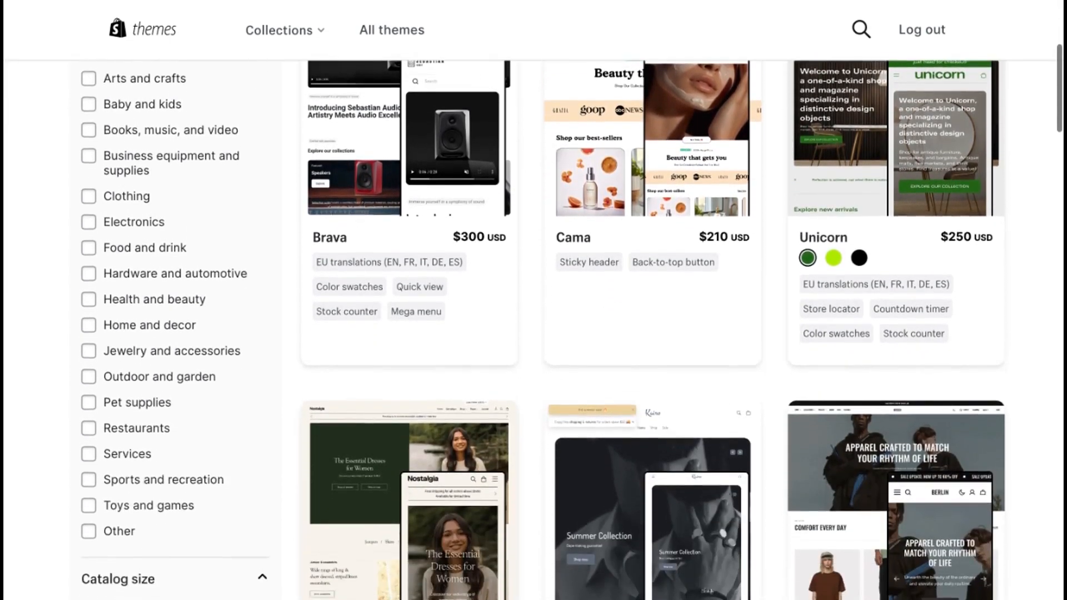
pyautogui.scroll(-4, 533, 328)
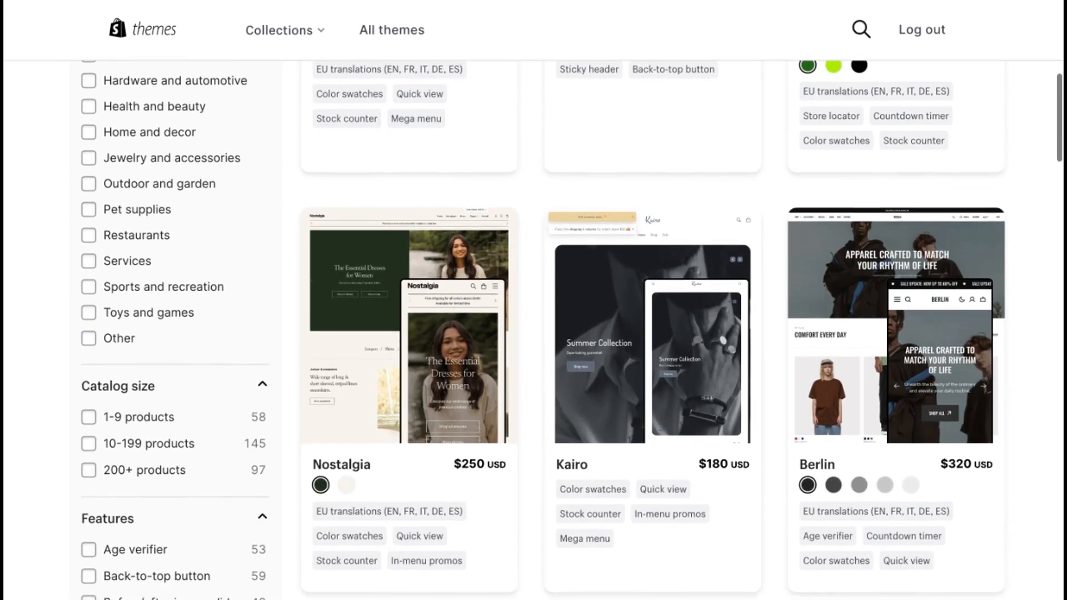
pyautogui.click(831, 468)
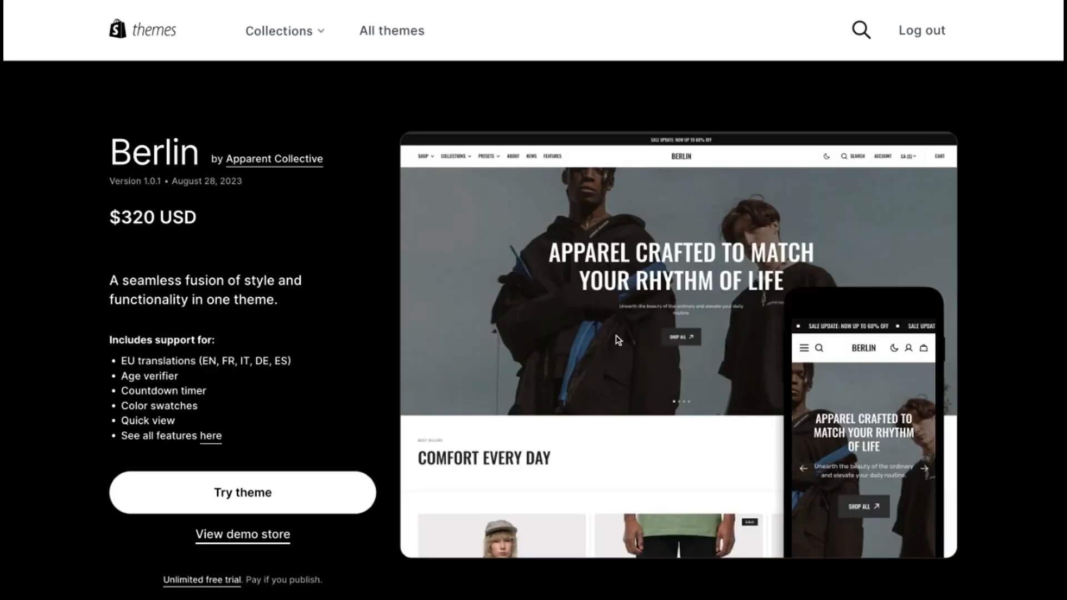
pyautogui.scroll(-2, 337, 425)
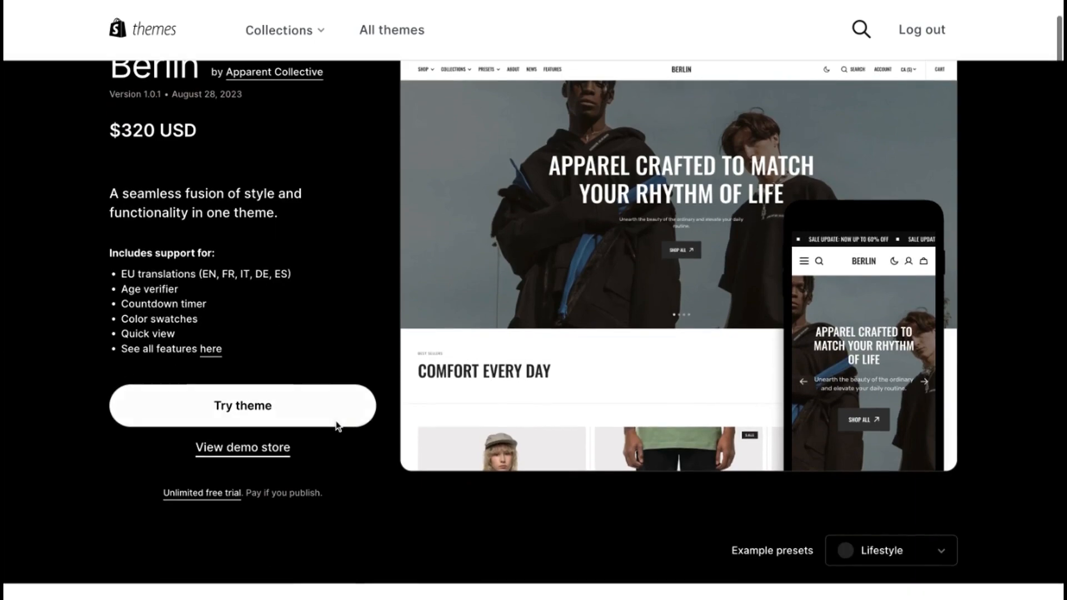
# Step: Preview the Berlin demo store in mobile and desktop views, and browse its Everyday Essentials collection and the Just Chillin S/S T product
pyautogui.click(274, 454)
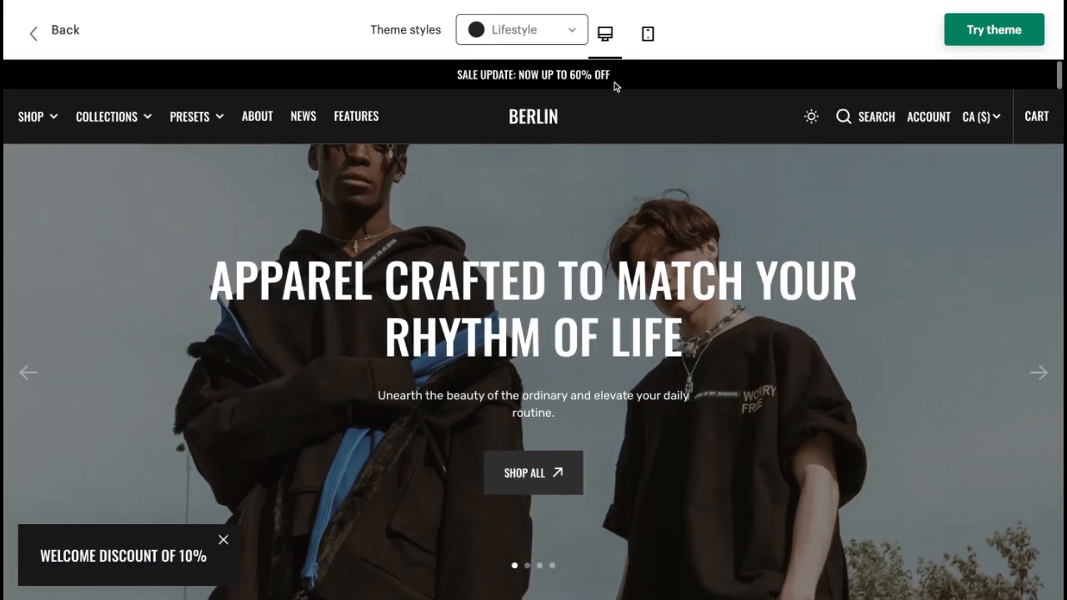
pyautogui.click(647, 35)
pyautogui.click(608, 36)
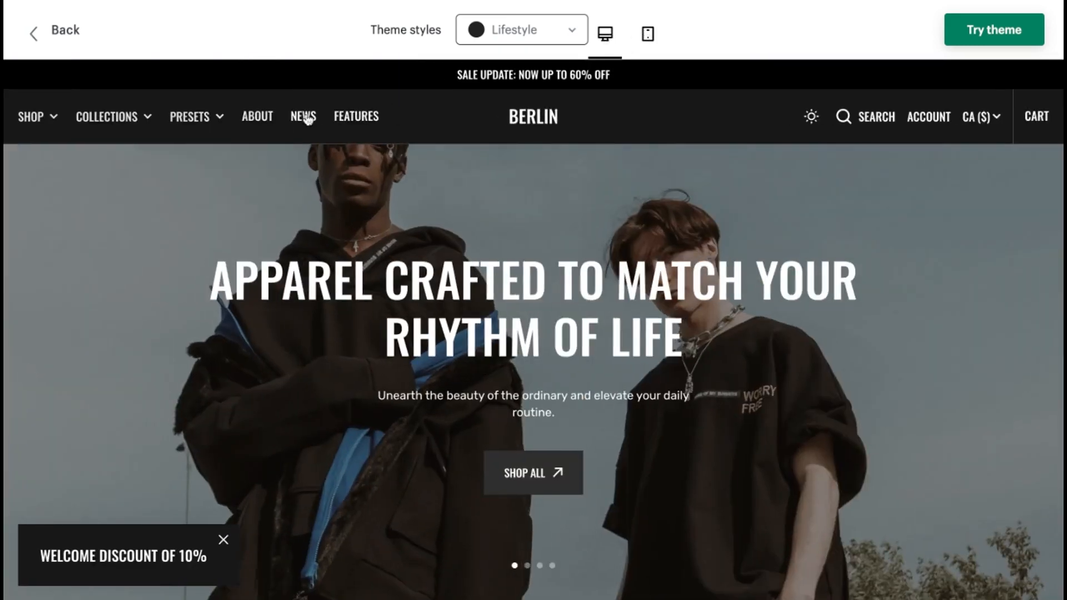
pyautogui.moveTo(107, 117)
pyautogui.click(208, 355)
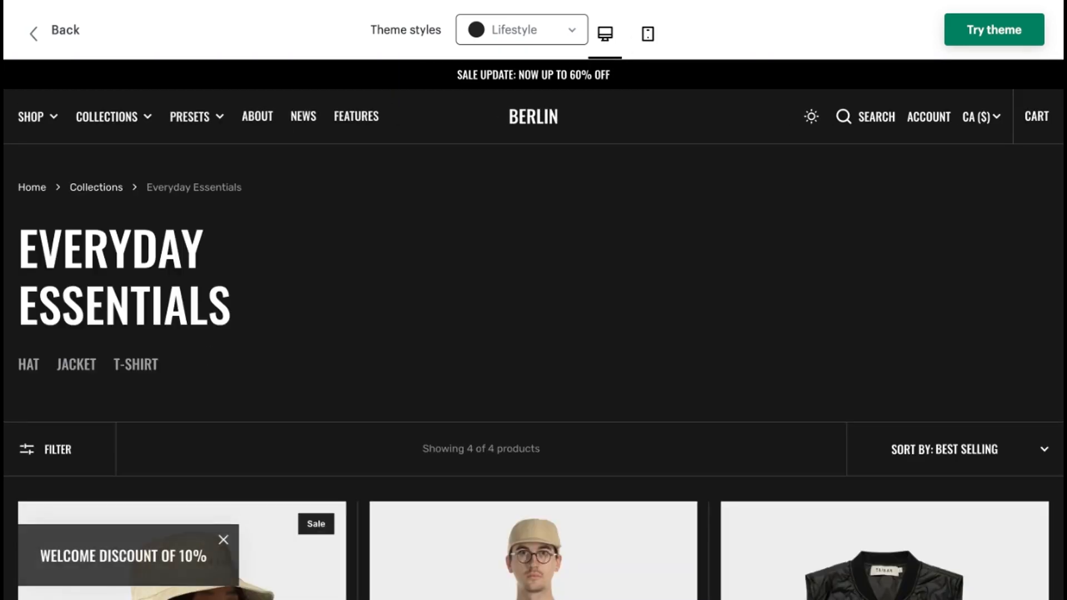
pyautogui.scroll(-8, 274, 409)
pyautogui.scroll(-2, 274, 410)
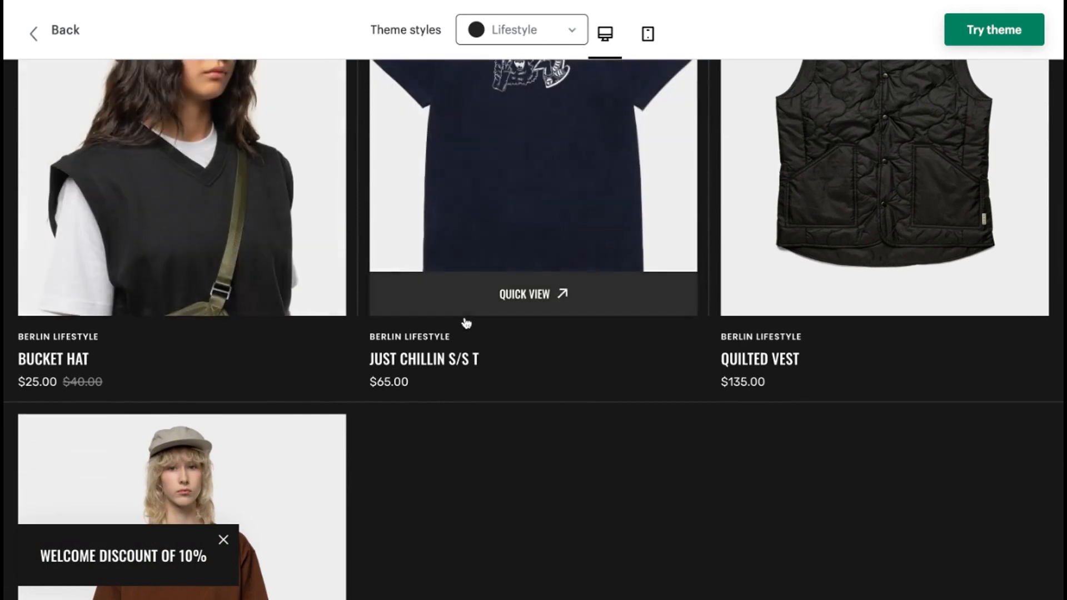
pyautogui.click(466, 319)
pyautogui.scroll(-3, 482, 339)
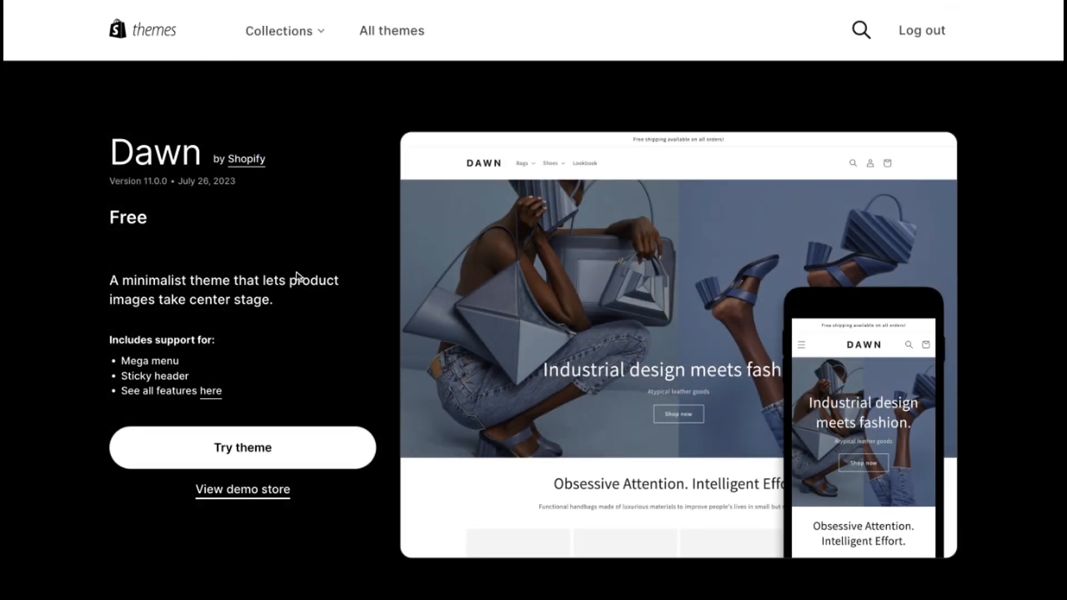
# Step: Review the free Dawn theme's page, choose to try it, and open Dawn for customization from the store's themes
pyautogui.scroll(-1, 336, 306)
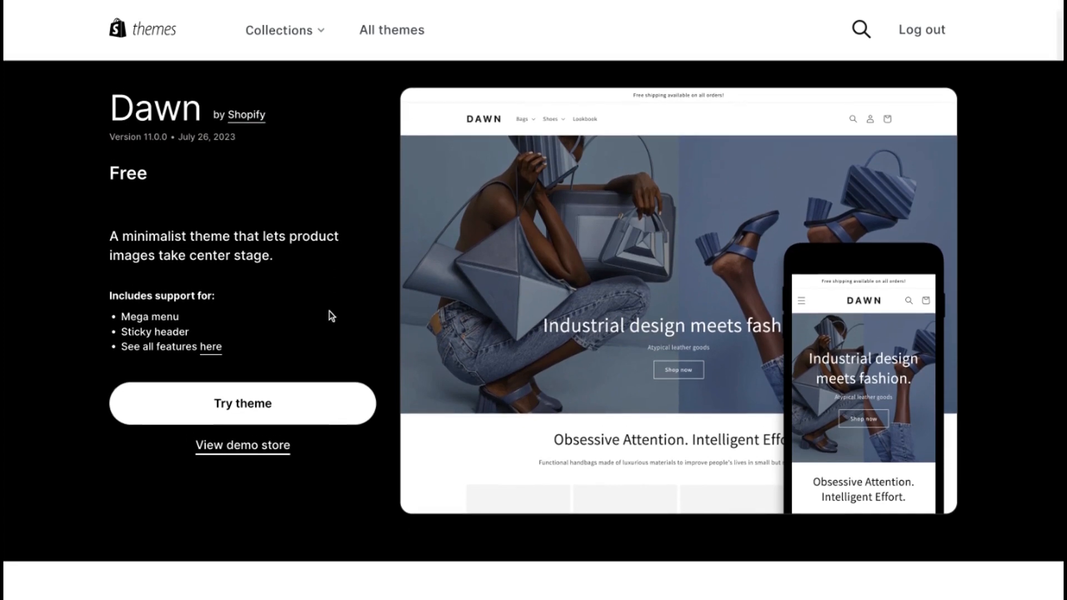
pyautogui.click(269, 410)
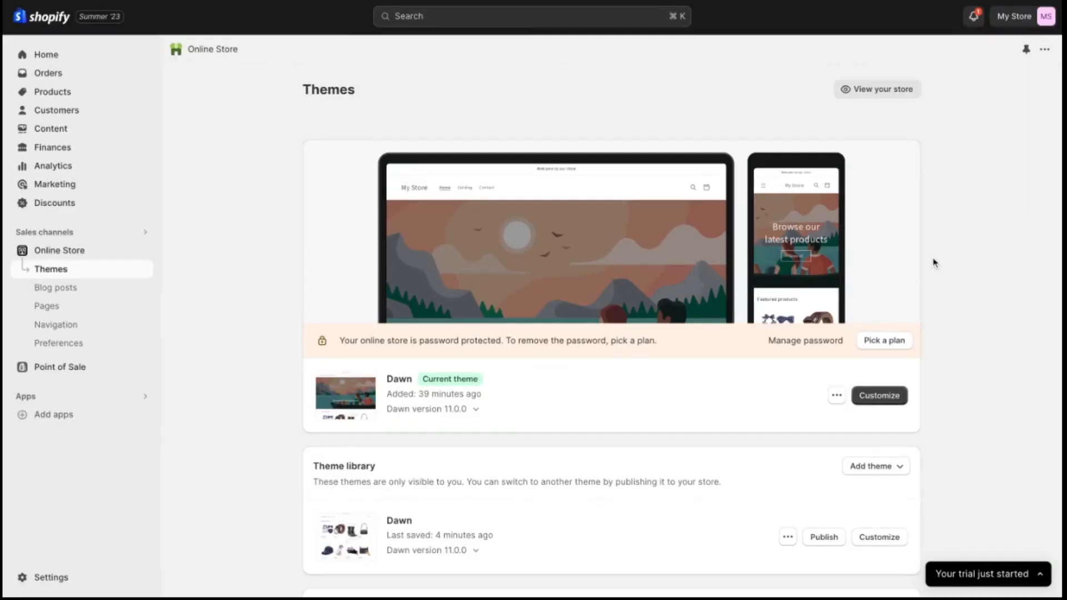
pyautogui.click(882, 398)
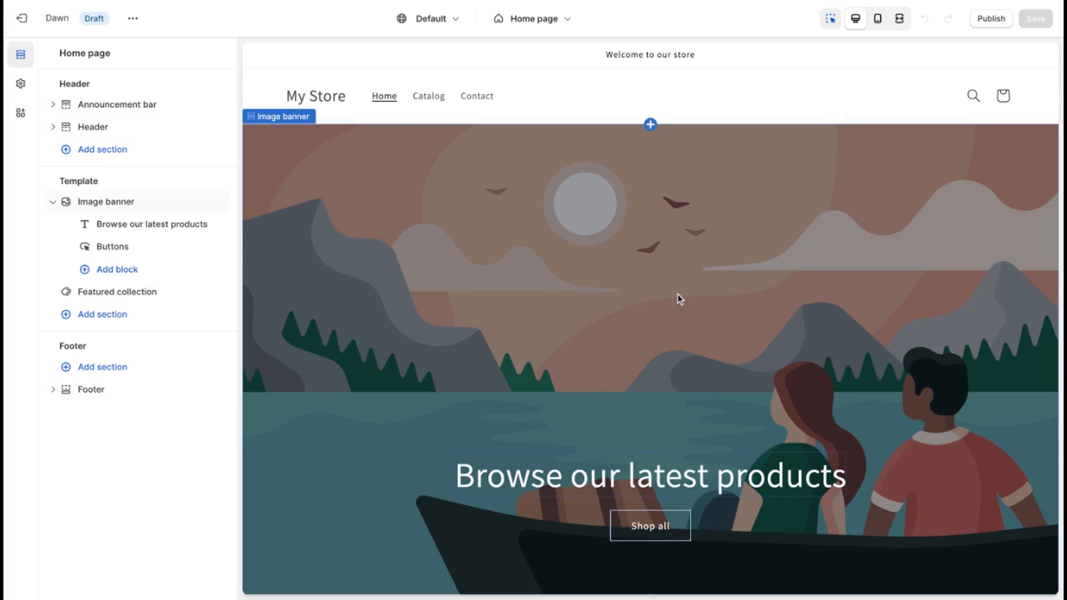
# Step: Add a Featured collection section to the home page template and set its heading to "Holiday Sale"
pyautogui.click(110, 315)
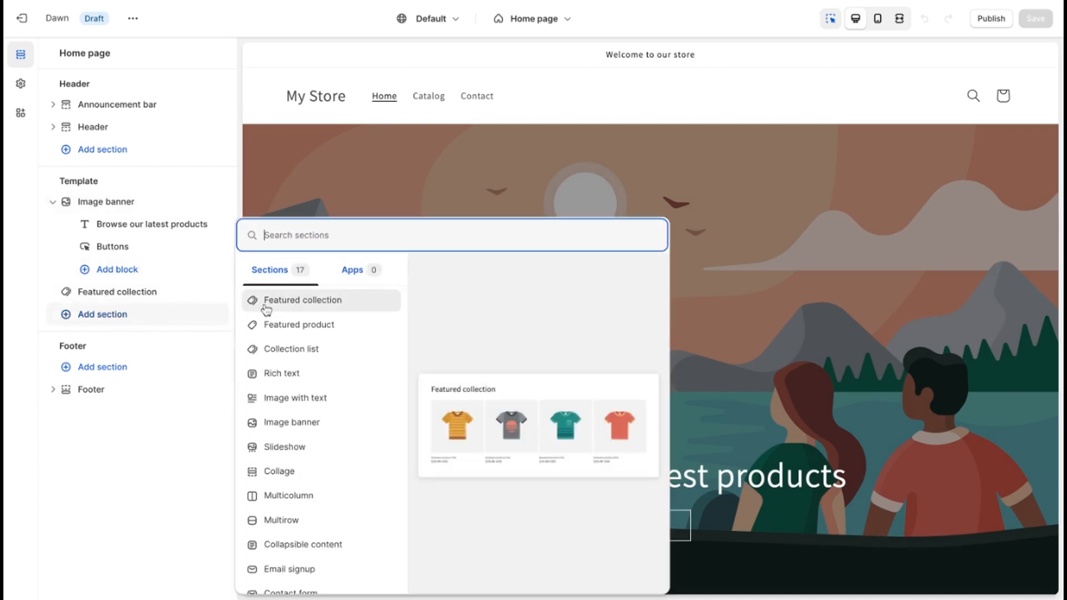
pyautogui.click(302, 304)
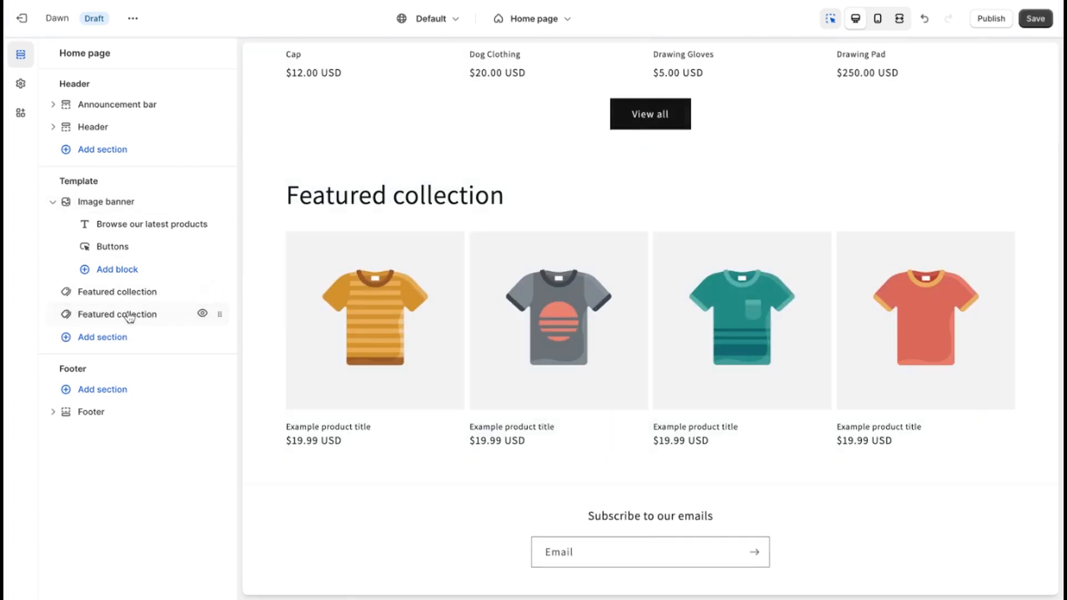
pyautogui.click(127, 315)
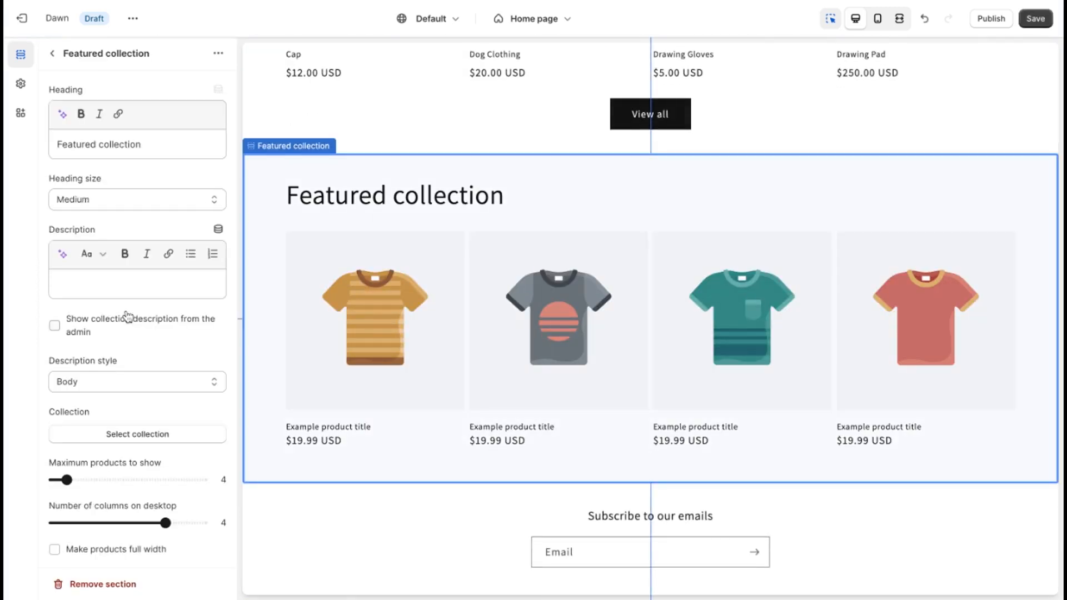
pyautogui.tripleClick(164, 139)
pyautogui.write('Holiday Sale')
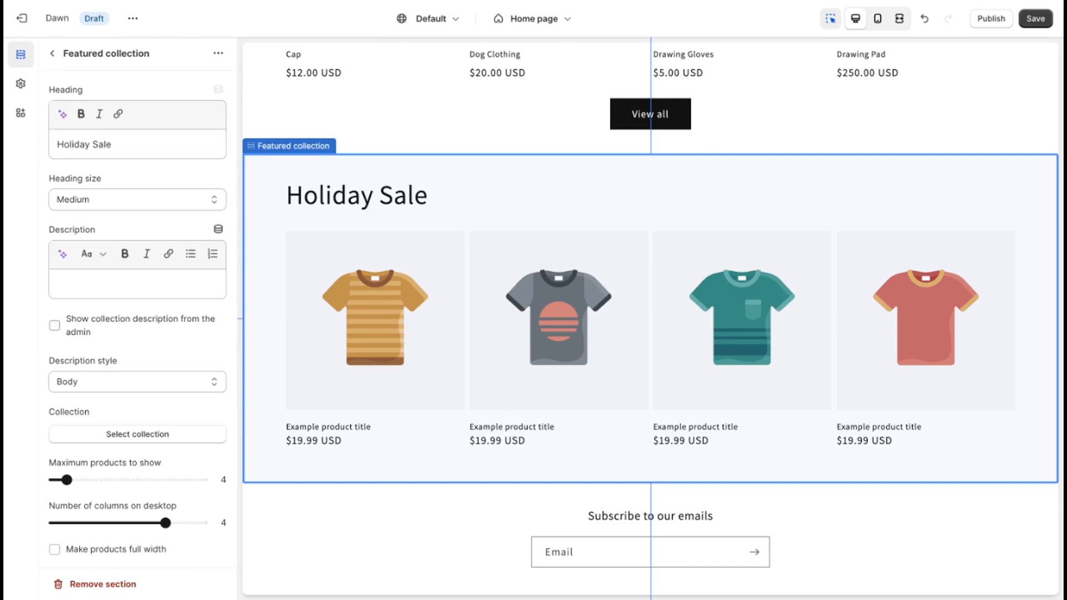
# Step: Assign the Holiday Promotion collection to the Holiday Sale section and return to the home page sections
pyautogui.click(138, 437)
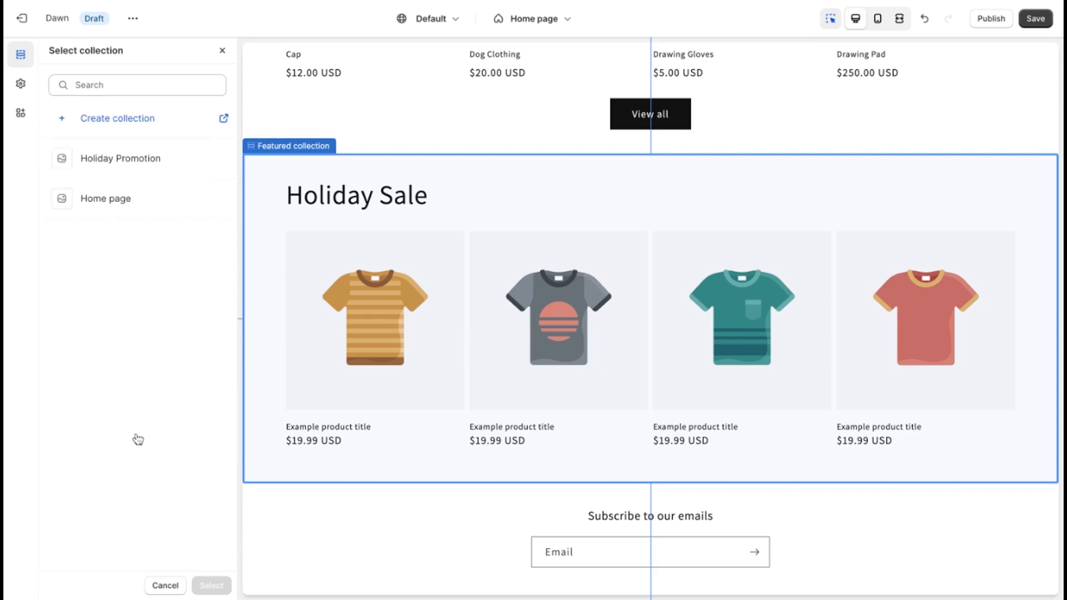
pyautogui.click(138, 160)
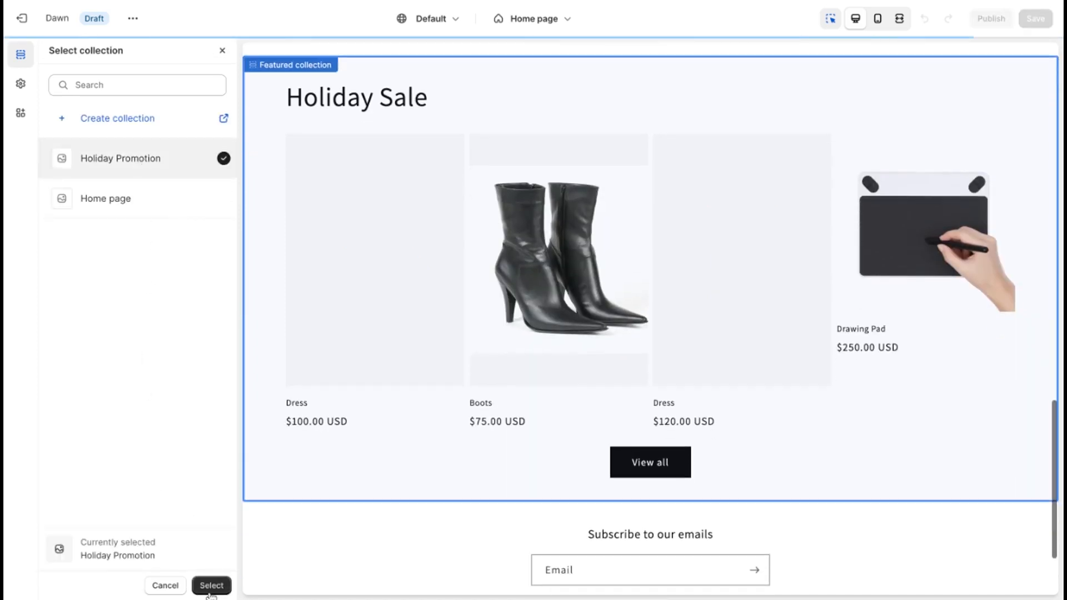
pyautogui.click(211, 585)
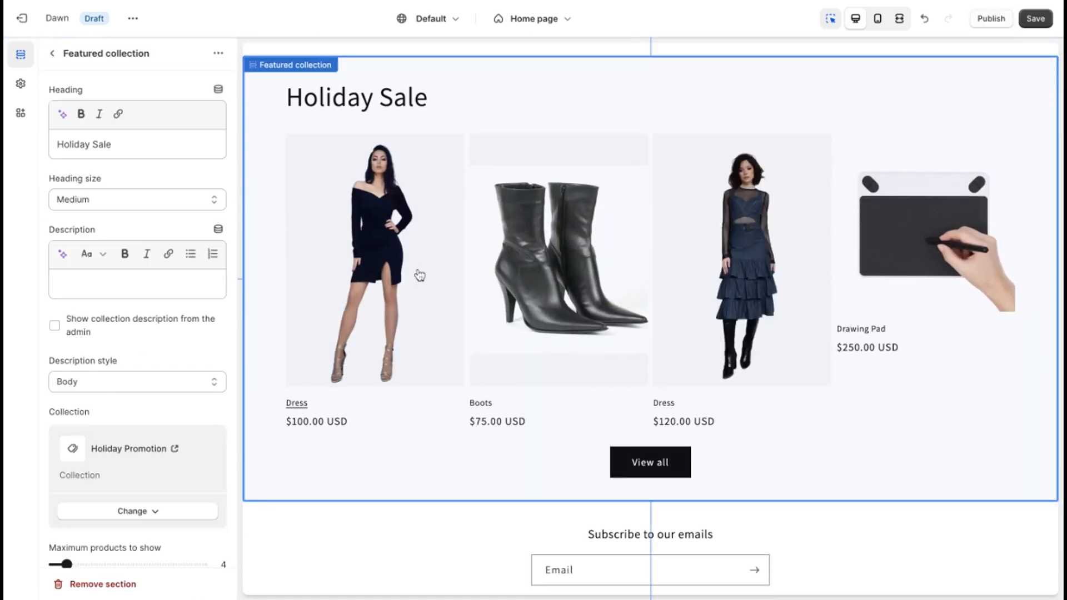
pyautogui.click(52, 53)
# Step: Add a Featured product section below the Holiday Sale section and check the settings of its Text block
pyautogui.click(119, 338)
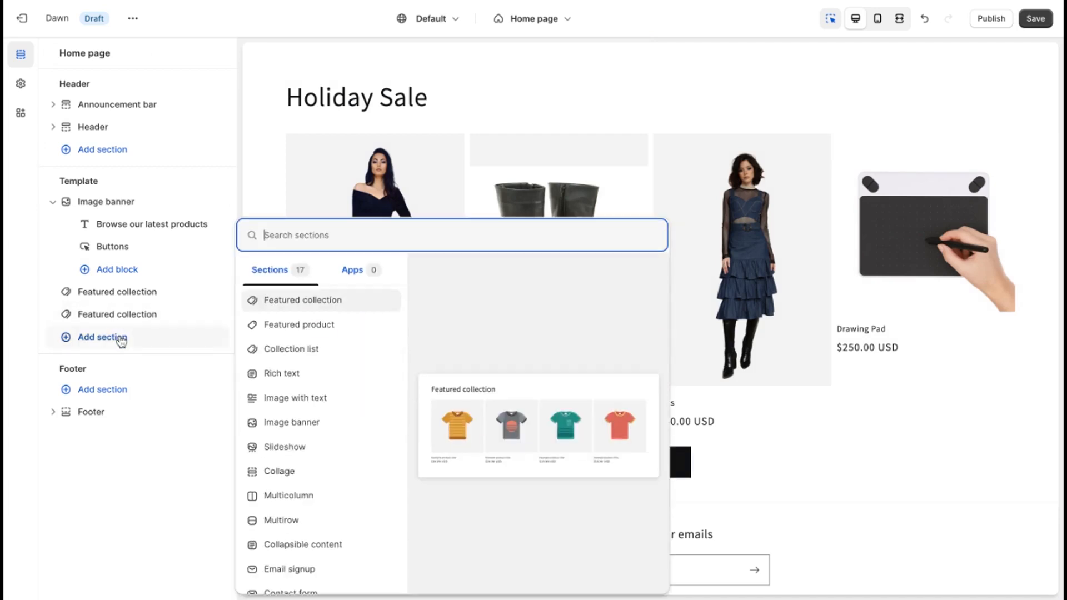
pyautogui.click(333, 324)
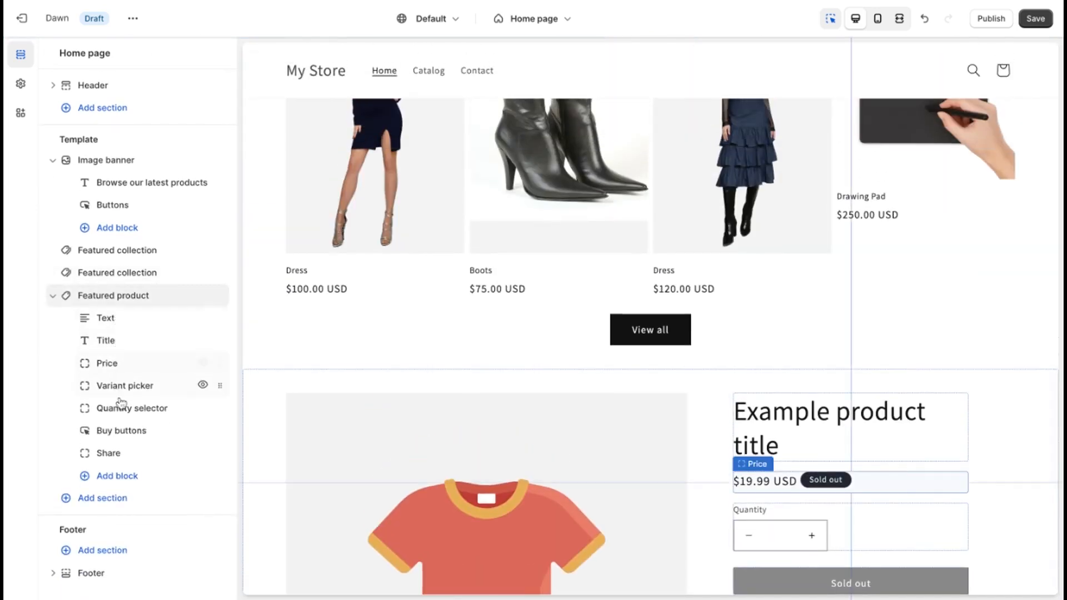
pyautogui.click(114, 320)
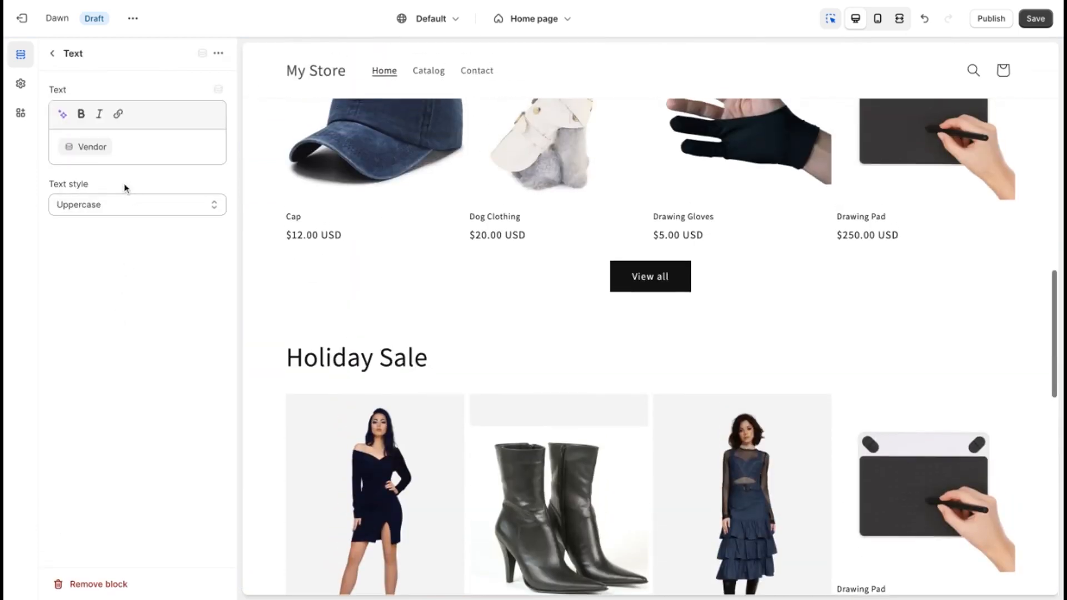
pyautogui.click(52, 53)
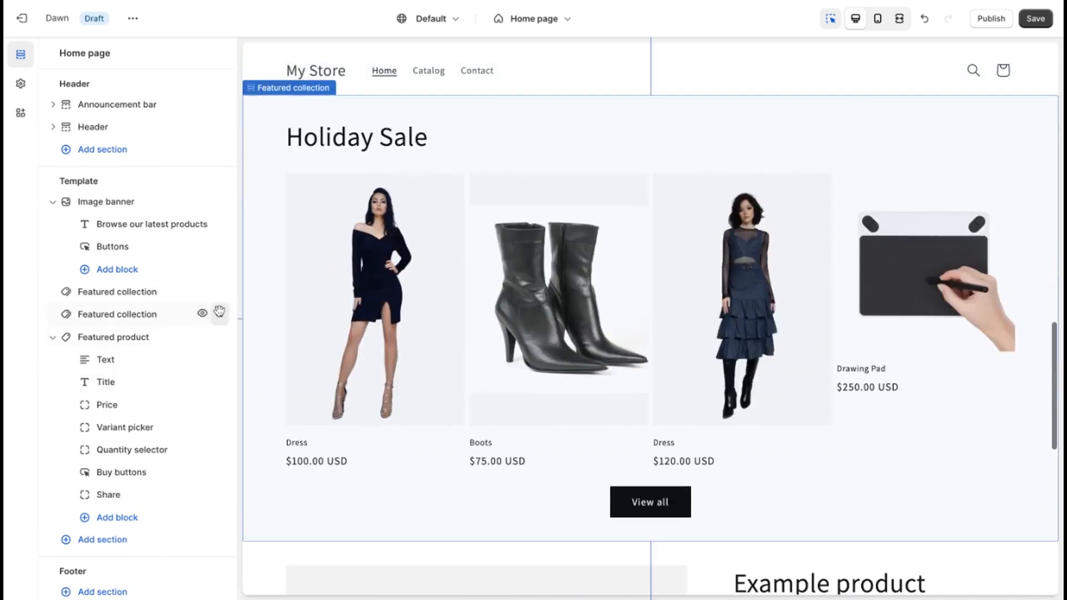
# Step: Move the "Featured products" collection section above the image banner on the home page
pyautogui.moveTo(219, 313); pyautogui.dragTo(219, 311)
pyautogui.moveTo(228, 266); pyautogui.dragTo(214, 209)
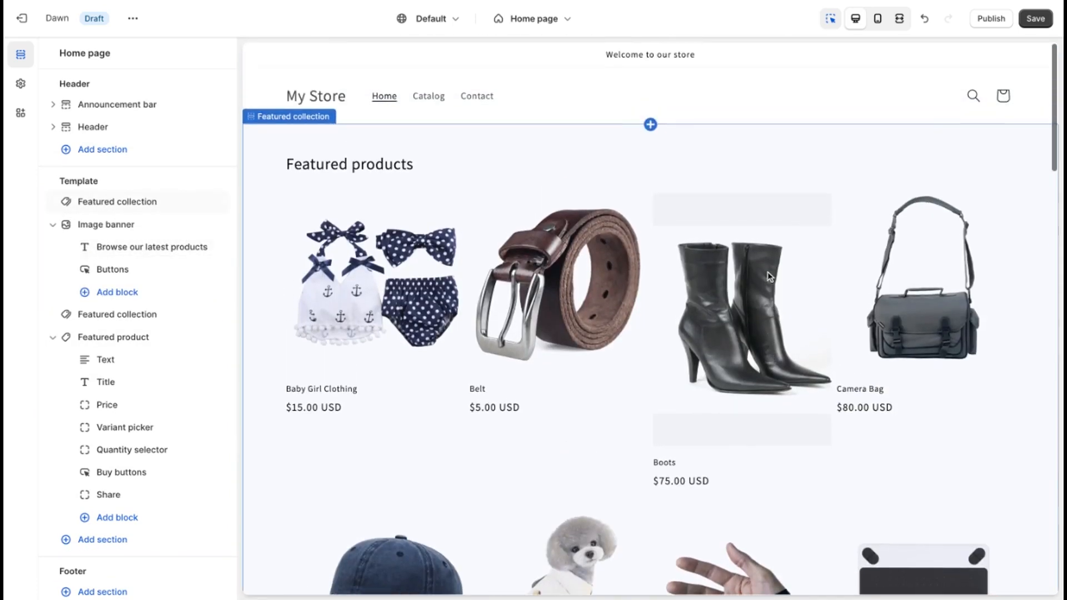
pyautogui.scroll(-16, 770, 277)
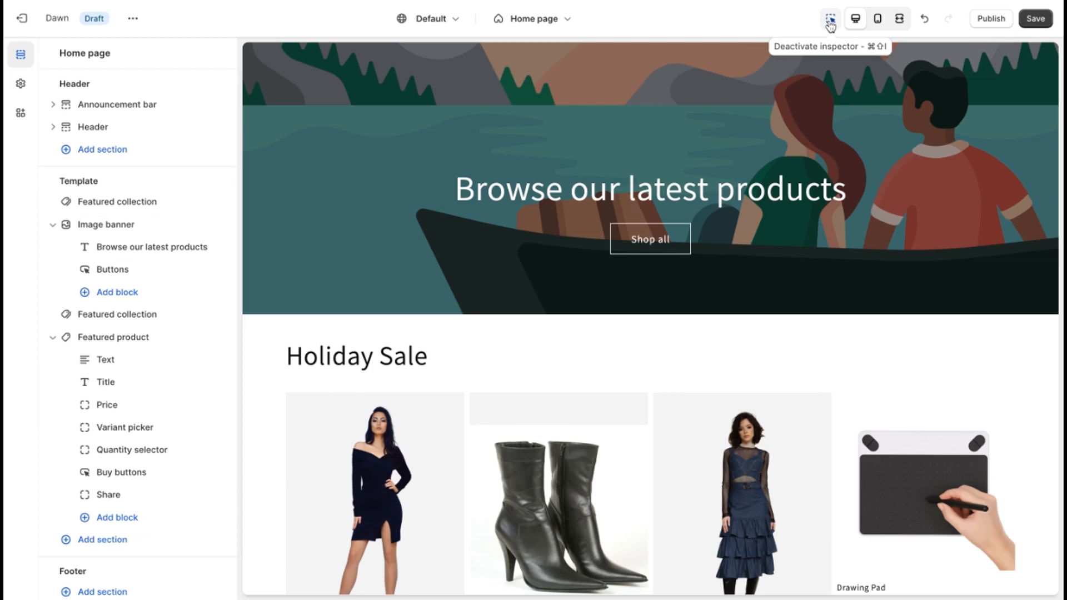
# Step: Set the heading size of the Featured product section's title to Large
pyautogui.scroll(-10, 764, 323)
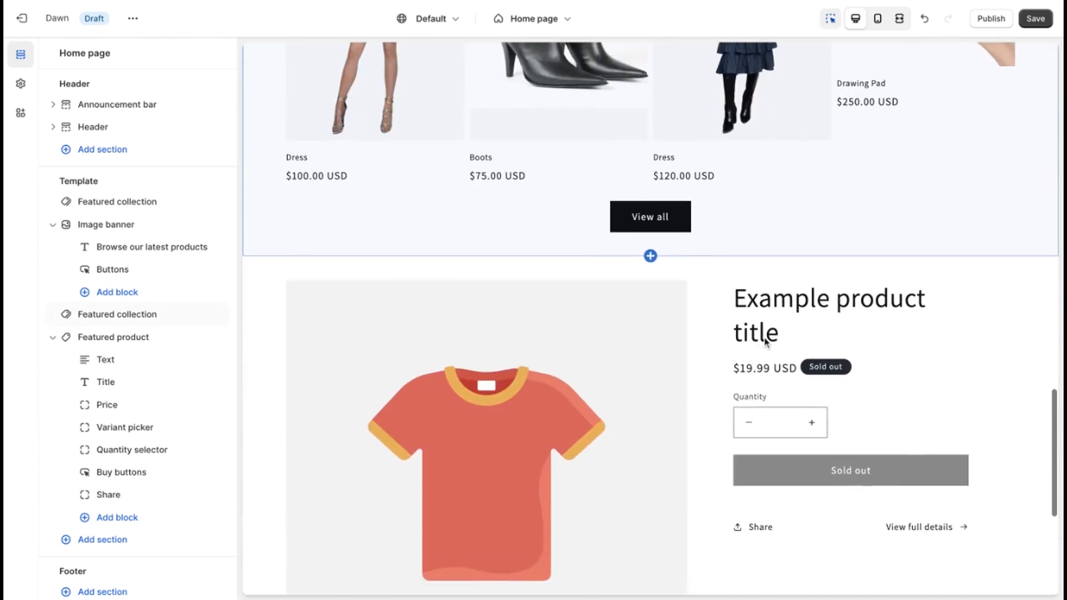
pyautogui.click(765, 343)
pyautogui.scroll(-3, 783, 319)
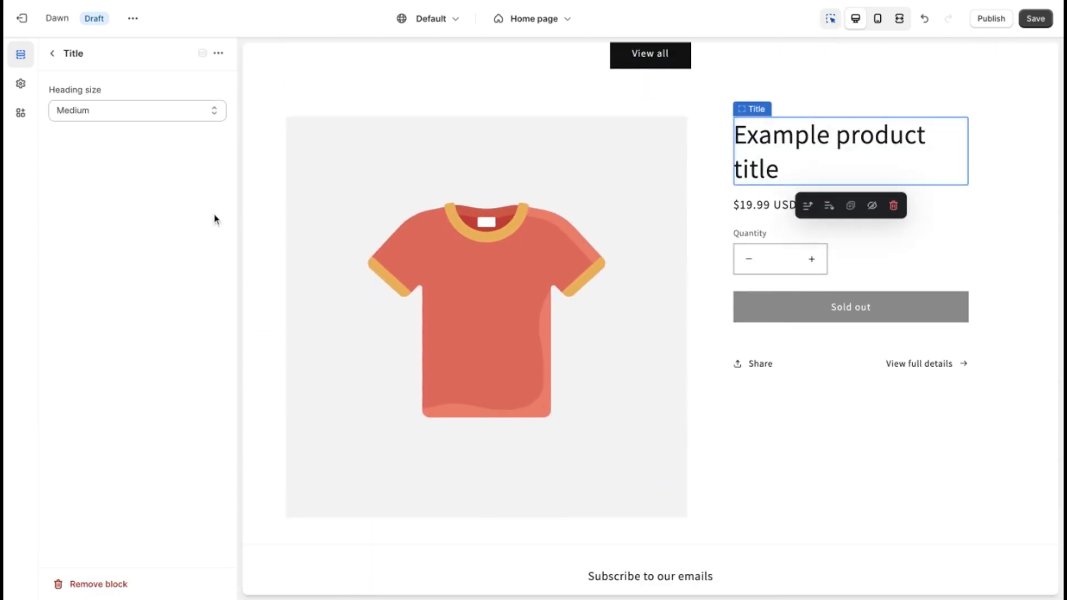
pyautogui.click(197, 110)
pyautogui.click(175, 133)
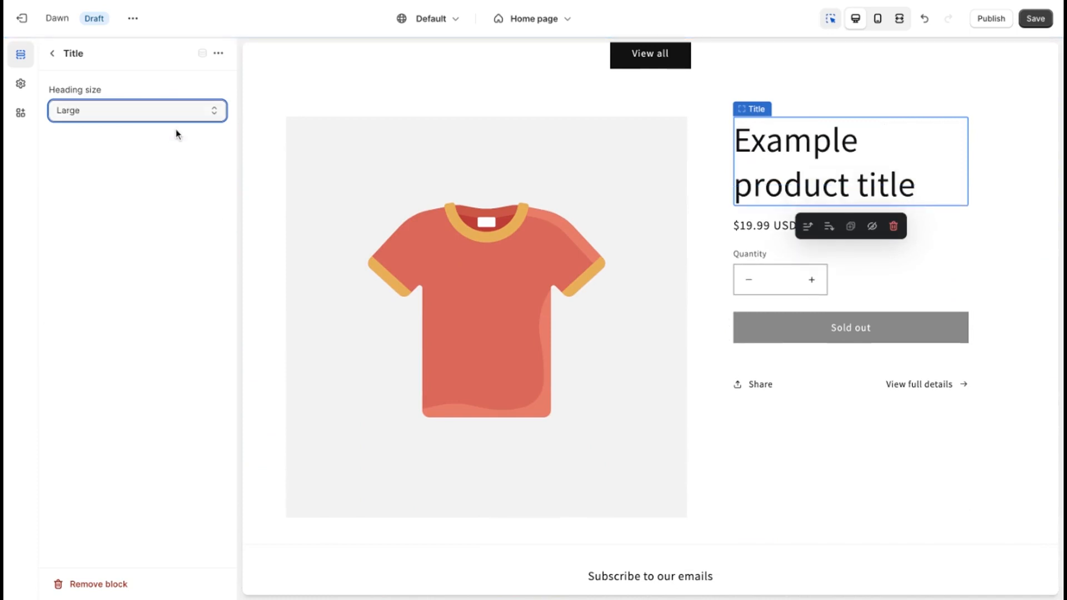
# Step: Examine the theme settings for the logo, colors and typography, including the heading and body fonts
pyautogui.click(23, 84)
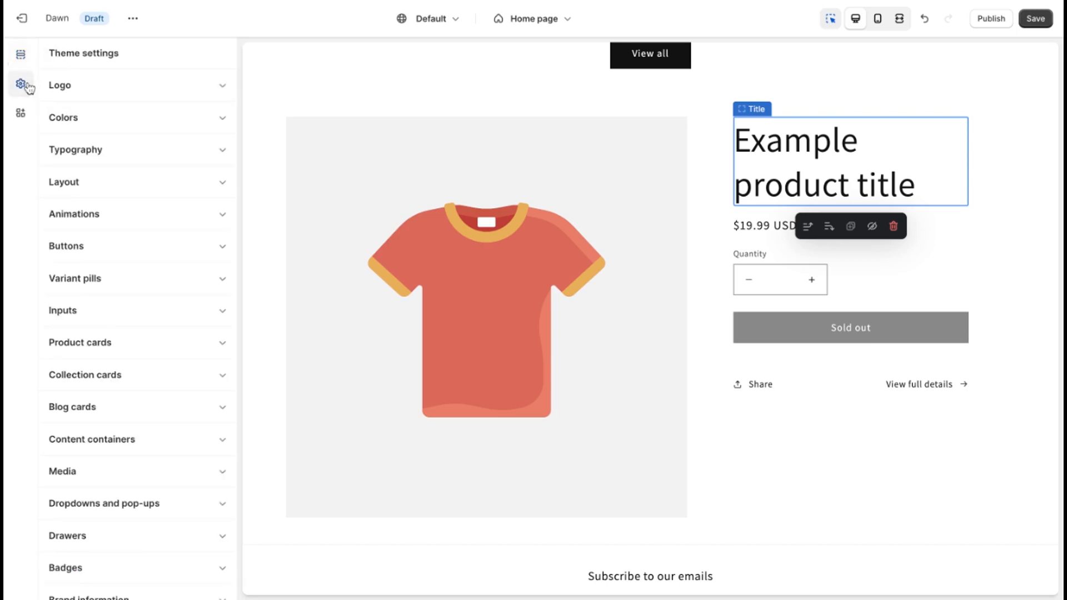
pyautogui.click(222, 86)
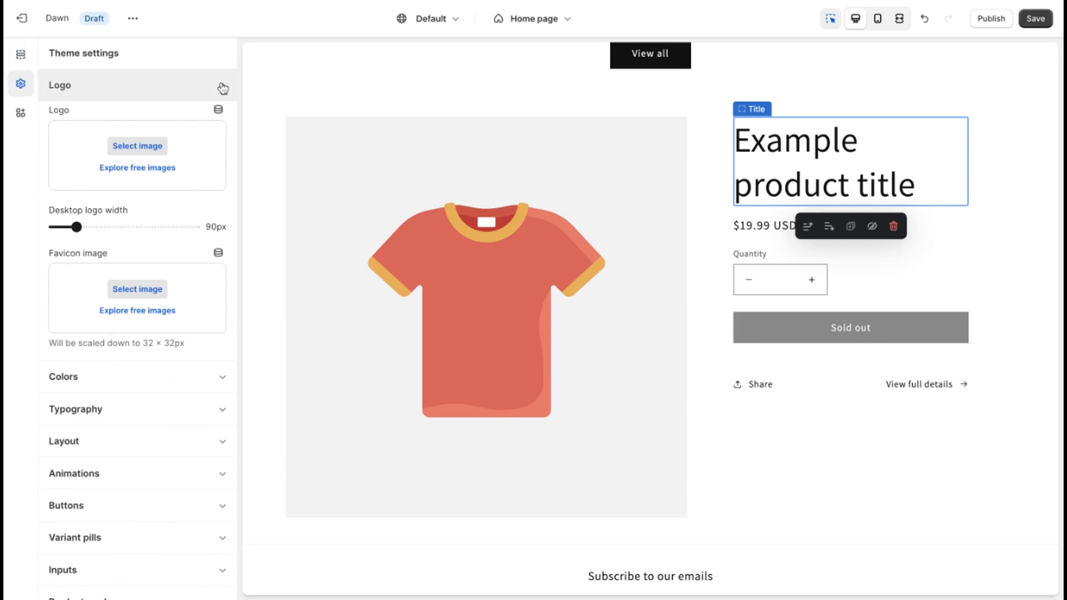
pyautogui.scroll(-3, 160, 345)
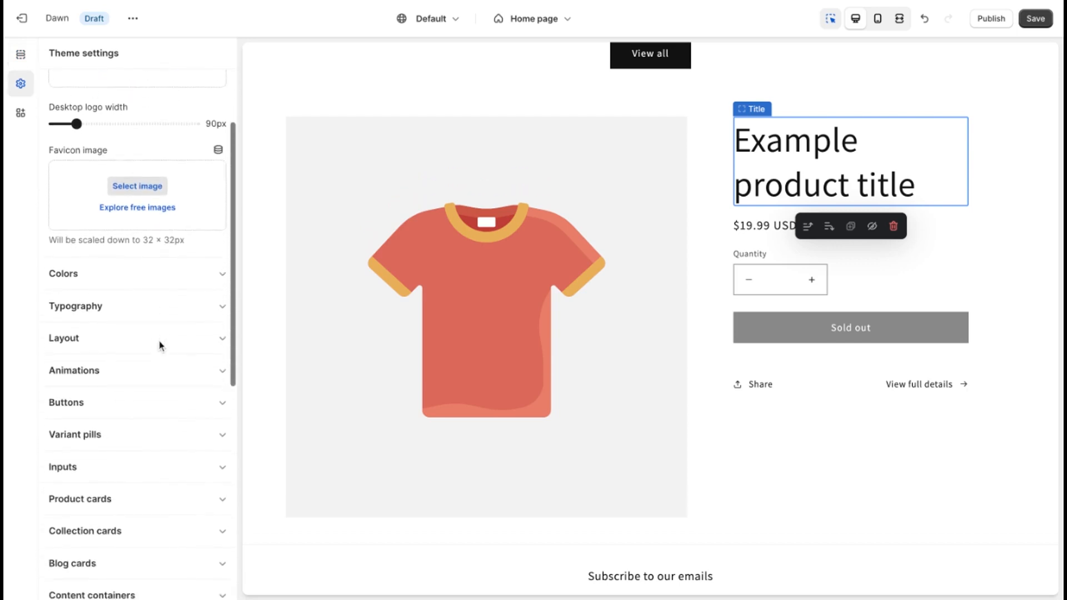
pyautogui.click(220, 257)
pyautogui.scroll(-1, 221, 259)
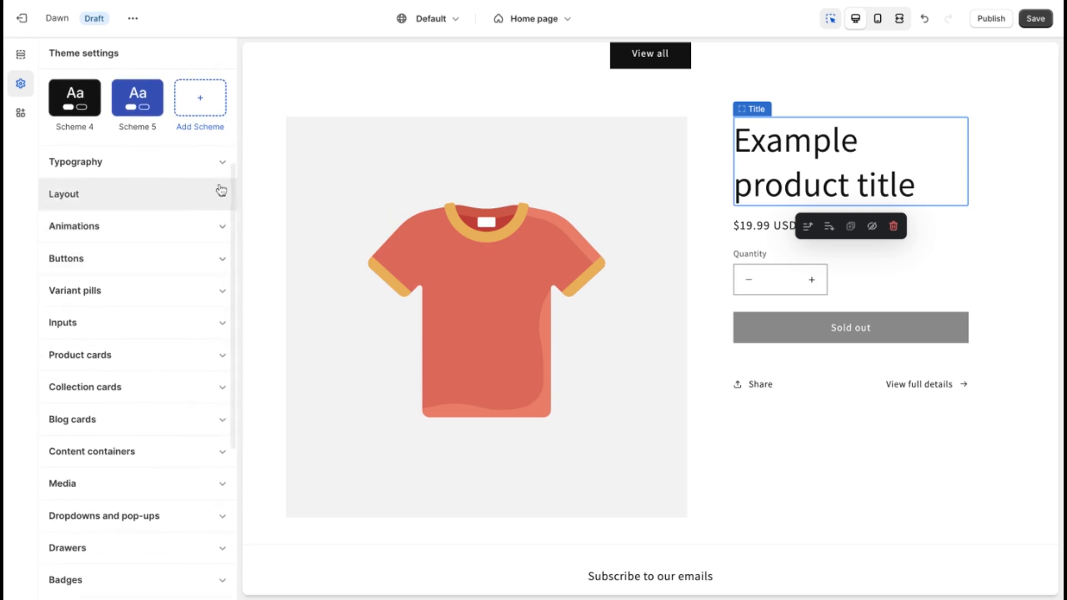
pyautogui.click(216, 166)
pyautogui.scroll(2, 209, 292)
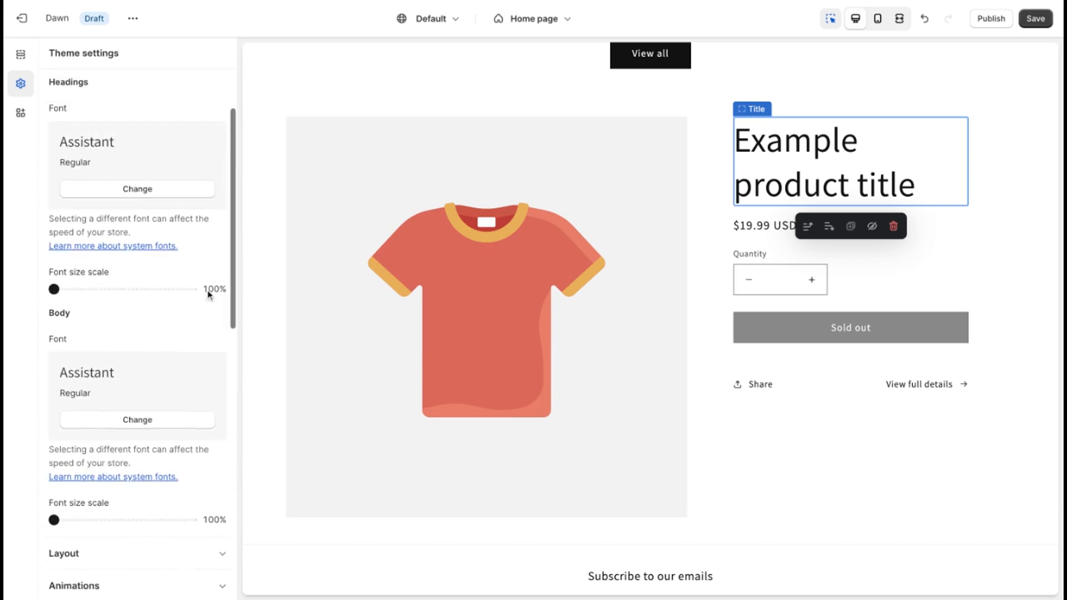
pyautogui.scroll(2, 209, 295)
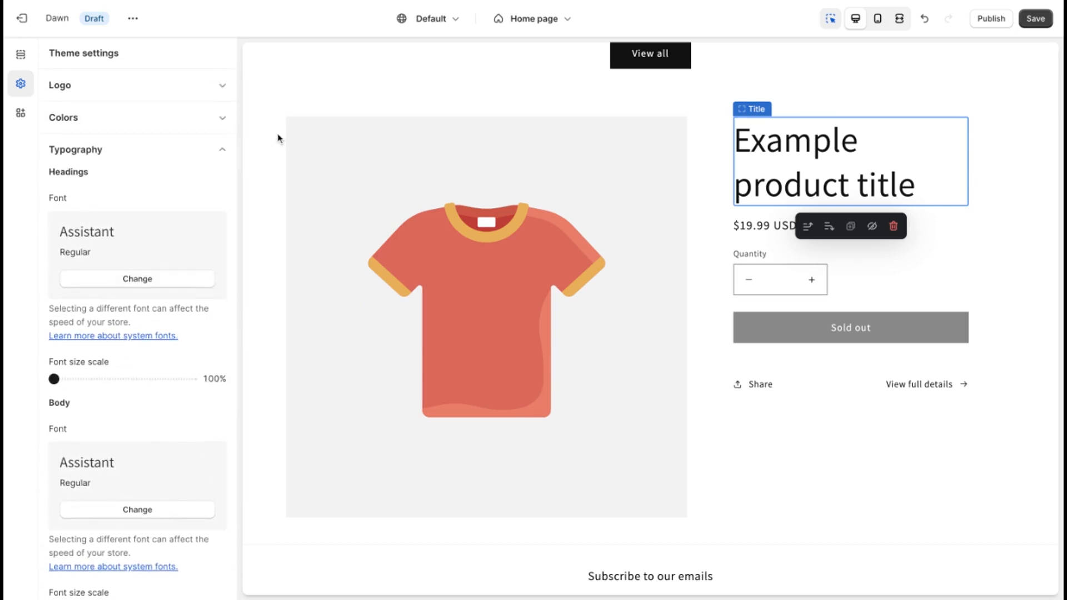
# Step: Save the theme changes and exit the theme editor after checking the list of editable pages and the home page preview
pyautogui.click(1036, 19)
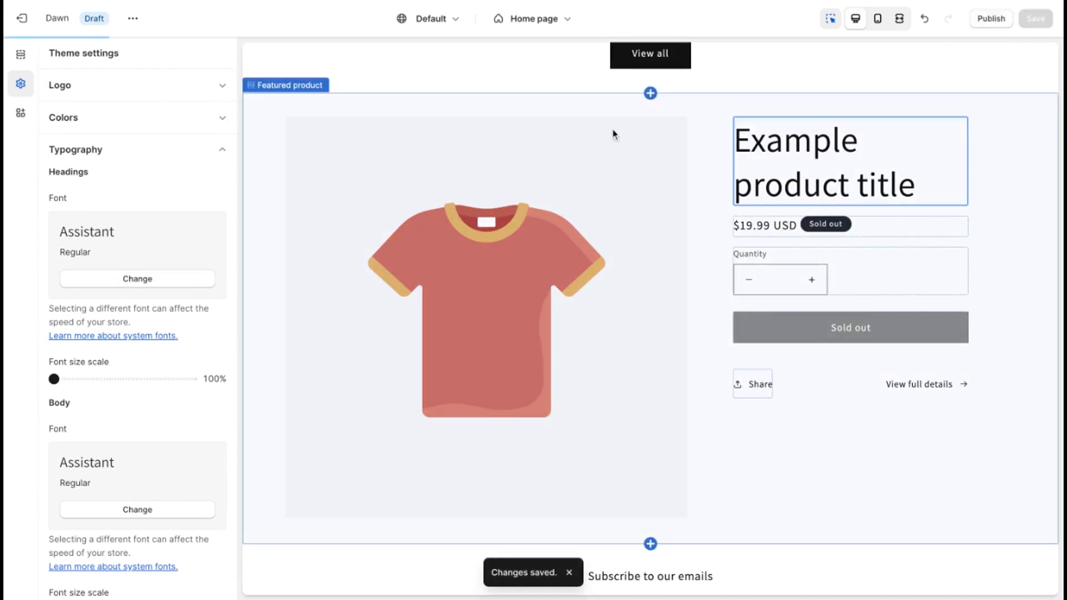
pyautogui.click(556, 20)
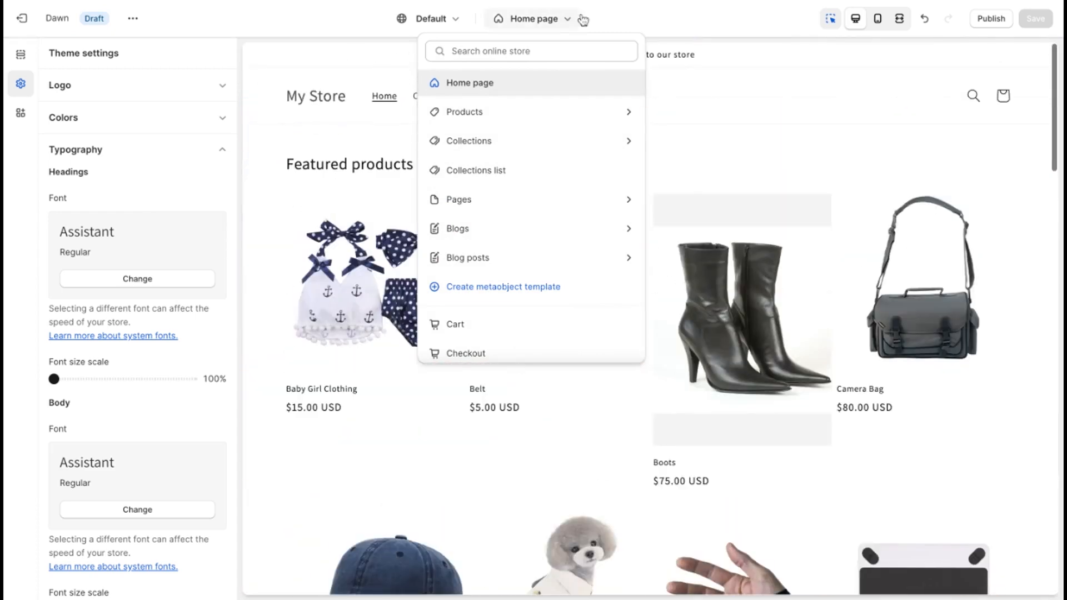
pyautogui.click(609, 10)
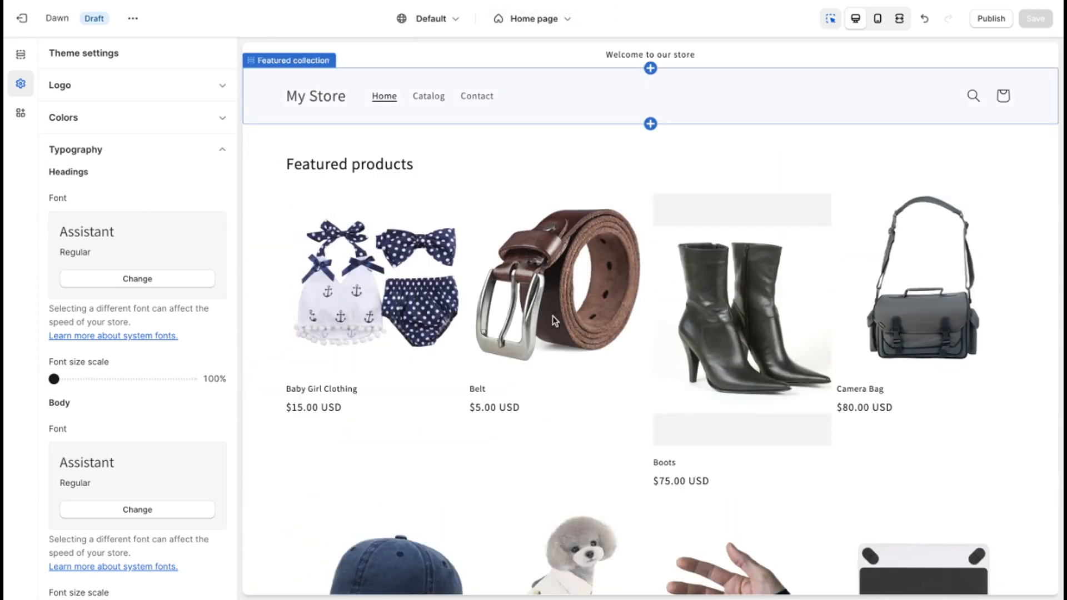
pyautogui.scroll(-15, 552, 317)
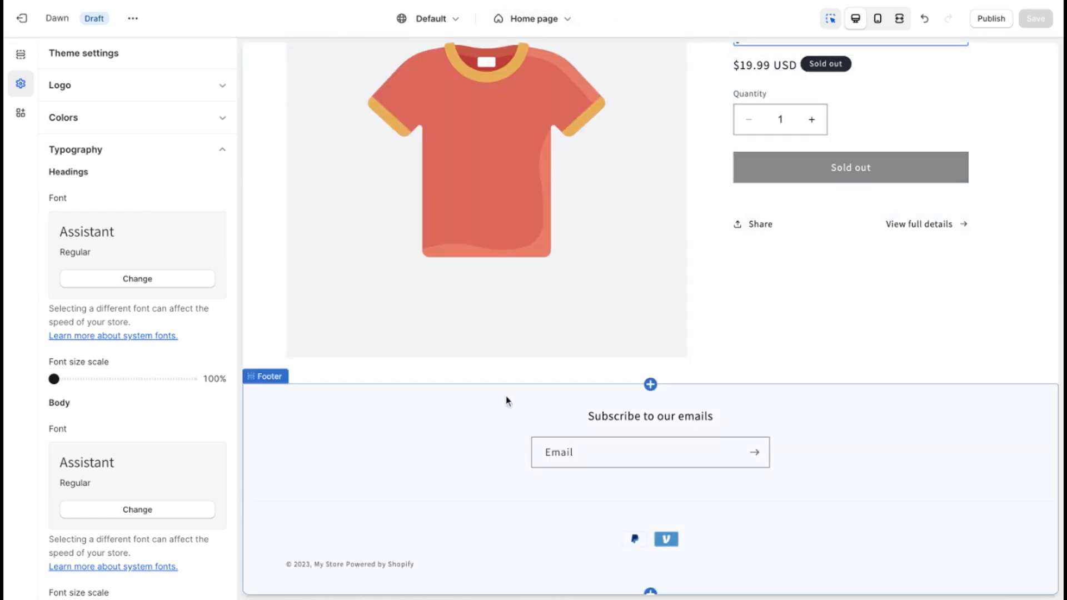
pyautogui.click(22, 23)
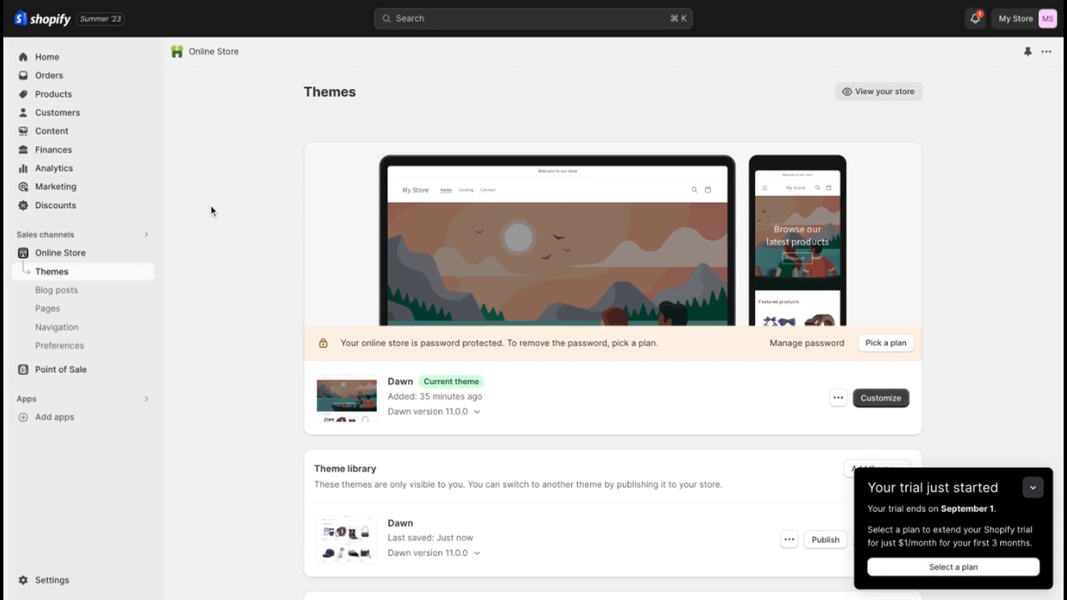
# Step: Open the store's Main menu from the navigation settings and move the Catalog item below Contact
pyautogui.click(71, 330)
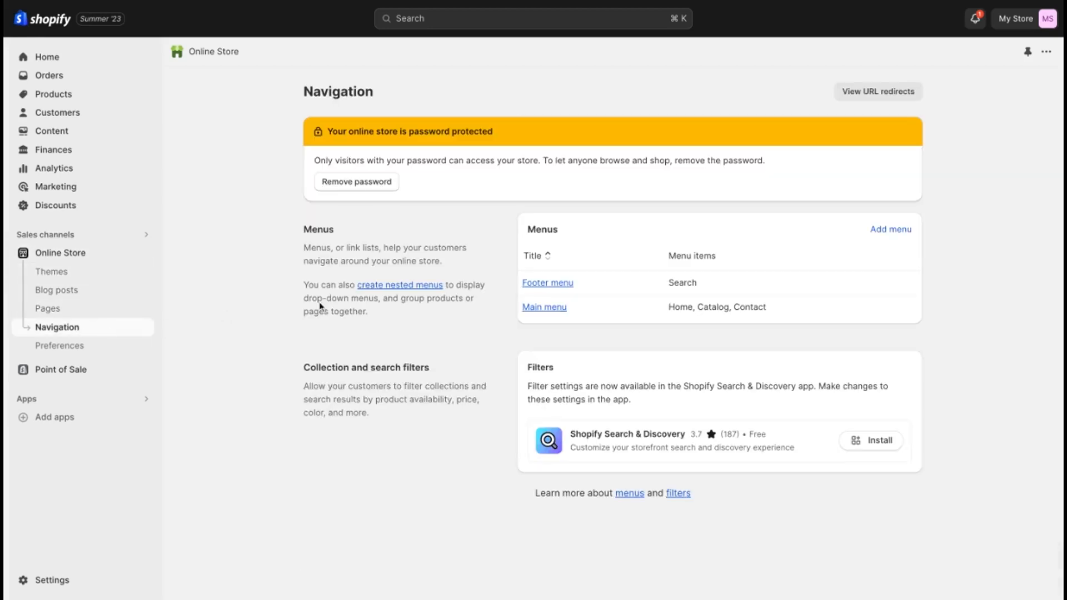
pyautogui.click(564, 309)
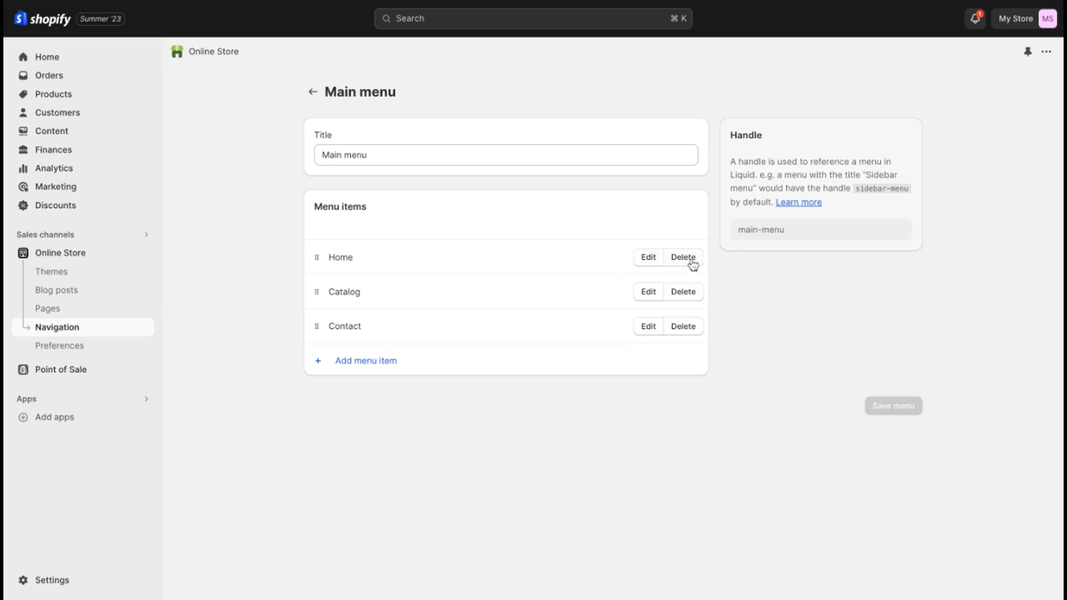
pyautogui.moveTo(317, 290); pyautogui.dragTo(316, 310)
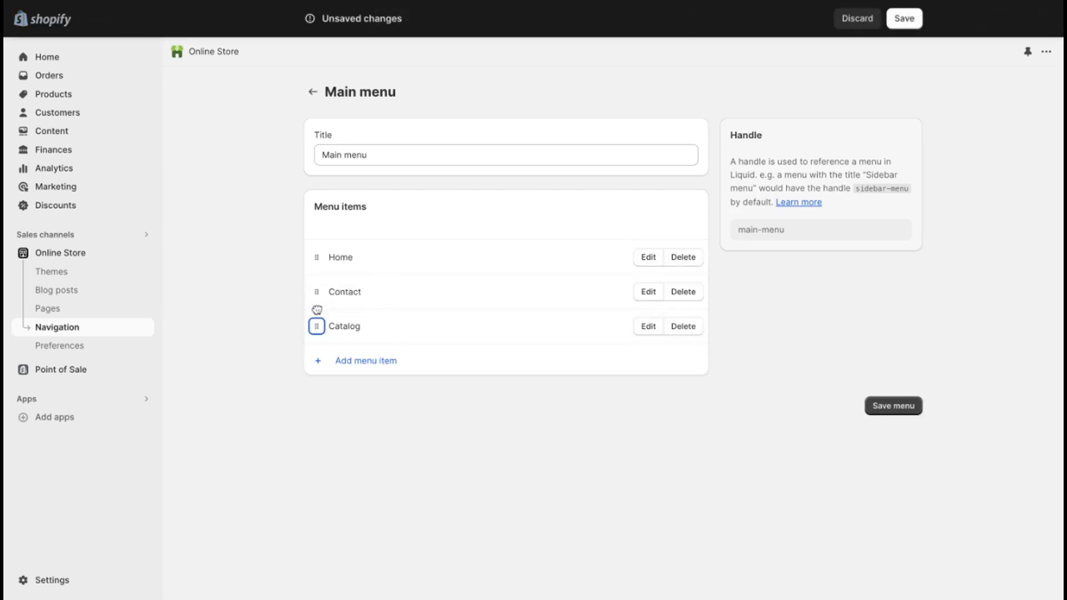
# Step: Add an "Apparel" item to the main menu with "/." as its link
pyautogui.click(382, 360)
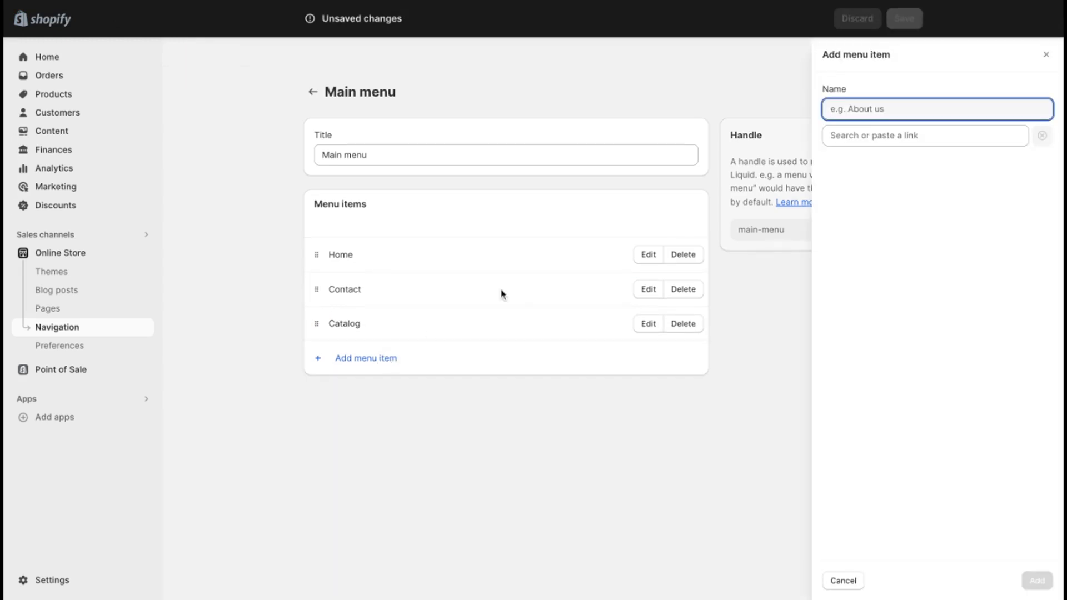
pyautogui.write('Apparel')
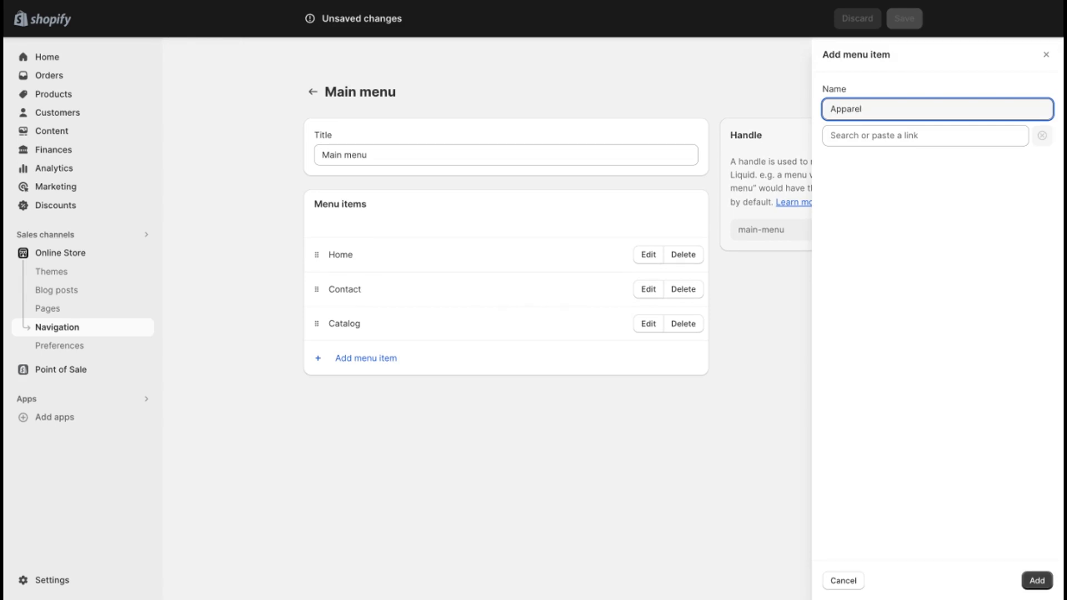
pyautogui.click(893, 135)
pyautogui.write('/.')
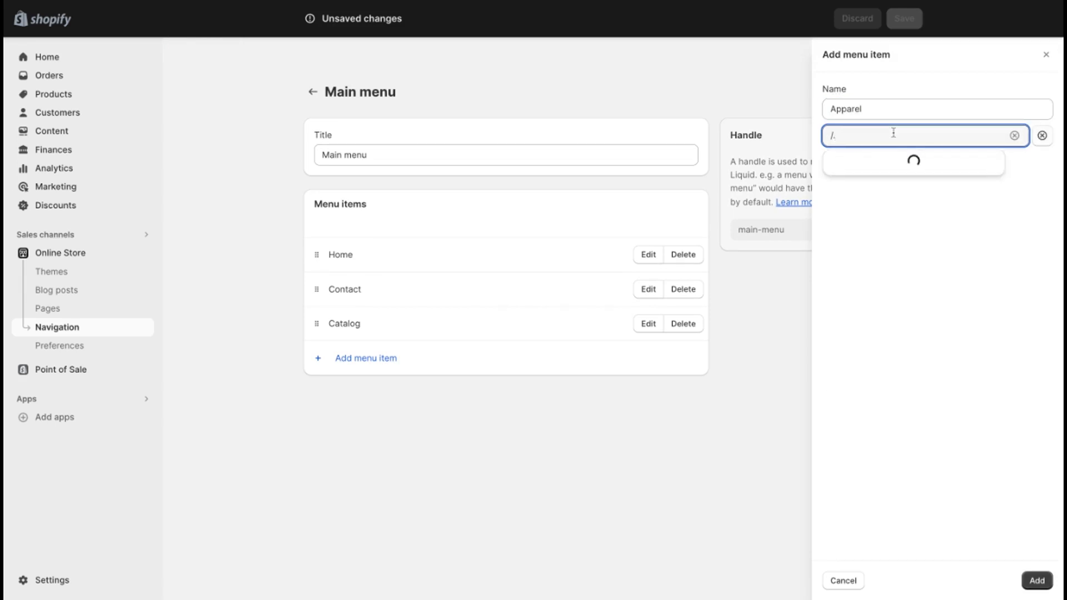
pyautogui.click(913, 170)
pyautogui.click(1037, 578)
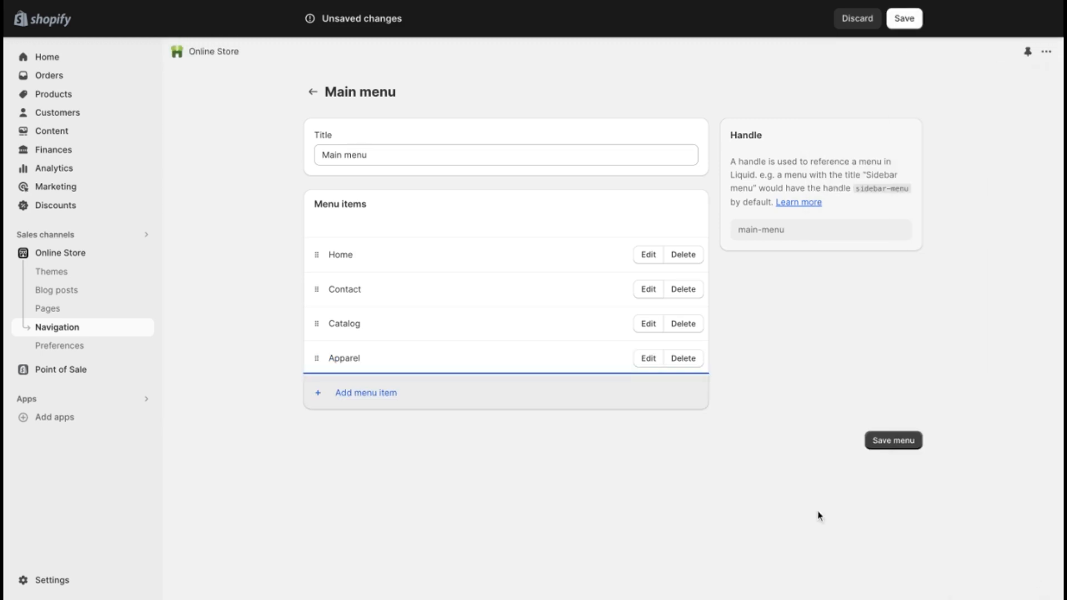
# Step: Add a "Shirts" menu item linked to the Holiday Promotion collection and nest it under Apparel
pyautogui.click(389, 392)
pyautogui.write('Shirts')
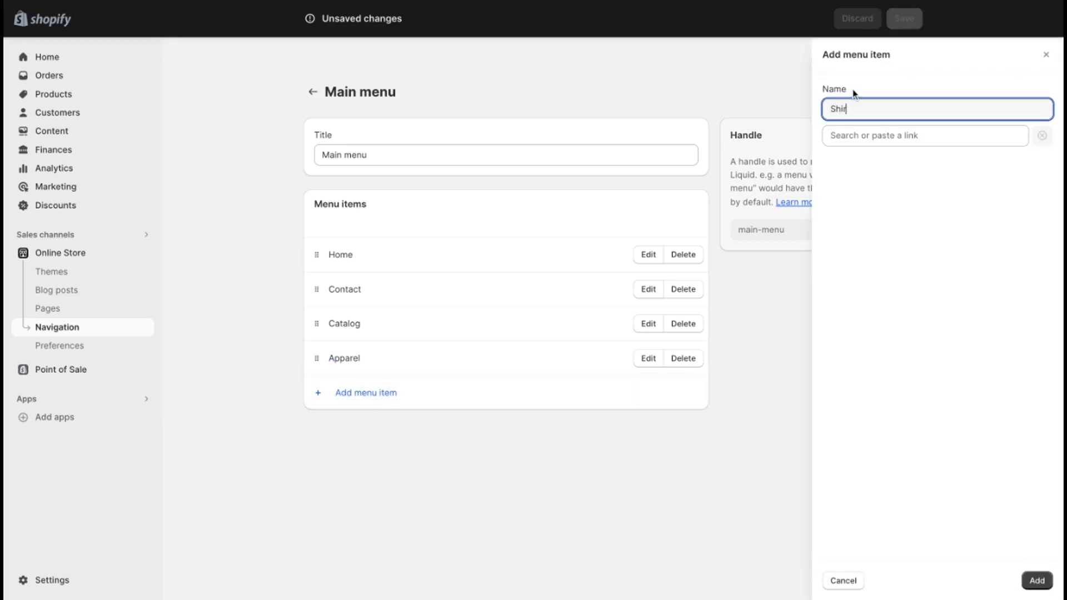
pyautogui.click(899, 136)
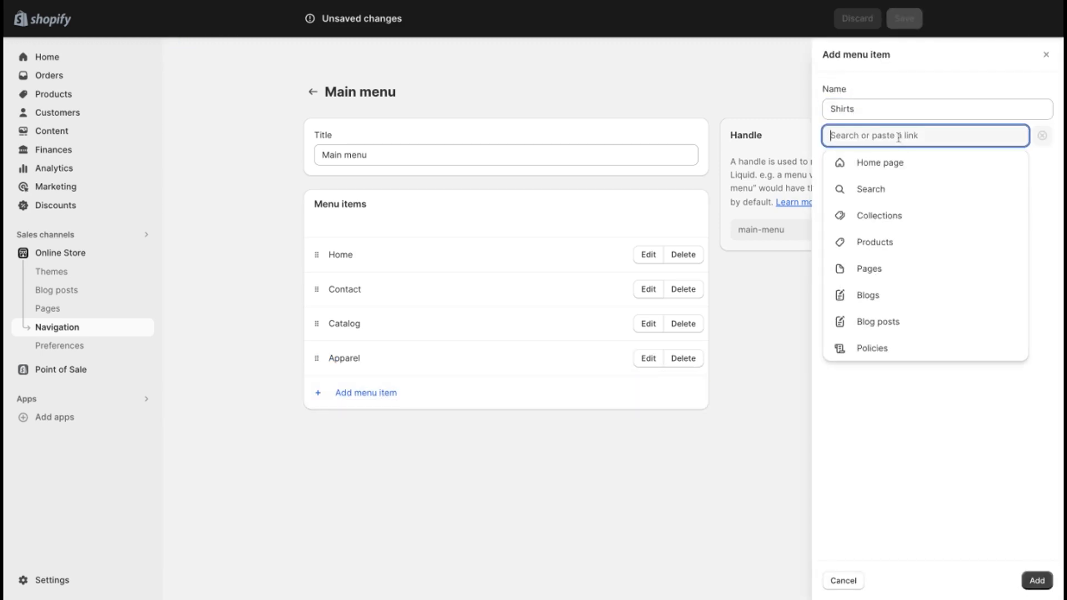
pyautogui.click(896, 218)
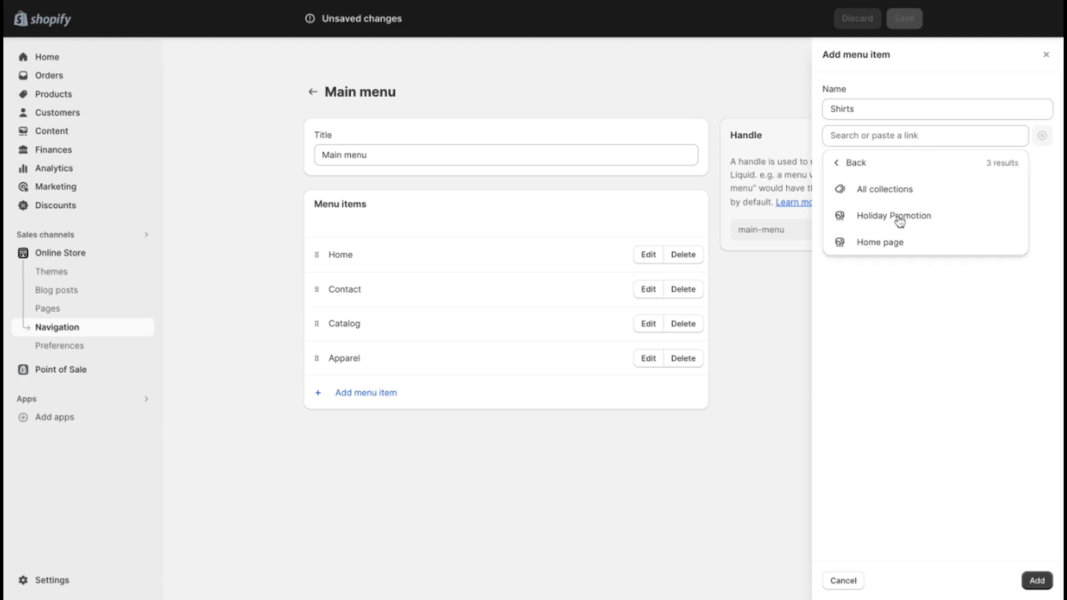
pyautogui.click(903, 216)
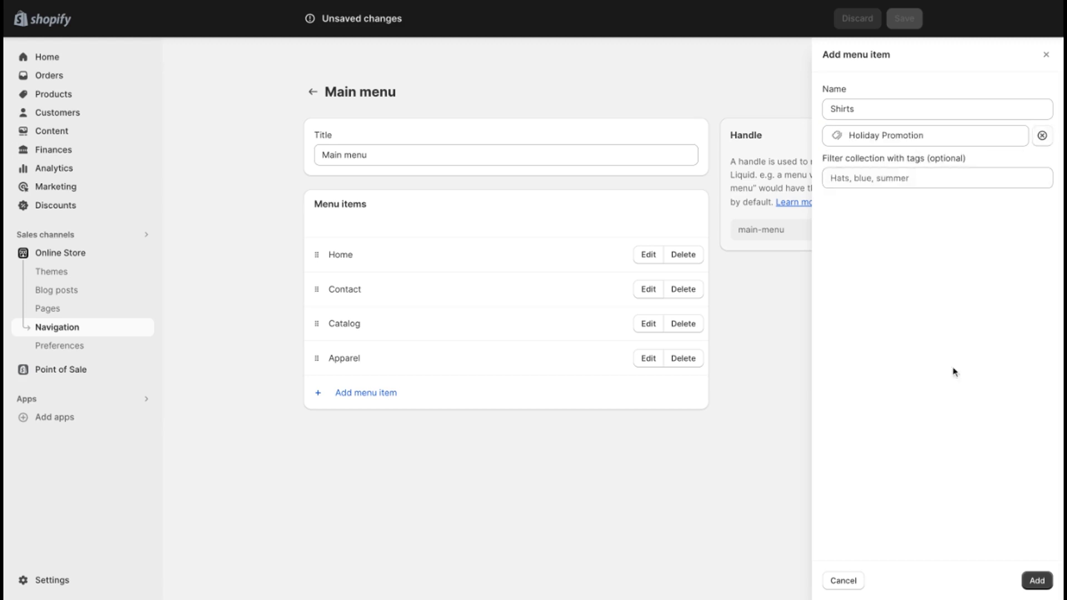
pyautogui.click(1036, 580)
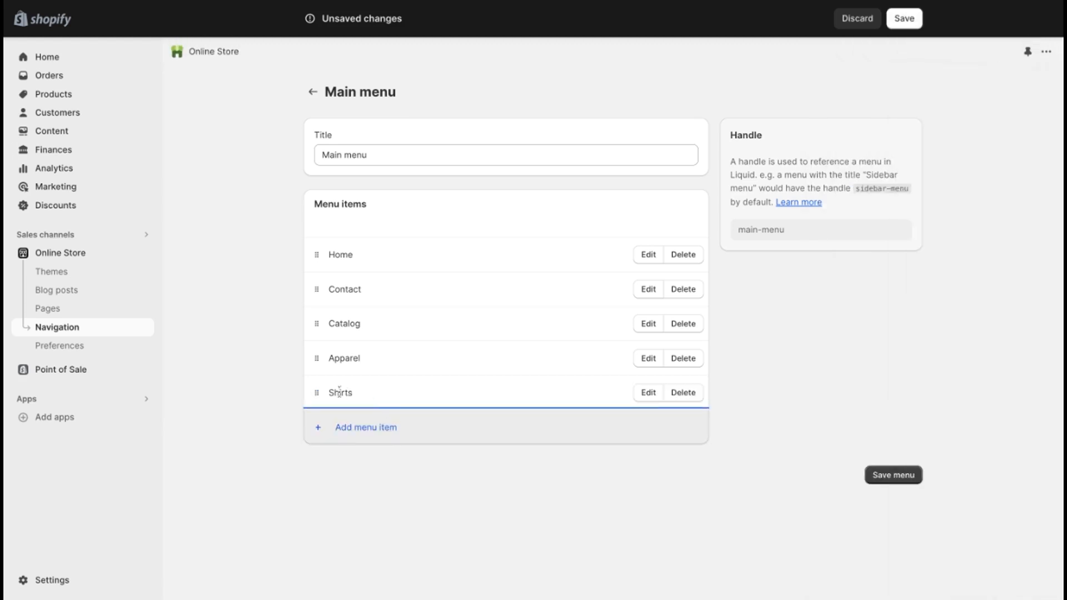
pyautogui.moveTo(316, 392)
pyautogui.mouseDown()
pyautogui.moveTo(319, 360)
pyautogui.moveTo(317, 391)
pyautogui.mouseUp()
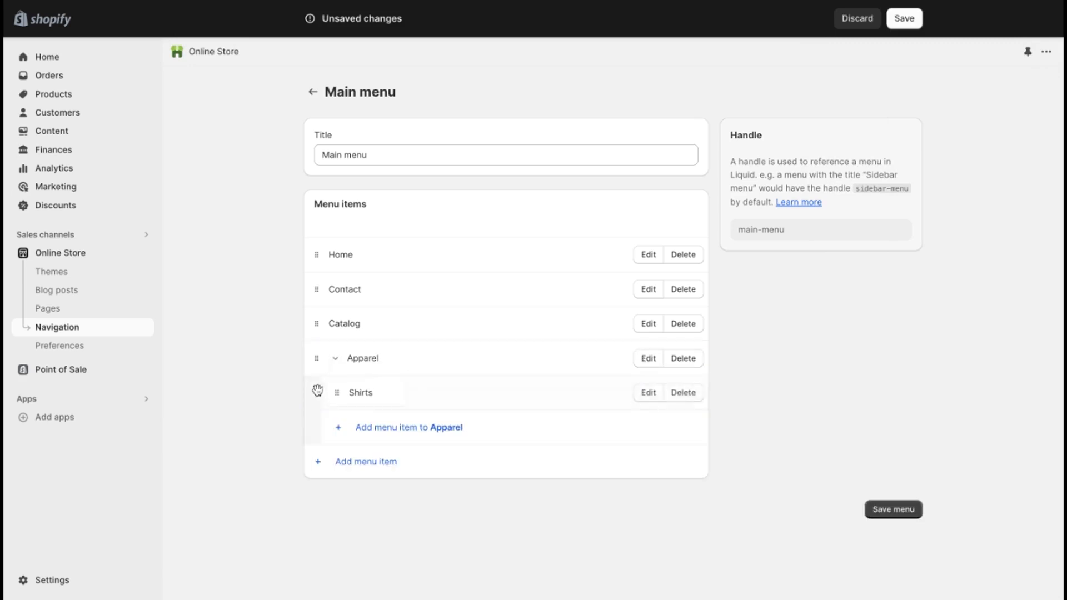
# Step: Save the main menu without adding another Apparel sub-item, and check the Apparel dropdown on the storefront
pyautogui.click(393, 429)
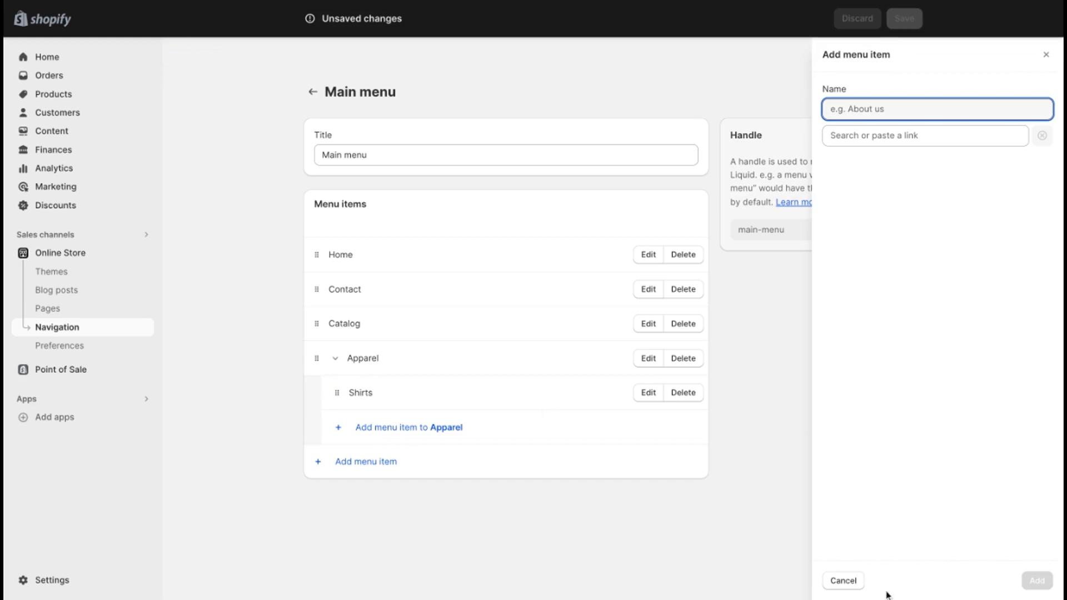
pyautogui.click(861, 582)
pyautogui.click(901, 509)
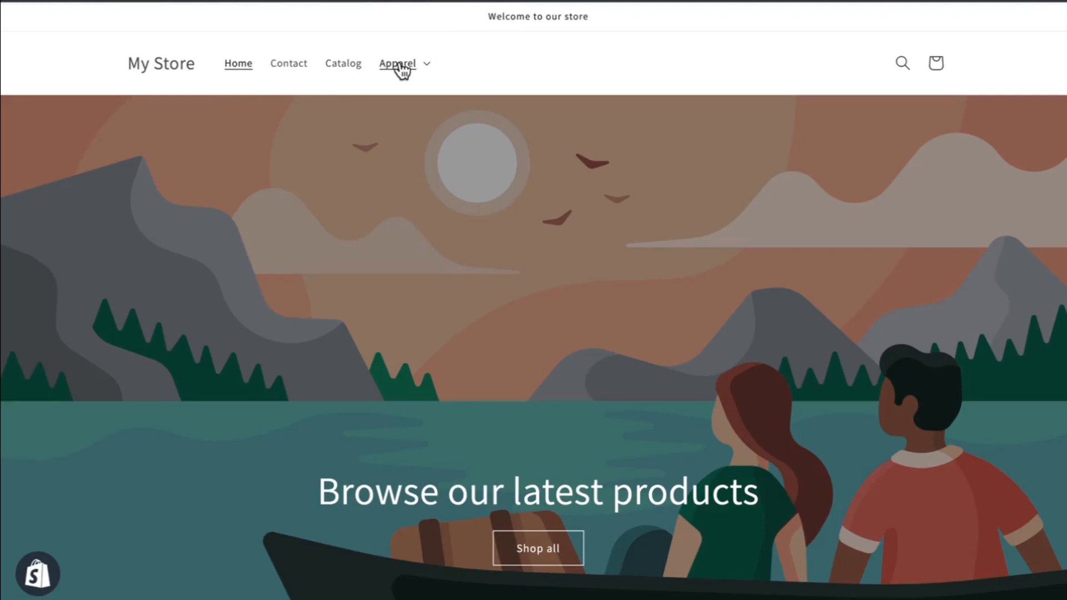
pyautogui.click(399, 64)
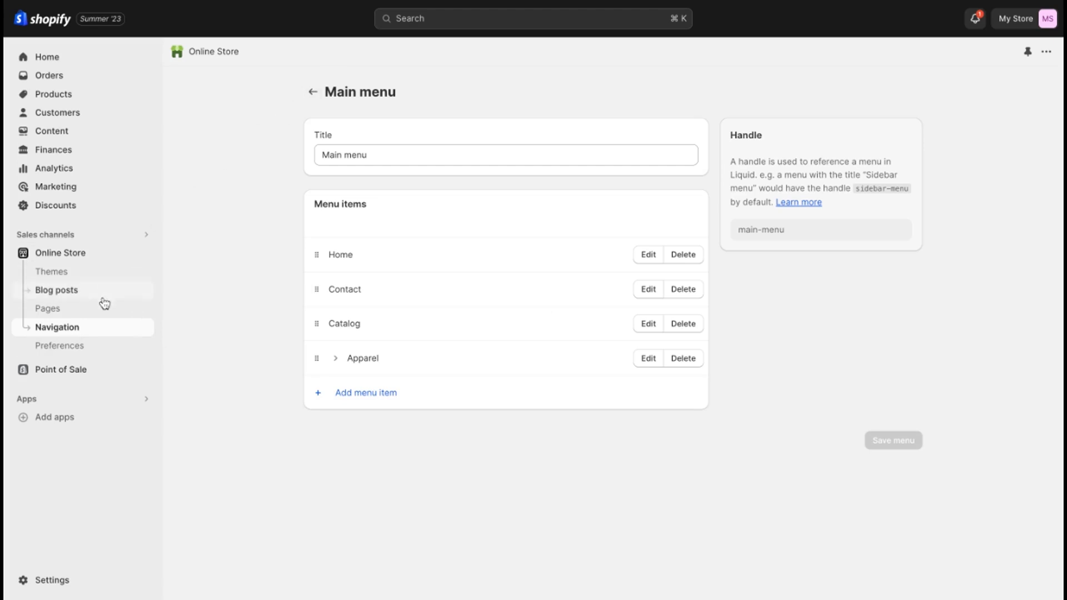
# Step: Examine the online store preferences, including meta description, analytics, customer privacy, password protection and spam protection, and return to the admin home
pyautogui.click(89, 347)
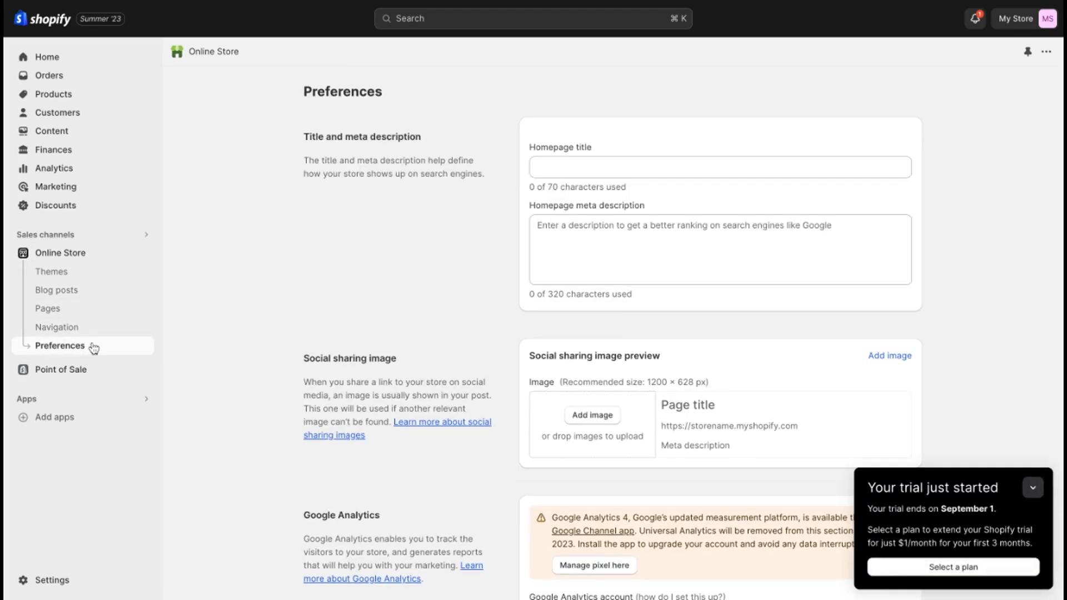
pyautogui.scroll(-18, 469, 348)
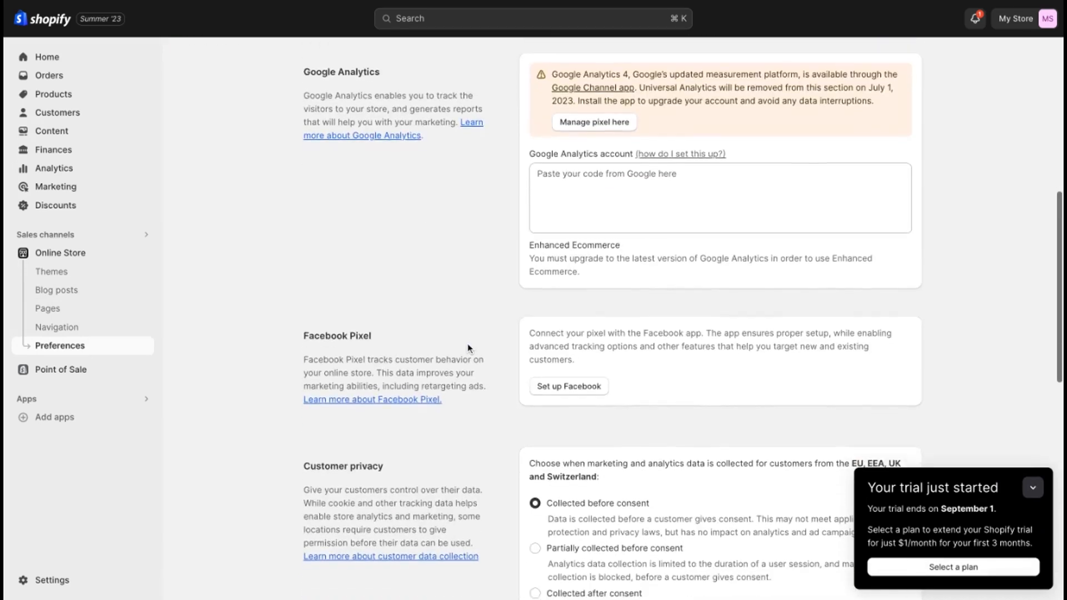
pyautogui.scroll(-1, 611, 318)
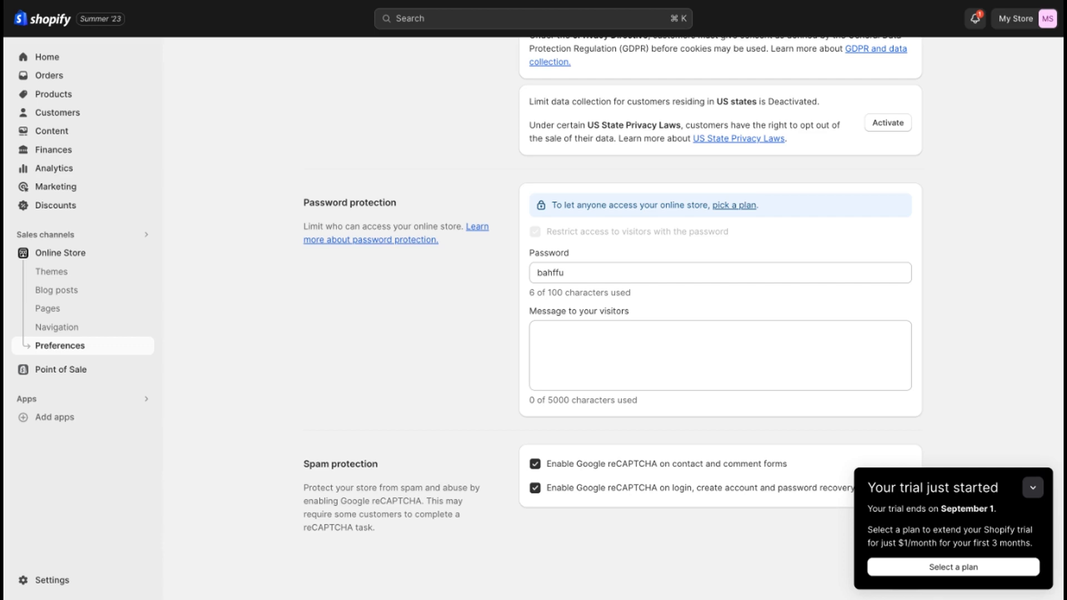
pyautogui.click(47, 59)
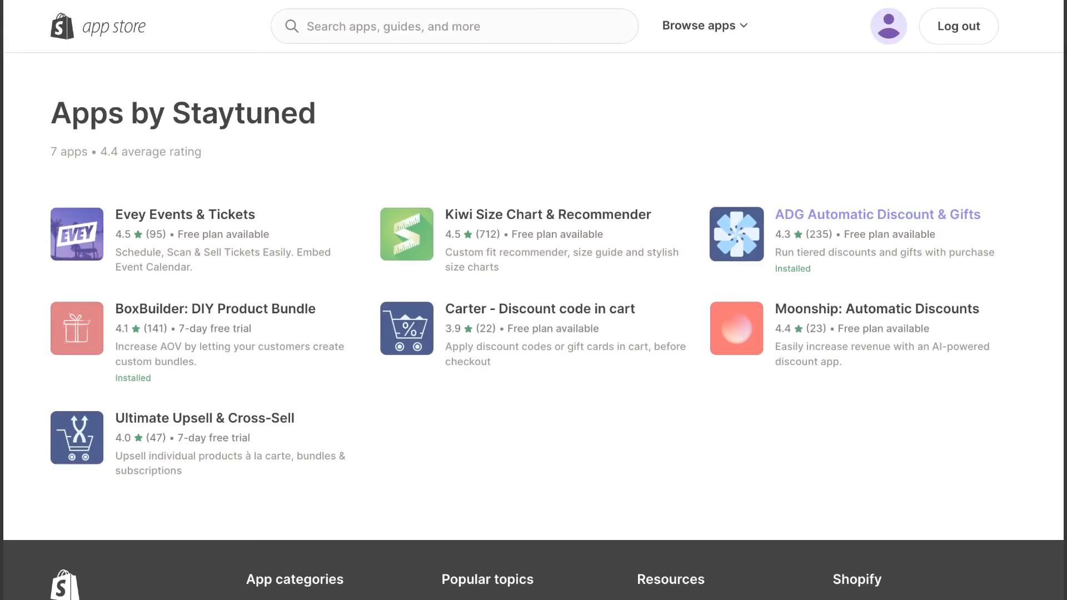